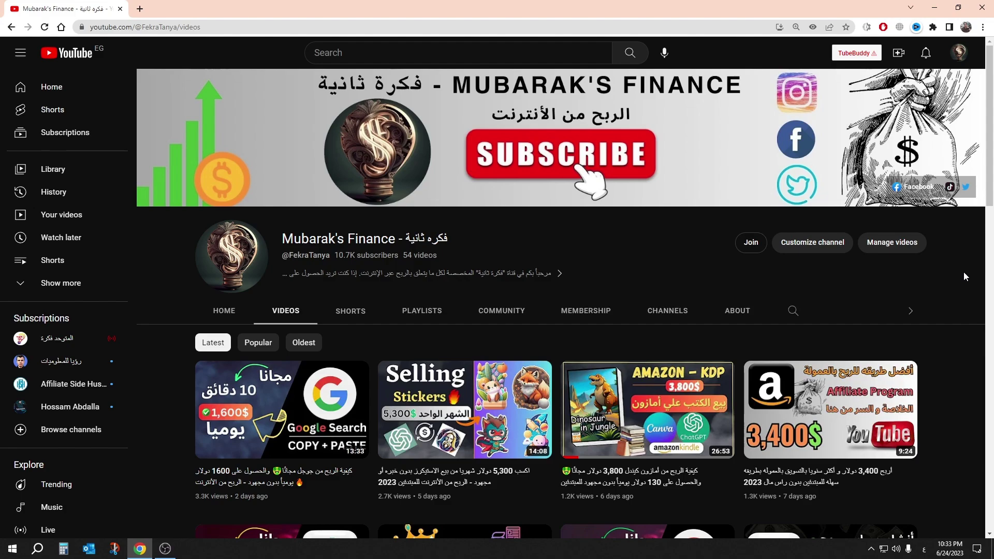
{"action": "scroll", "coordinate": [963, 312], "scroll_direction": "down", "scroll_amount": 8}
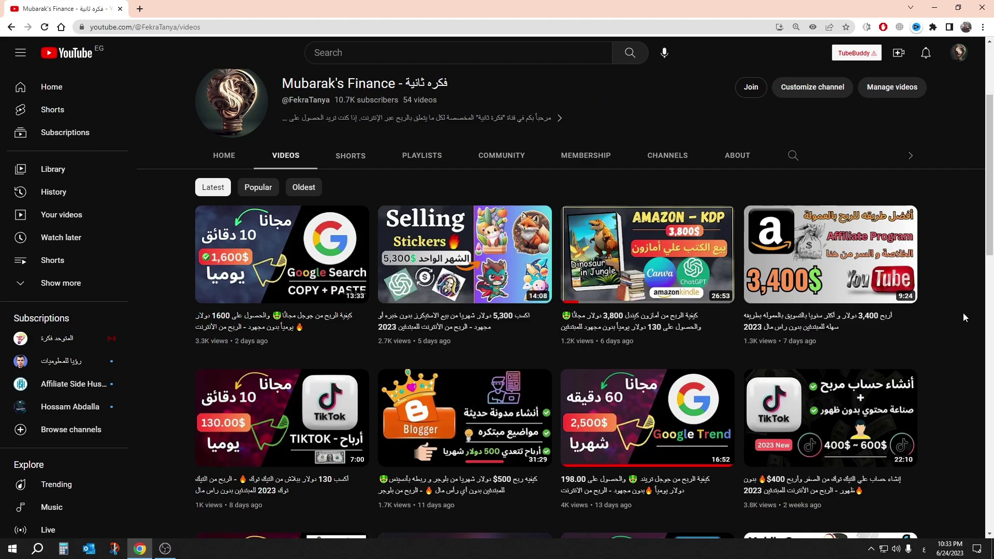
{"action": "scroll", "coordinate": [959, 313], "scroll_direction": "down", "scroll_amount": 4}
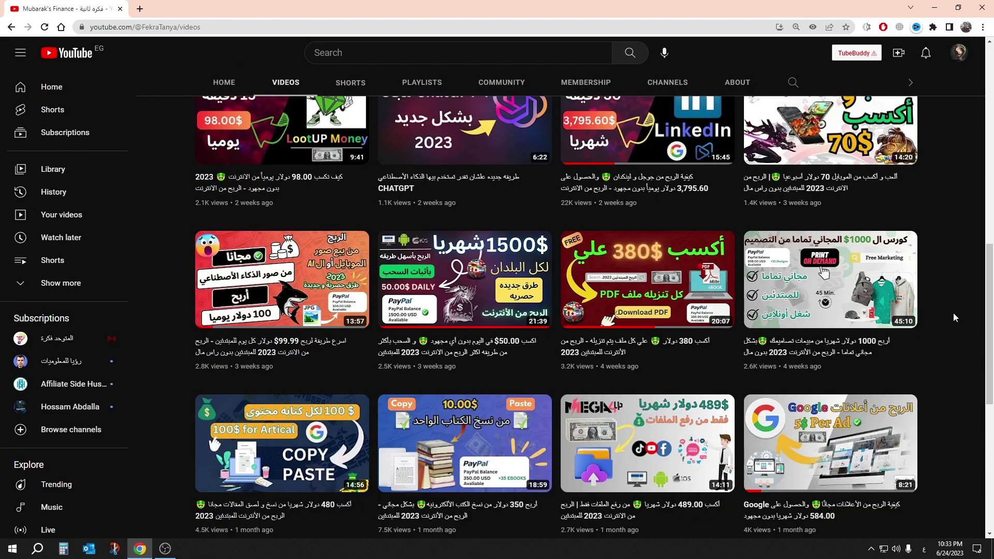
{"action": "scroll", "coordinate": [954, 313], "scroll_direction": "up", "scroll_amount": 7}
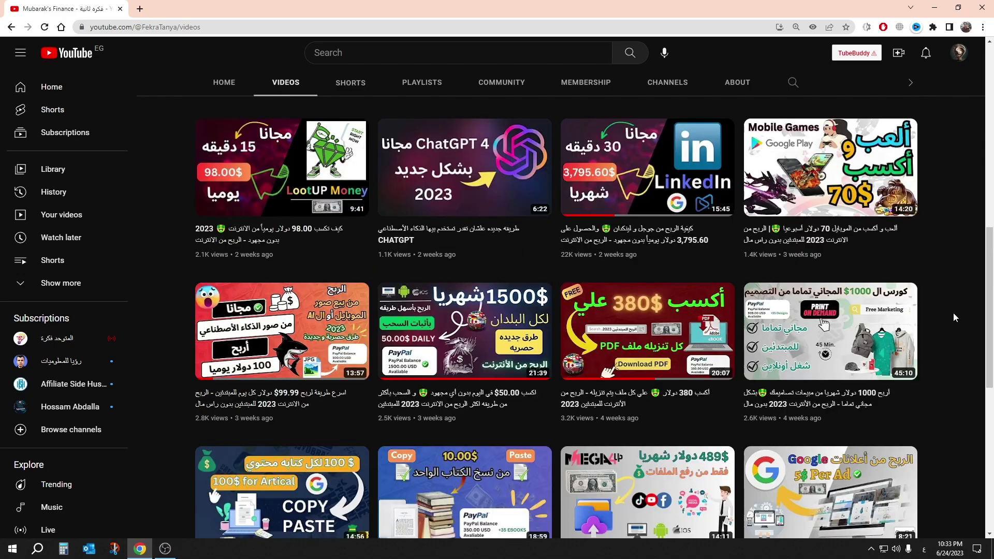
{"action": "scroll", "coordinate": [953, 314], "scroll_direction": "up", "scroll_amount": 2}
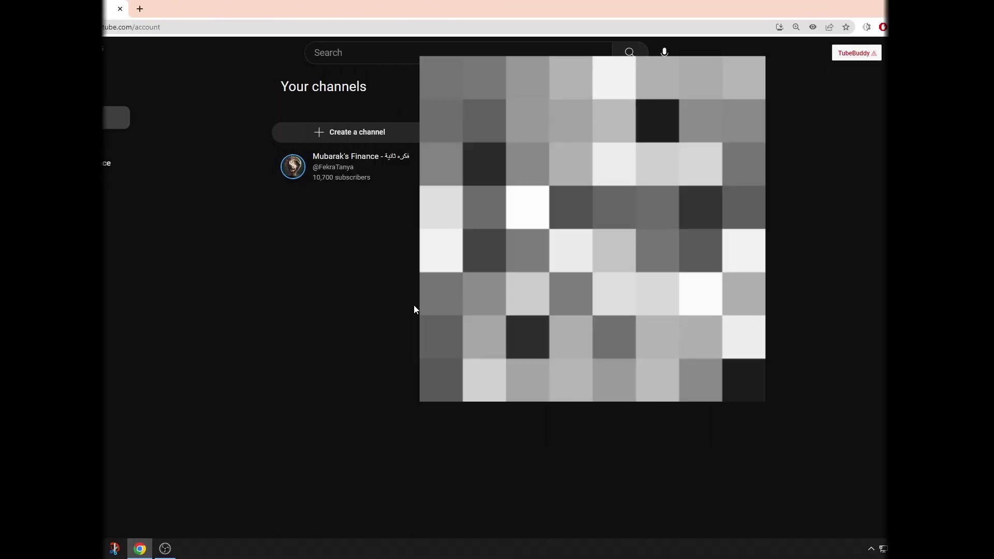
Create a new YouTube channel named Game4You, accepting that it creates a new Google Account with its own settings
{"action": "left_click", "coordinate": [959, 52]}
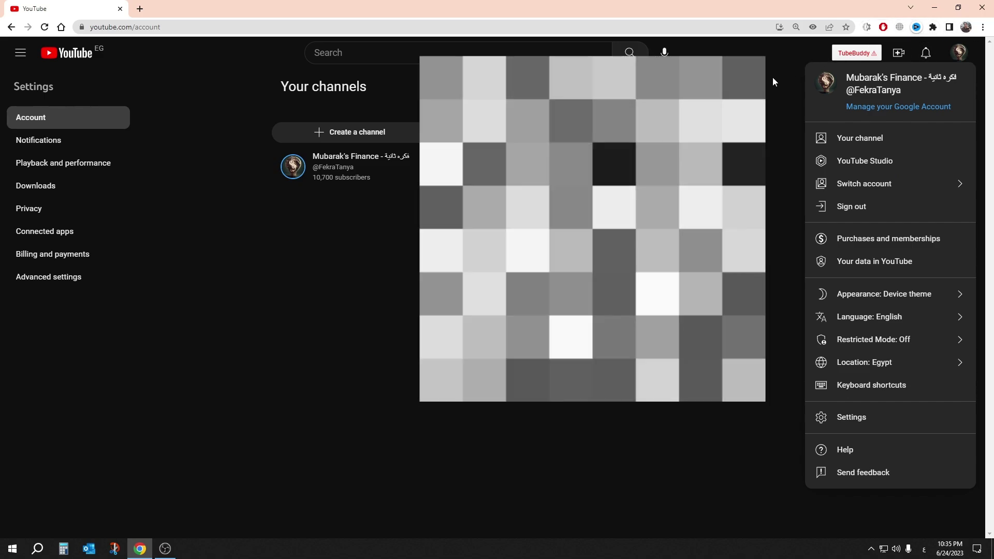
{"action": "left_click", "coordinate": [947, 63]}
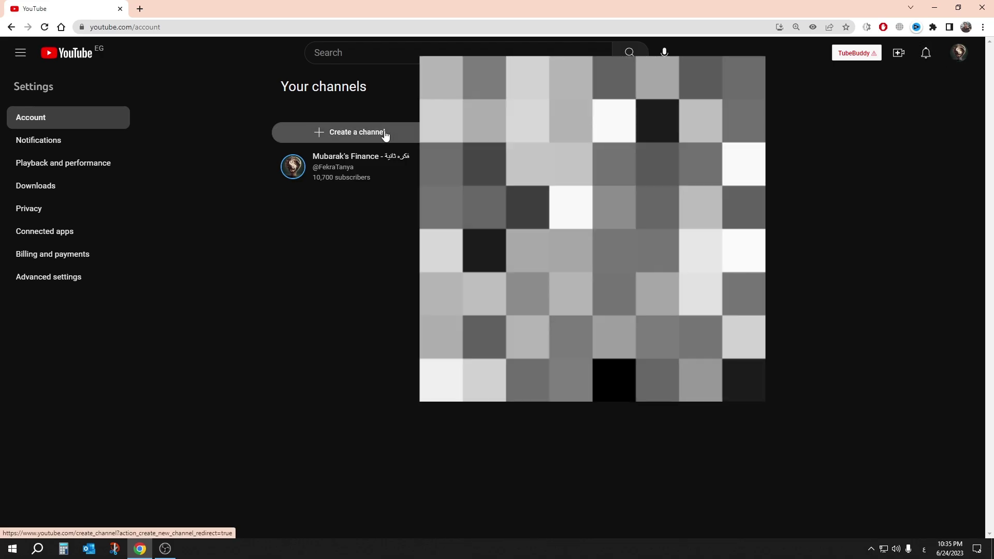
{"action": "left_click", "coordinate": [385, 134]}
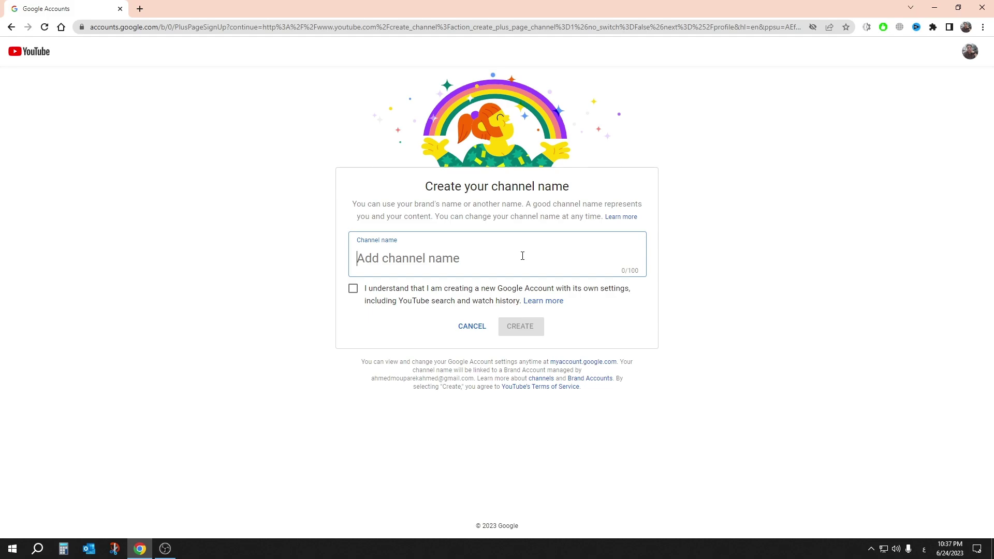
{"action": "type", "text": "ال"}
{"action": "key", "text": "BackSpace"}
{"action": "key", "text": "BackSpace"}
{"action": "key", "text": "alt+shift"}
{"action": "type", "text": "Gam"}
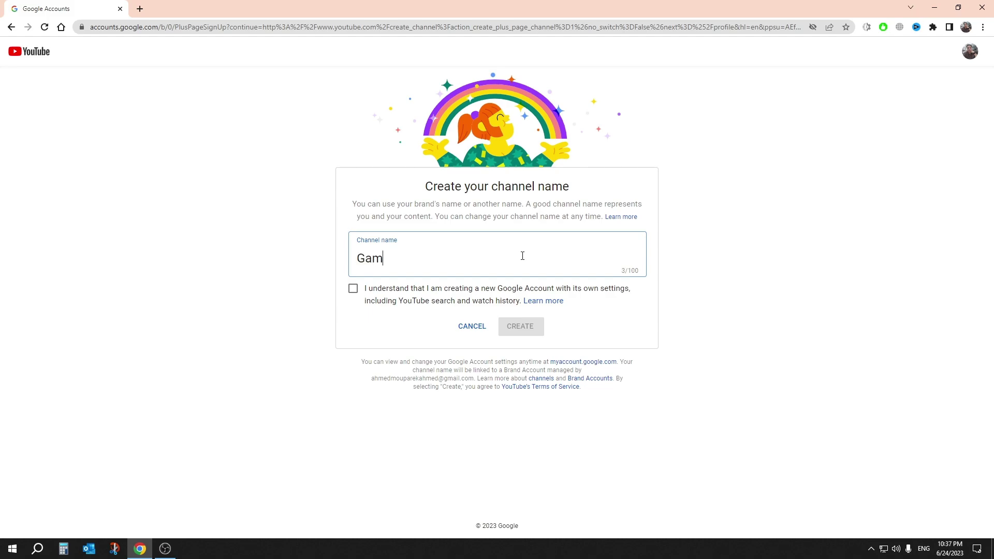
{"action": "type", "text": "e4You"}
{"action": "left_click", "coordinate": [355, 293]}
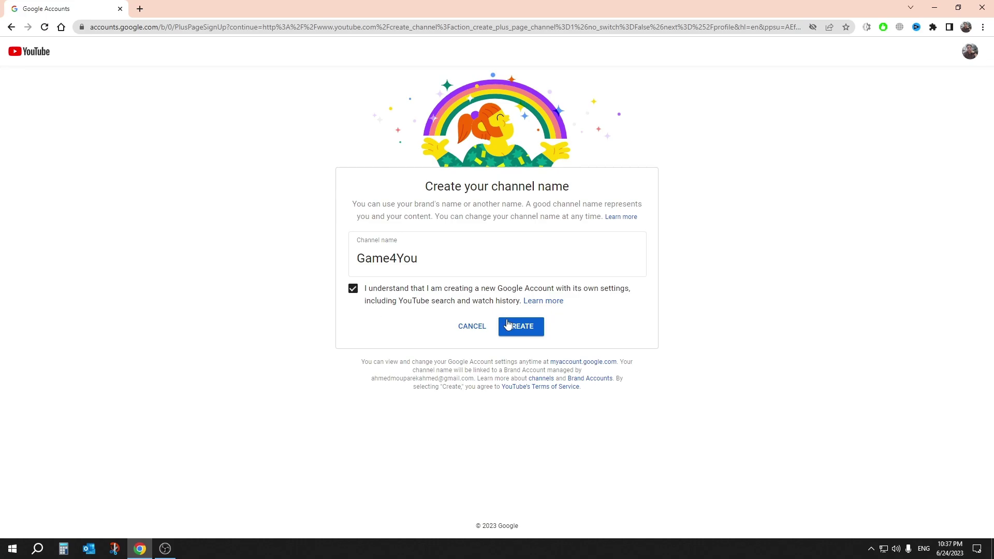
{"action": "left_click", "coordinate": [533, 328]}
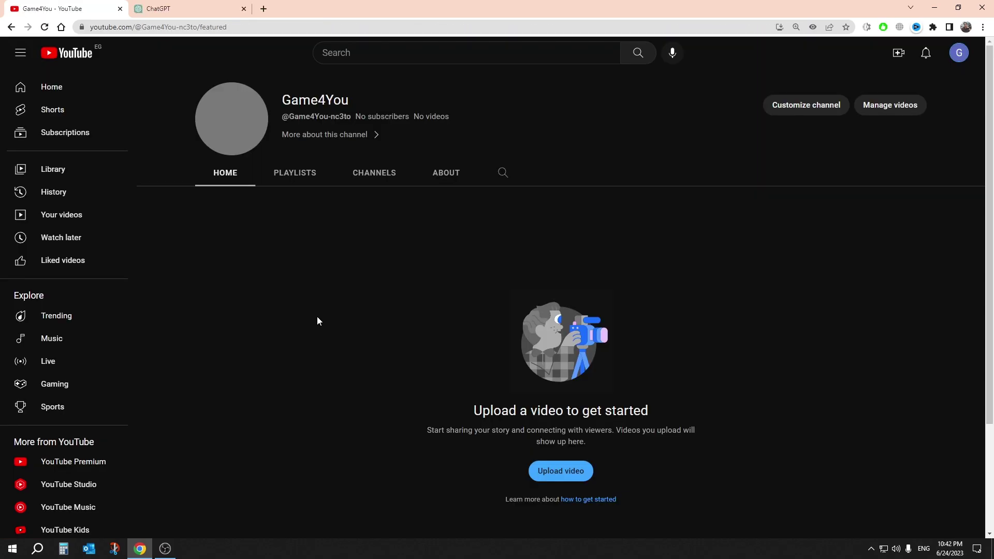
Open YouTube Studio for the Game4You channel and dismiss the welcome dialog and the dark theme and playlist tips
{"action": "left_click", "coordinate": [960, 54]}
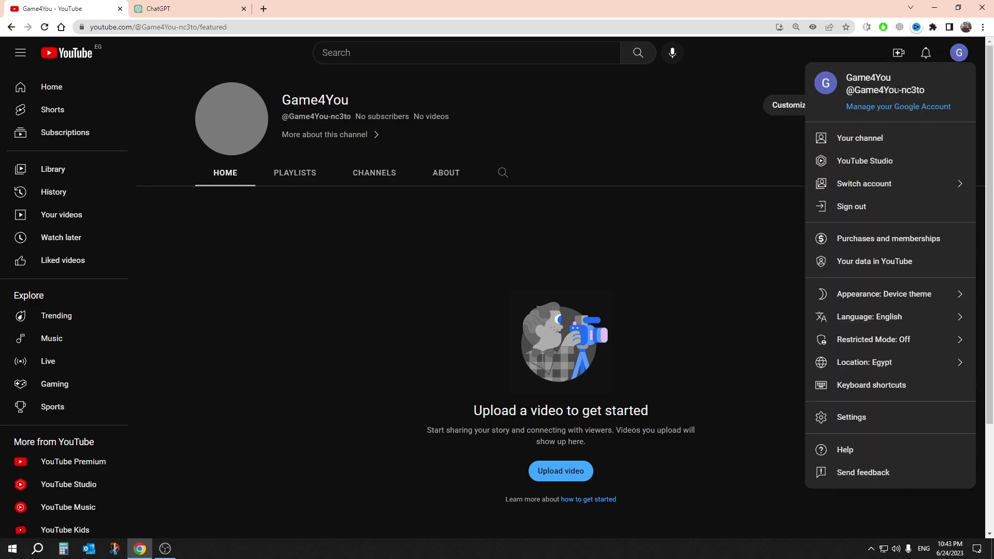
{"action": "left_click", "coordinate": [885, 162]}
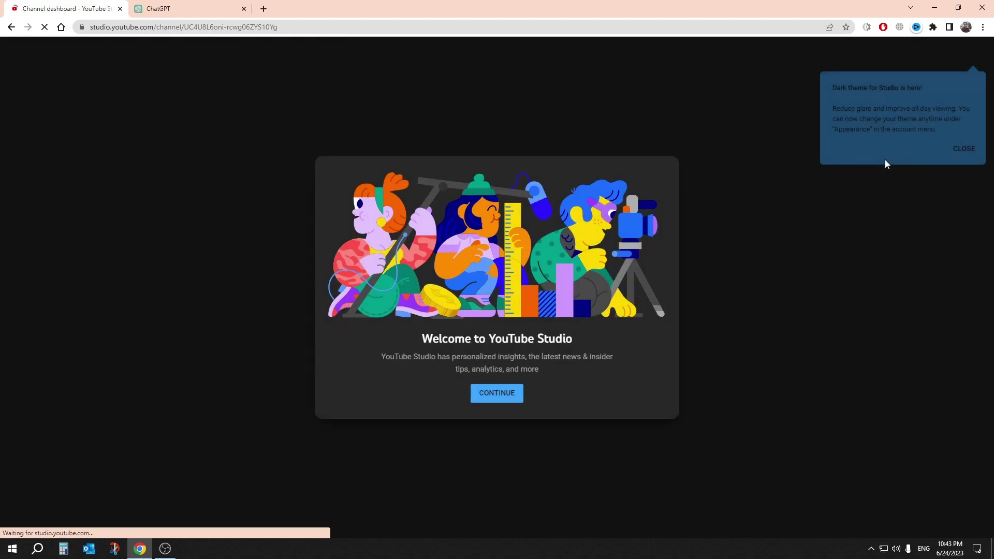
{"action": "left_click", "coordinate": [519, 394]}
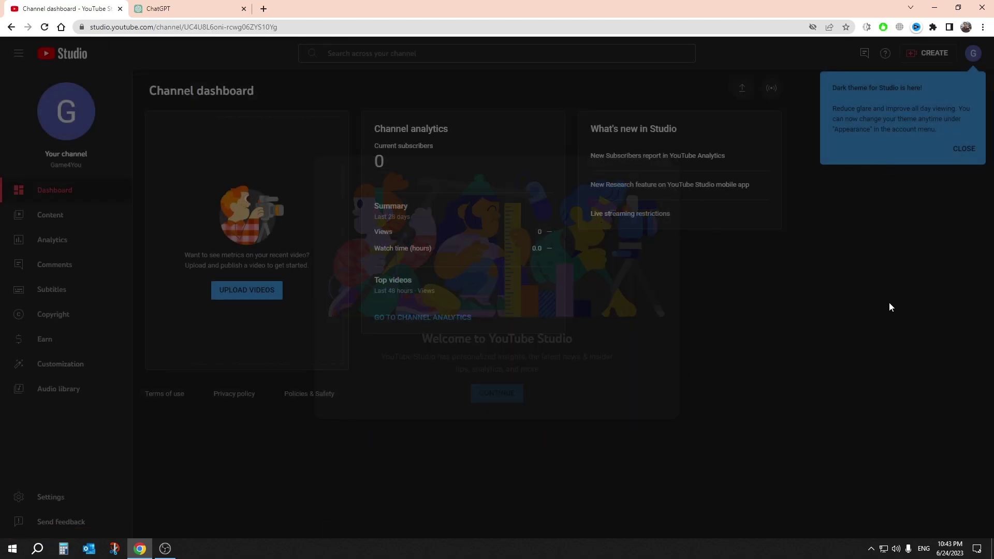
{"action": "left_click", "coordinate": [965, 149]}
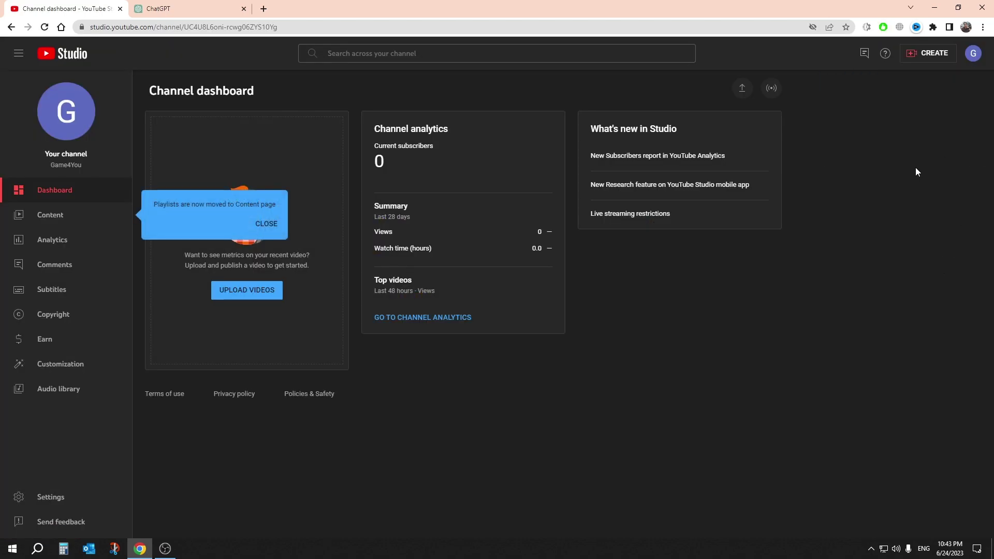
{"action": "left_click", "coordinate": [267, 223]}
{"action": "left_click", "coordinate": [285, 394]}
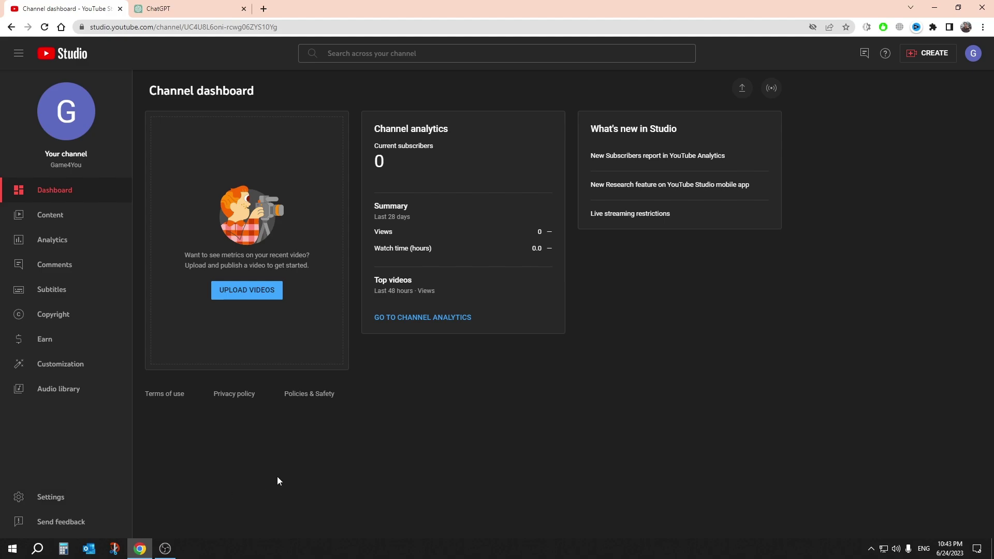
In the channel's basic info settings, set the country of residence to Egypt and place the cursor in the empty keywords field
{"action": "left_click", "coordinate": [60, 494]}
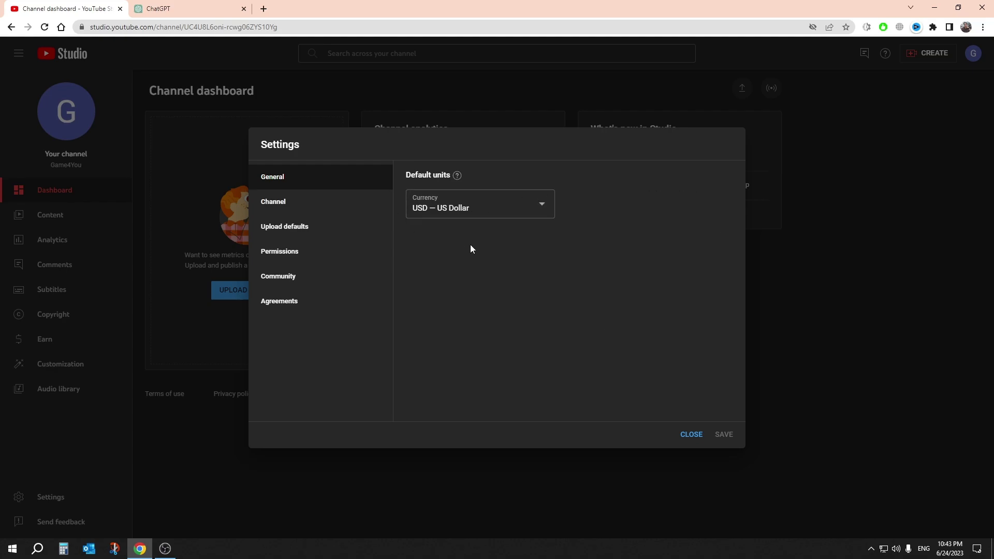
{"action": "left_click", "coordinate": [338, 202]}
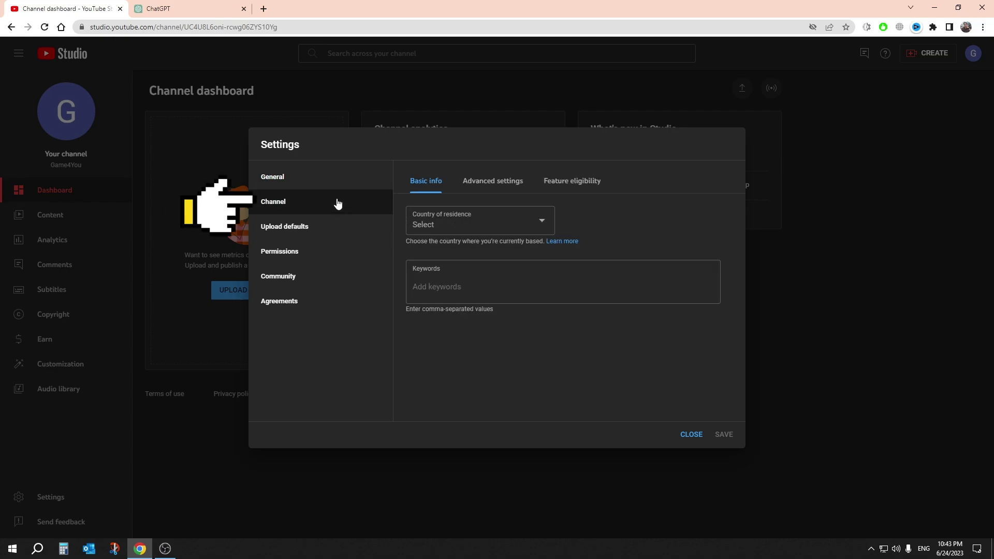
{"action": "left_click", "coordinate": [531, 230]}
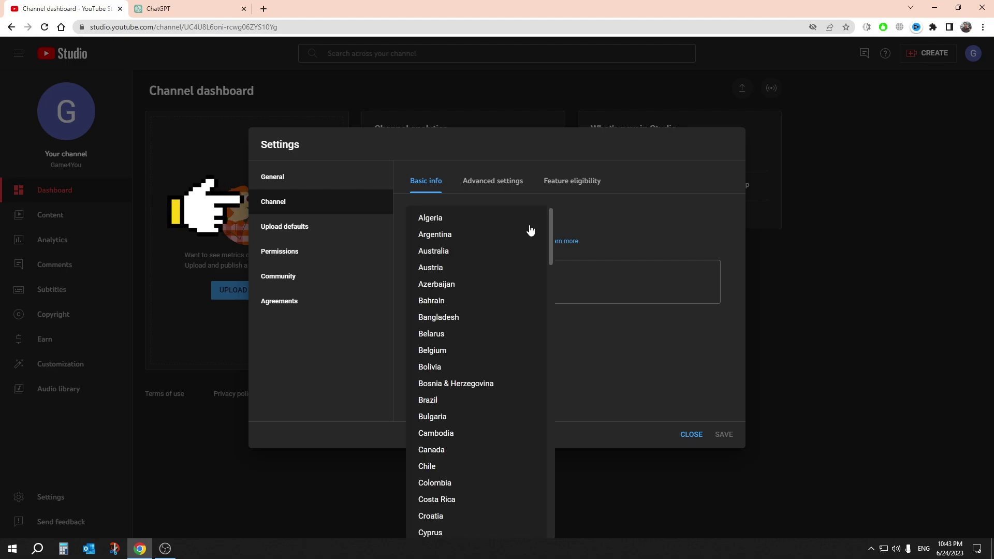
{"action": "scroll", "coordinate": [531, 230], "scroll_direction": "down", "scroll_amount": 4}
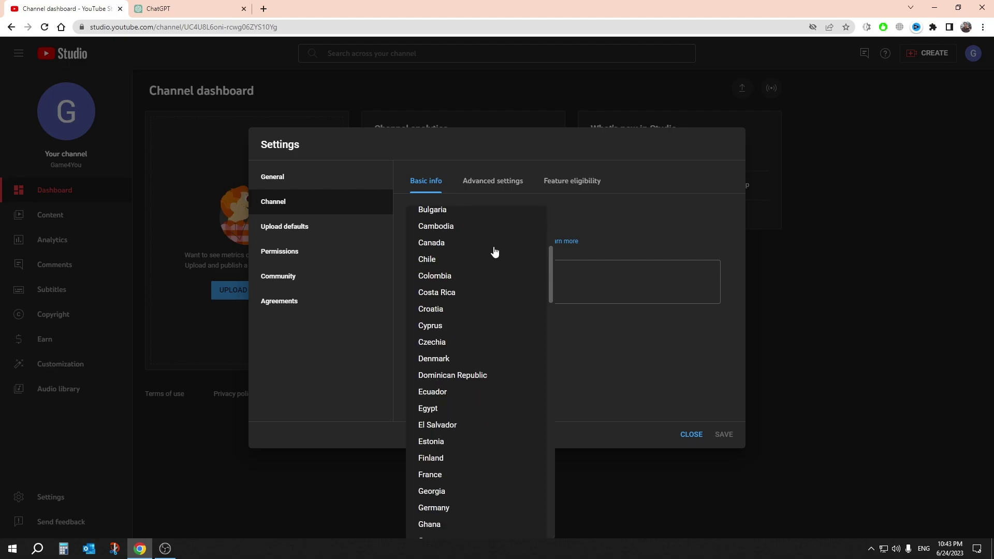
{"action": "left_click", "coordinate": [441, 409]}
{"action": "left_click", "coordinate": [495, 293]}
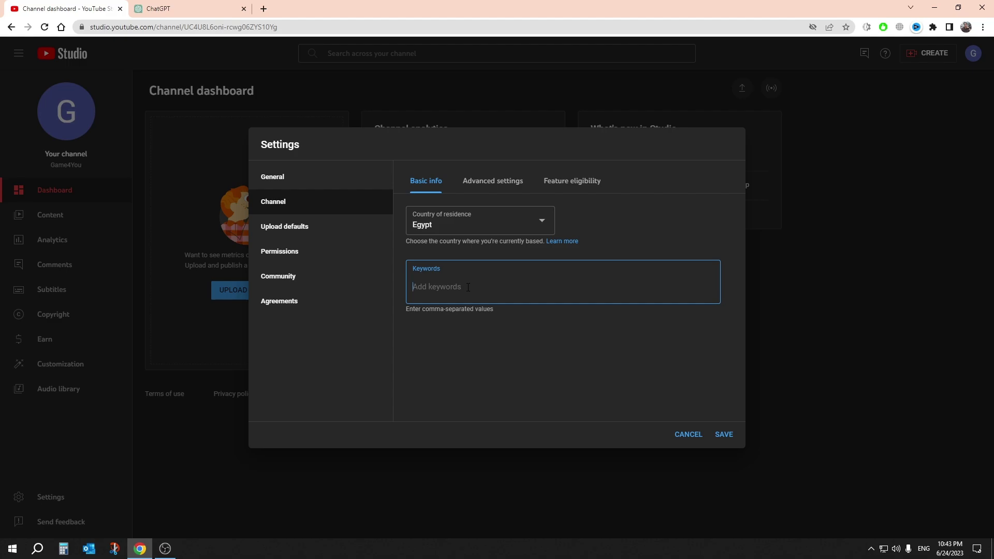
Switch to ChatGPT and send the prompt "لقد قمت بانشاء قناه حديثه علي اليوتيوب متخصصه في الالعاب و اريدك ان تزودني بكلمات مفتاحيه للقناه خاصتي"
{"action": "left_click", "coordinate": [158, 7]}
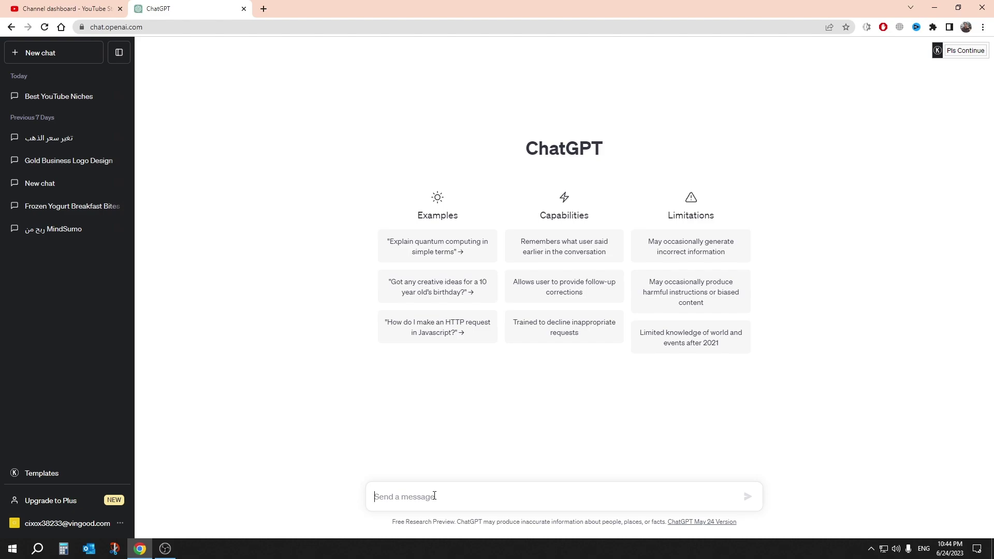
{"action": "key", "text": "alt+shift"}
{"action": "type", "text": "القم"}
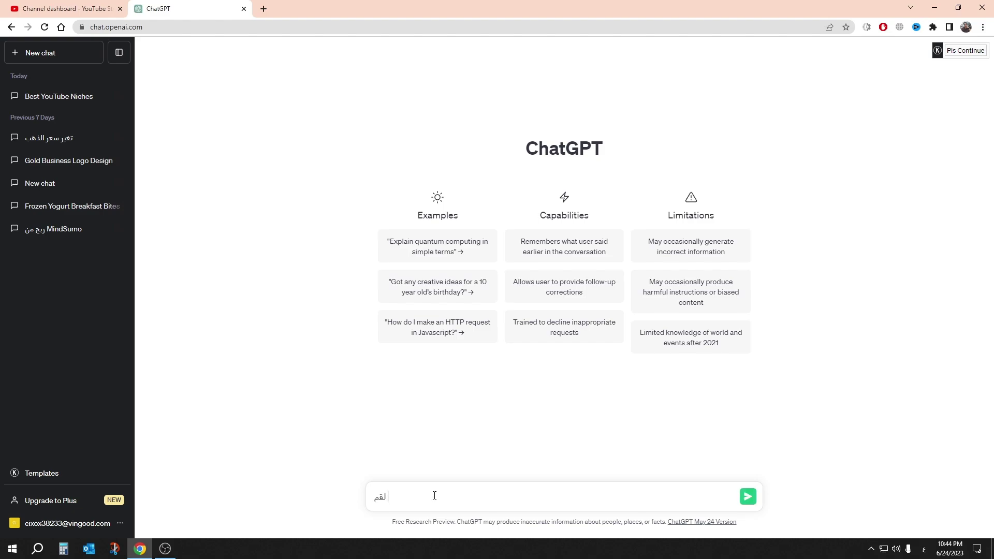
{"action": "key", "text": "BackSpace"}
{"action": "type", "text": "د قمت بانشاء قناه حديثه علي اليوتيوب متخصصه في"}
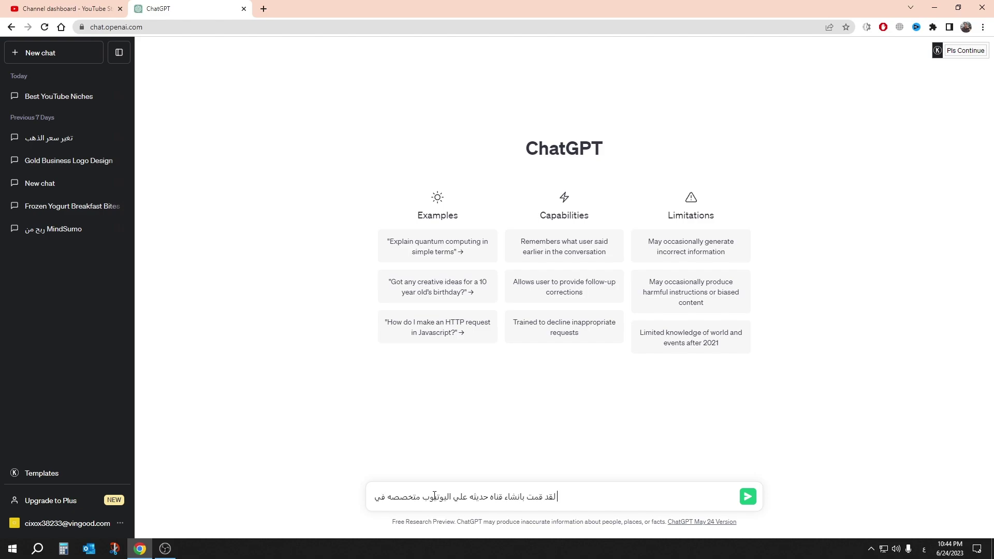
{"action": "type", "text": " الالع"}
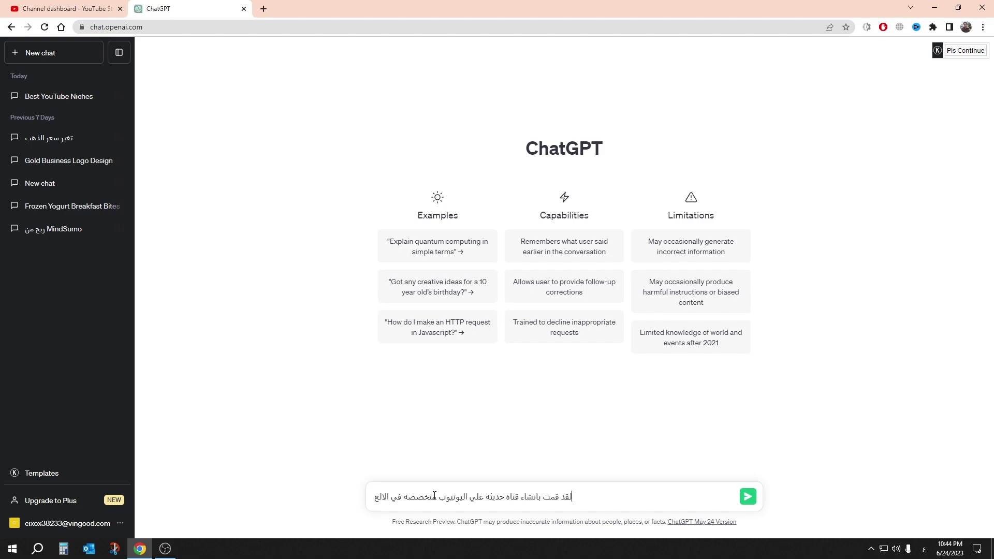
{"action": "type", "text": "اب"}
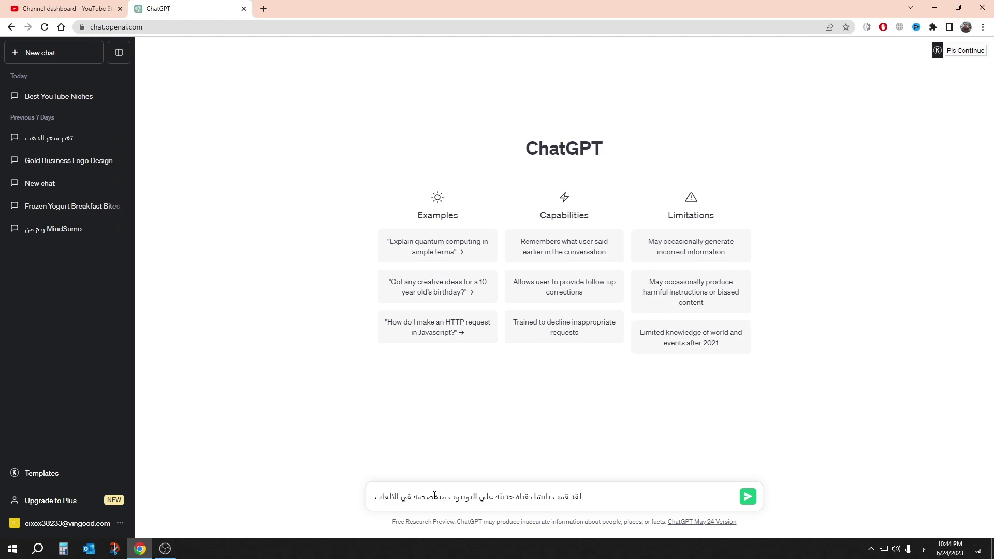
{"action": "type", "text": " و اري"}
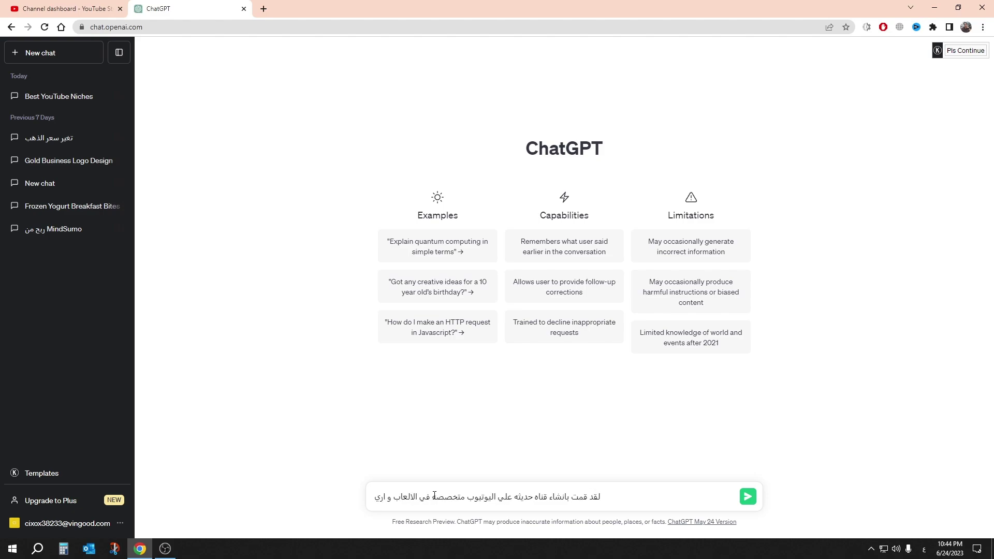
{"action": "type", "text": "د"}
{"action": "type", "text": "ك ا"}
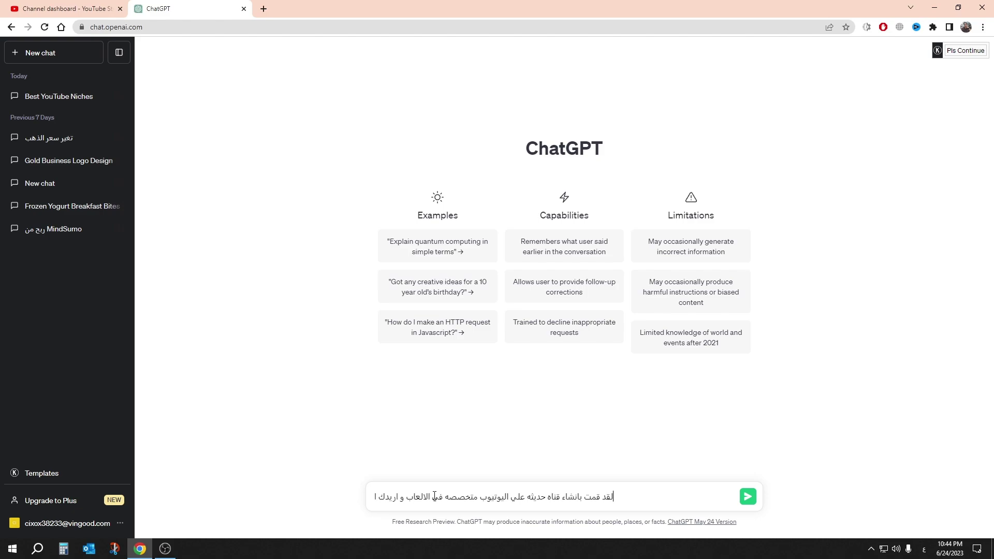
{"action": "type", "text": "ن تزود"}
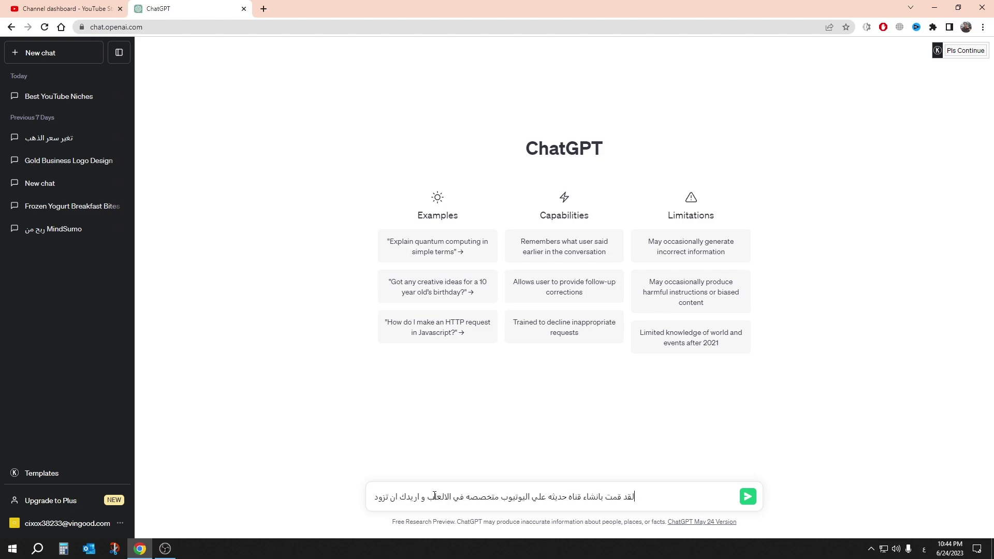
{"action": "type", "text": "ني بك"}
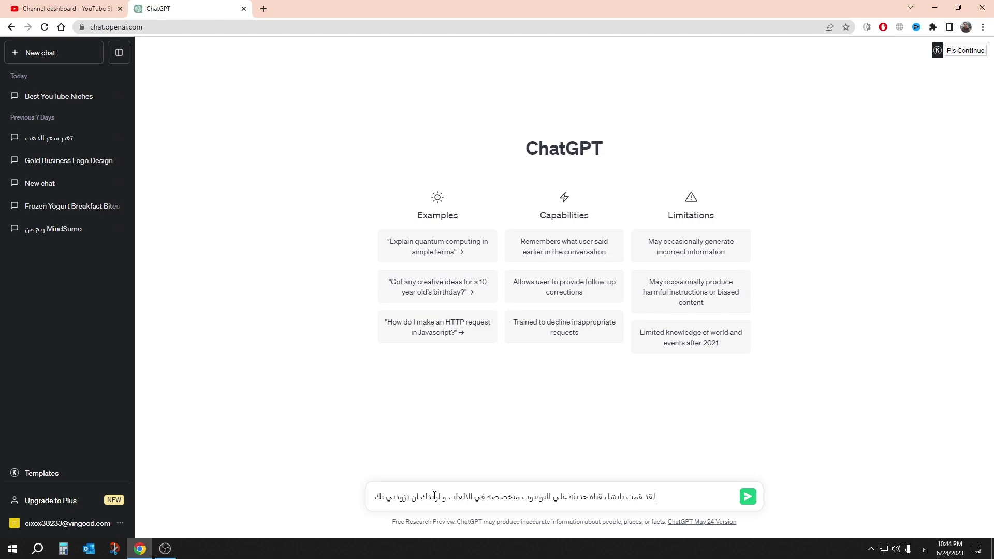
{"action": "type", "text": "لمات م"}
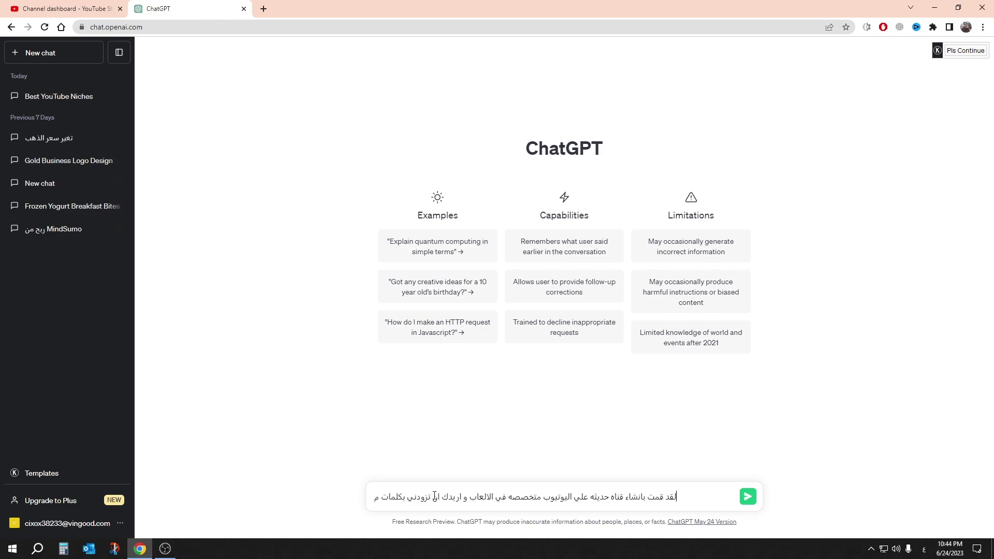
{"action": "type", "text": "فتا"}
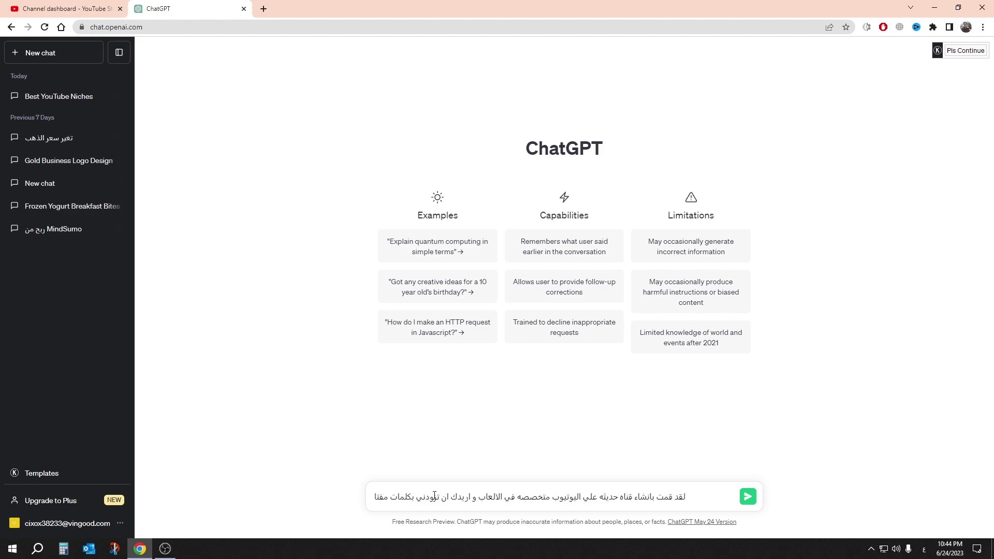
{"action": "type", "text": "حيه لل"}
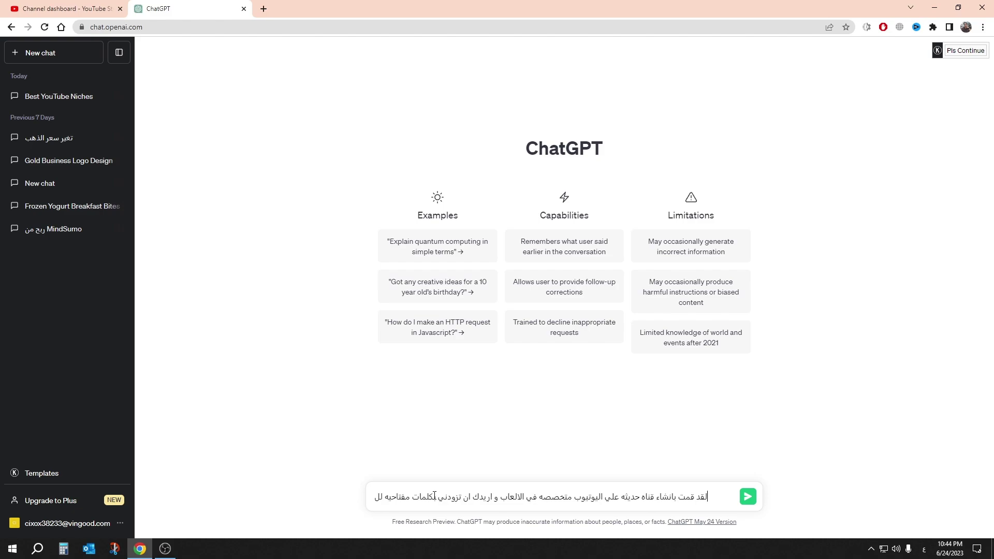
{"action": "type", "text": "قناه خ"}
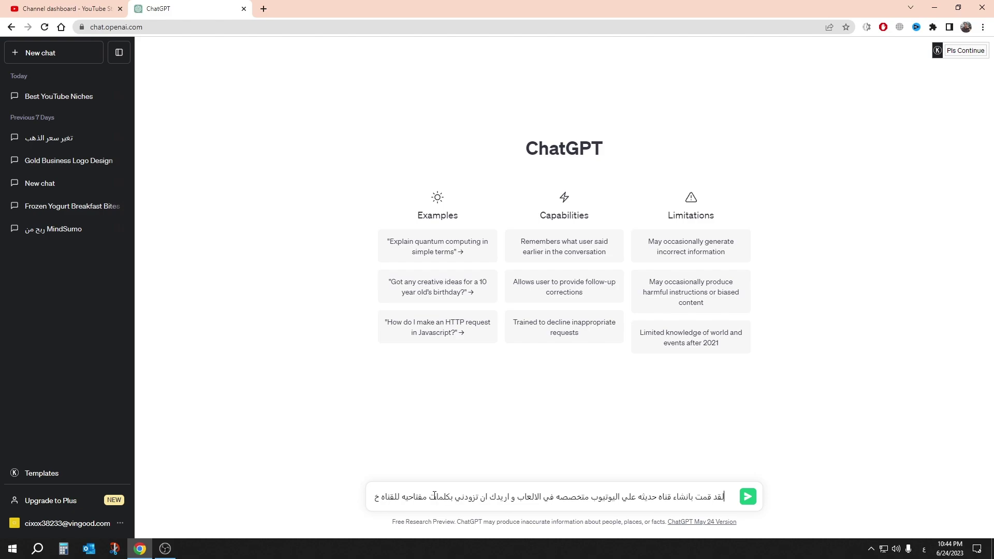
{"action": "type", "text": "اصتي"}
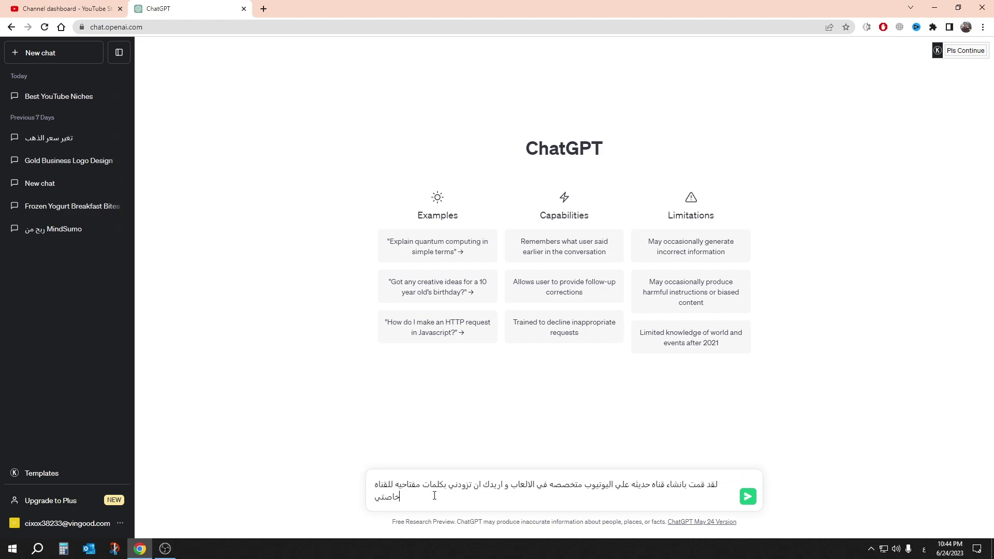
{"action": "key", "text": "Return"}
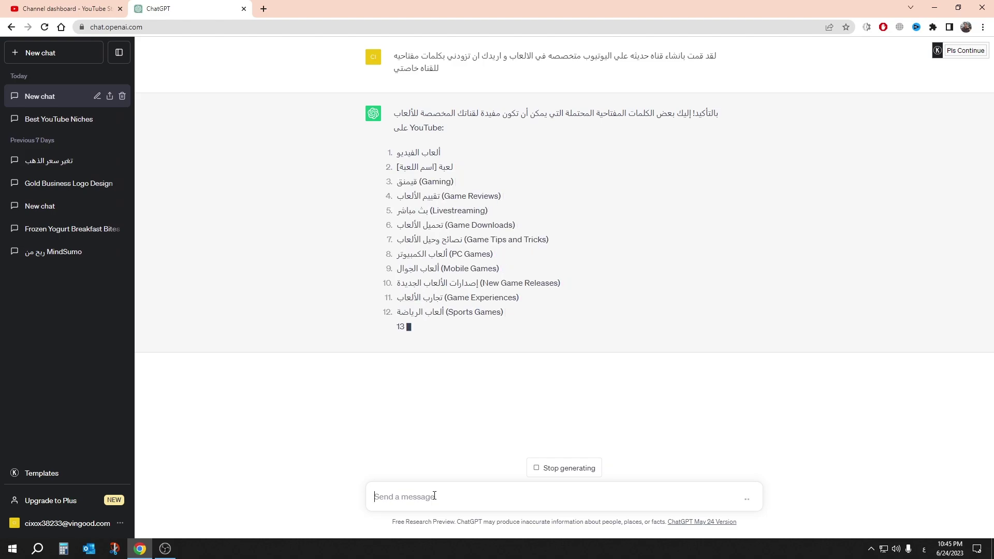
Try to add ChatGPT's whole list of 20 keywords to the channel's keywords field as one entry, and remove that entry
{"action": "left_click", "coordinate": [66, 9]}
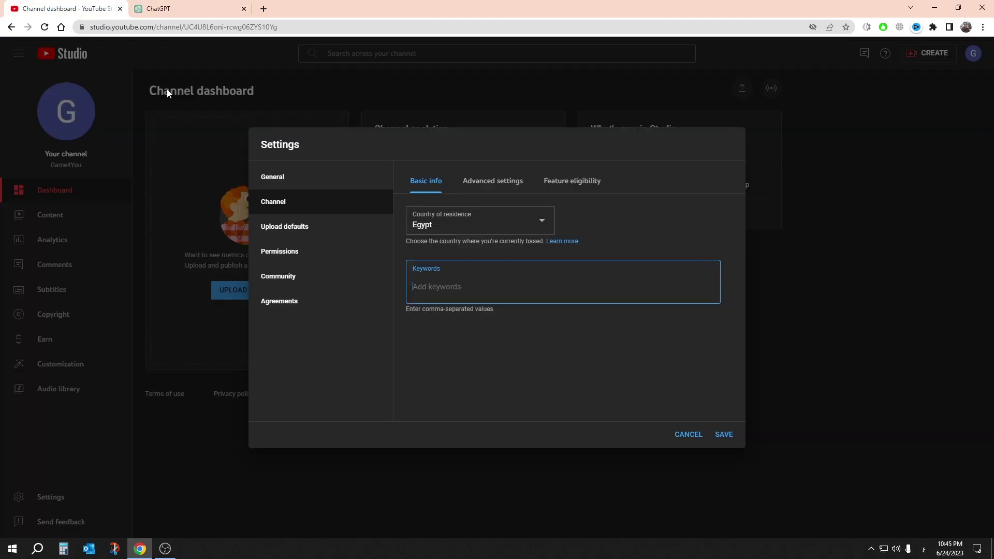
{"action": "left_click", "coordinate": [227, 7]}
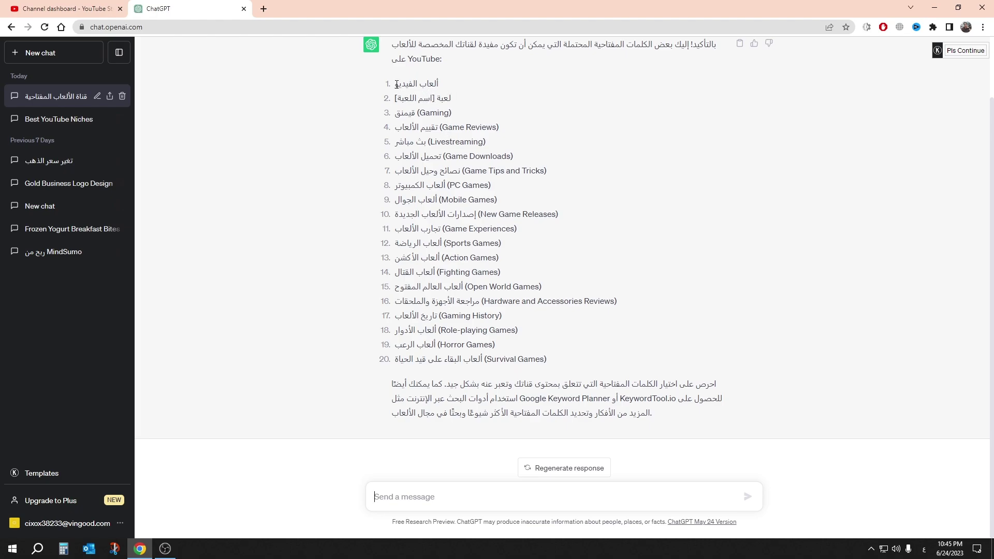
{"action": "left_click_drag", "start_coordinate": [397, 84], "coordinate": [604, 358]}
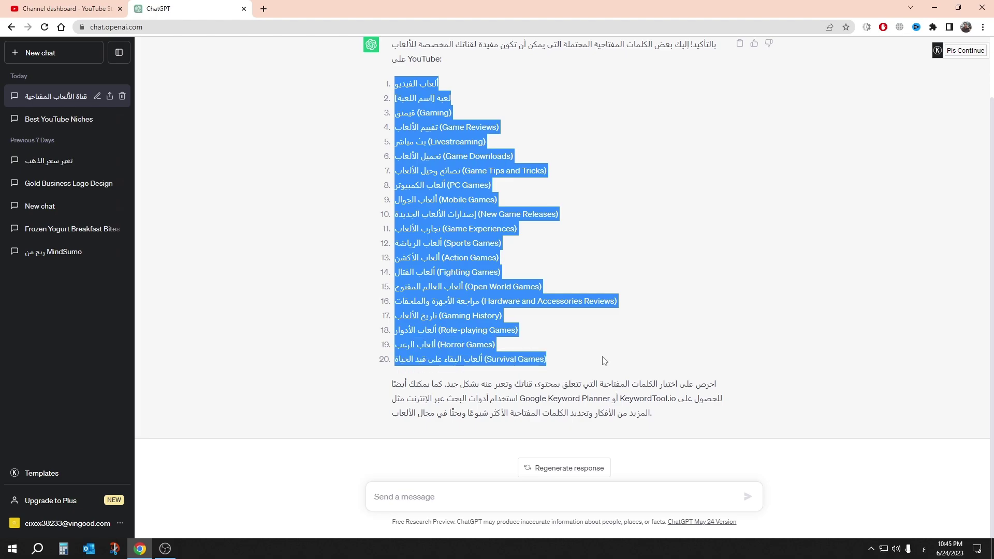
{"action": "right_click", "coordinate": [448, 258]}
{"action": "left_click", "coordinate": [466, 265]}
{"action": "key", "text": "ctrl+Tab"}
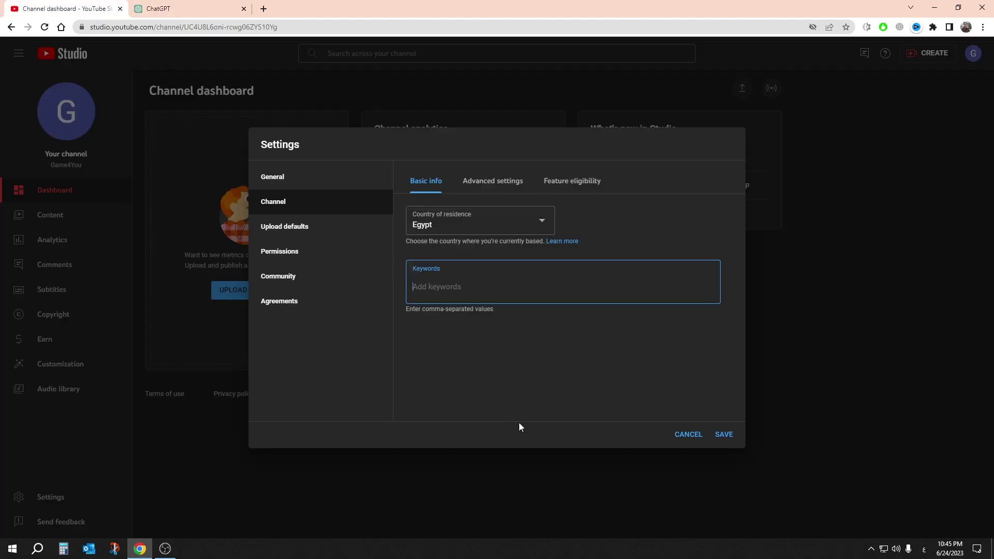
{"action": "right_click", "coordinate": [440, 289]}
{"action": "left_click", "coordinate": [471, 365]}
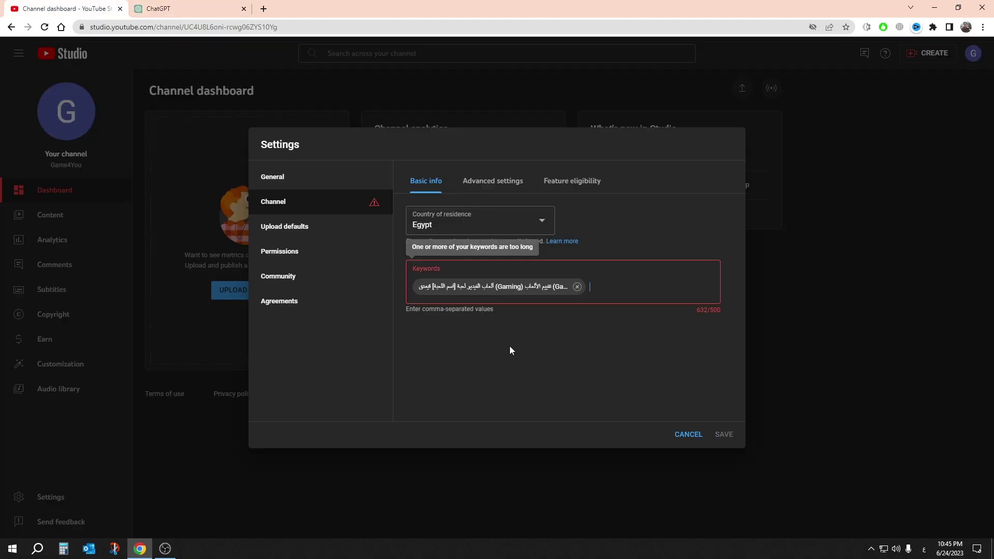
{"action": "left_click", "coordinate": [577, 286]}
Copy the first suggested keyword, "ألعاب الفيديو", from ChatGPT and add it to the channel's keywords in YouTube Studio
{"action": "left_click", "coordinate": [186, 8]}
{"action": "left_click", "coordinate": [429, 139]}
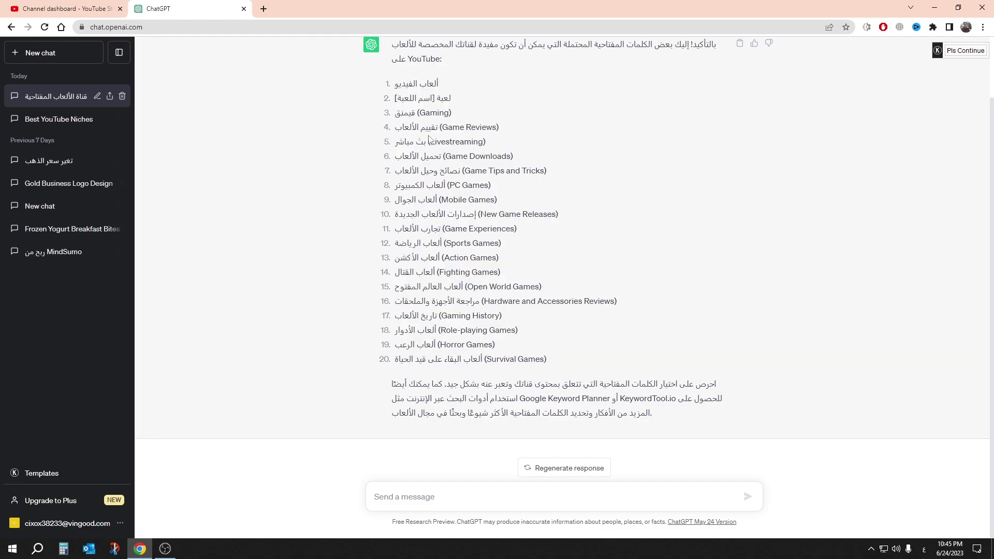
{"action": "left_click_drag", "start_coordinate": [455, 84], "coordinate": [397, 85]}
{"action": "right_click", "coordinate": [408, 87]}
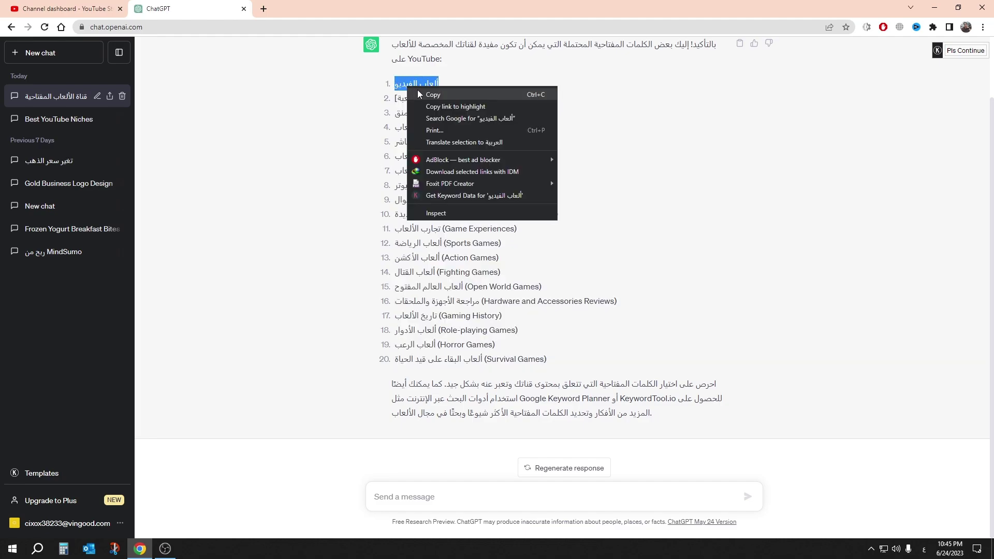
{"action": "left_click", "coordinate": [440, 93]}
{"action": "left_click", "coordinate": [64, 8]}
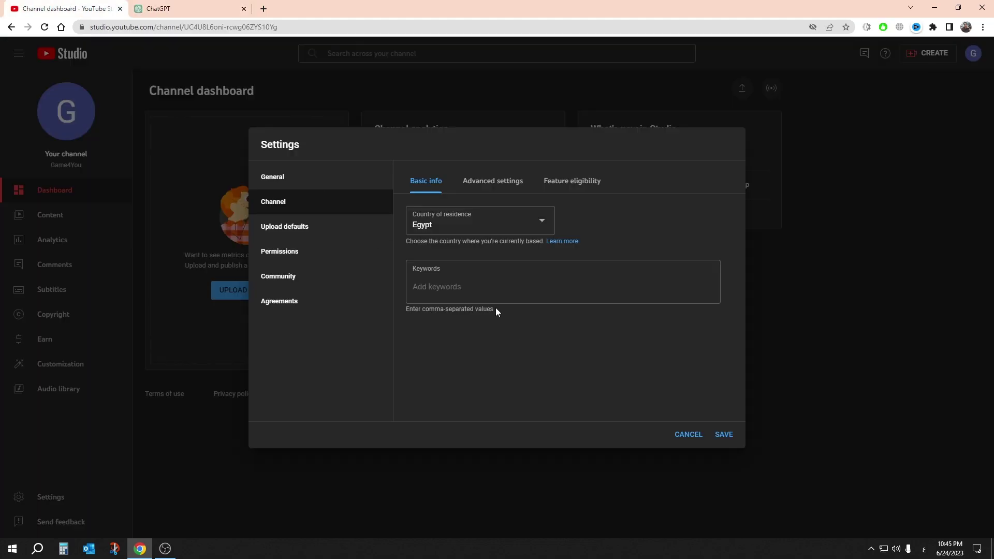
{"action": "right_click", "coordinate": [461, 286]}
{"action": "left_click", "coordinate": [511, 365]}
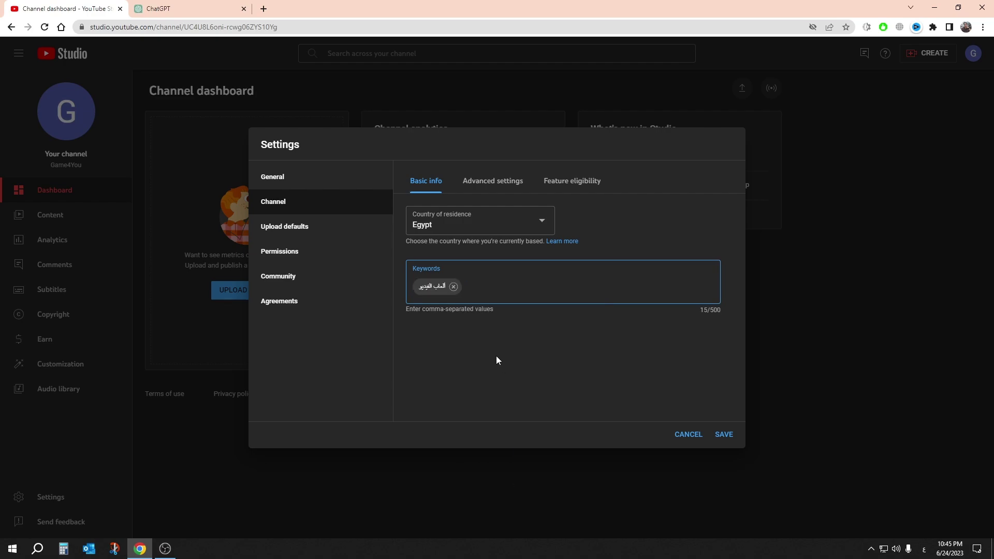
Copy only the Arabic text "تقييم الألعاب" from ChatGPT's fourth suggestion and add it to the channel's keywords in YouTube Studio
{"action": "left_click", "coordinate": [205, 7]}
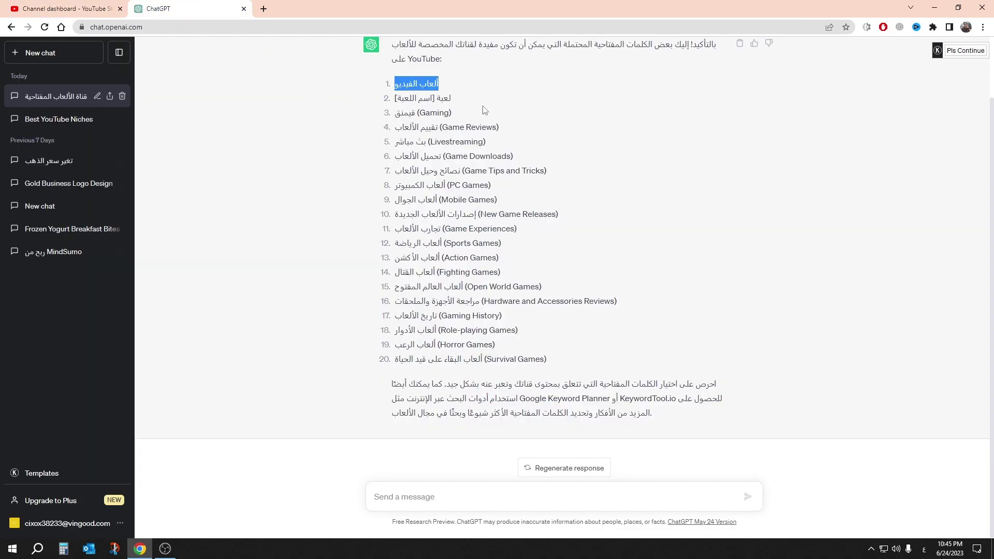
{"action": "left_click", "coordinate": [469, 117]}
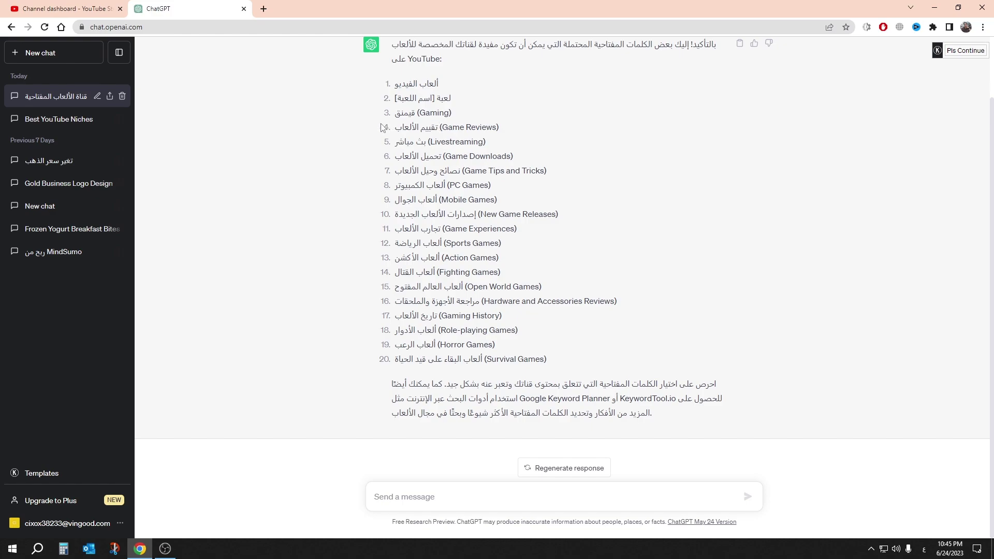
{"action": "left_click_drag", "start_coordinate": [395, 127], "coordinate": [437, 127]}
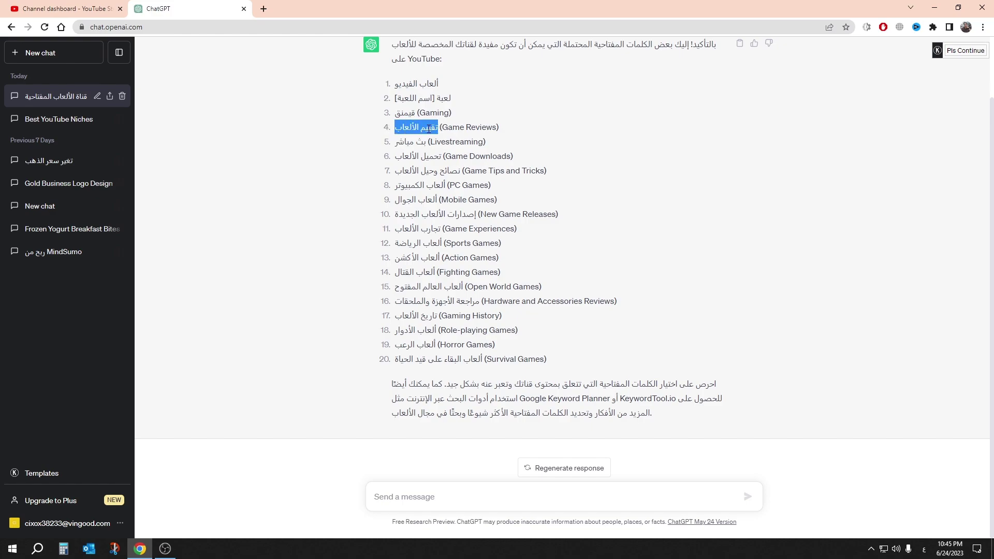
{"action": "right_click", "coordinate": [437, 126]}
{"action": "left_click", "coordinate": [443, 137]}
{"action": "left_click", "coordinate": [43, 4]}
{"action": "right_click", "coordinate": [495, 301]}
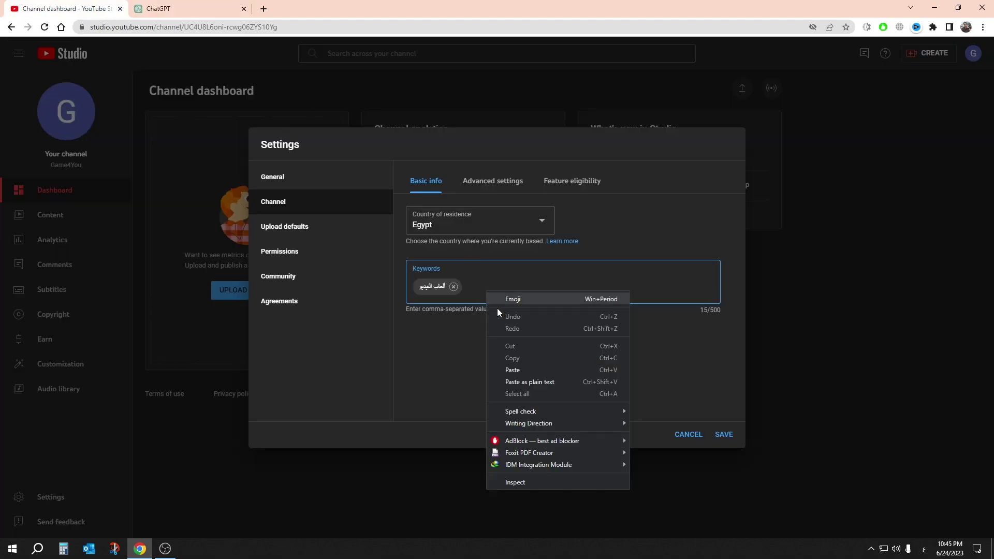
{"action": "left_click", "coordinate": [536, 364]}
Copy only the Arabic text "تحميل الألعاب" from ChatGPT's sixth suggestion and add it to the channel's keywords in YouTube Studio
{"action": "left_click", "coordinate": [163, 7]}
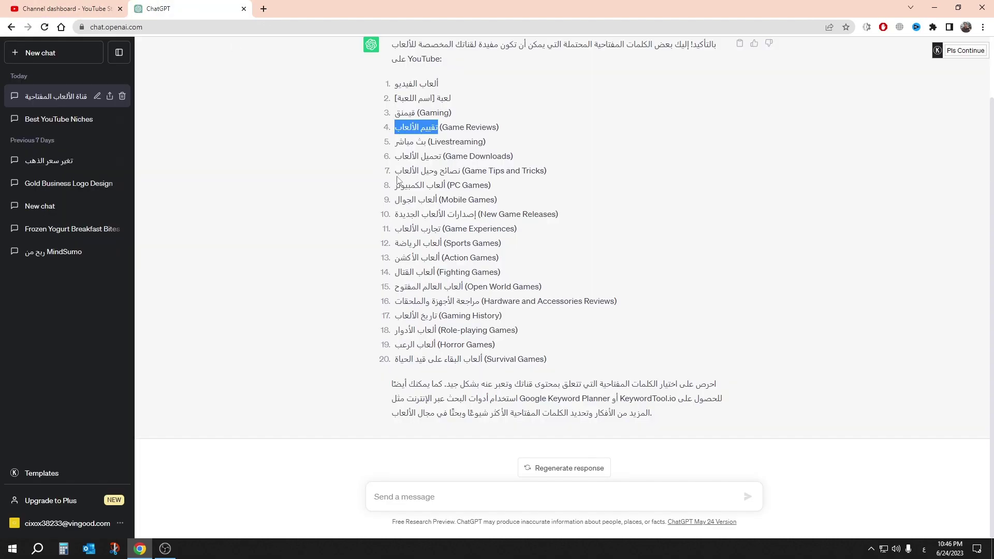
{"action": "left_click_drag", "start_coordinate": [395, 157], "coordinate": [444, 158]}
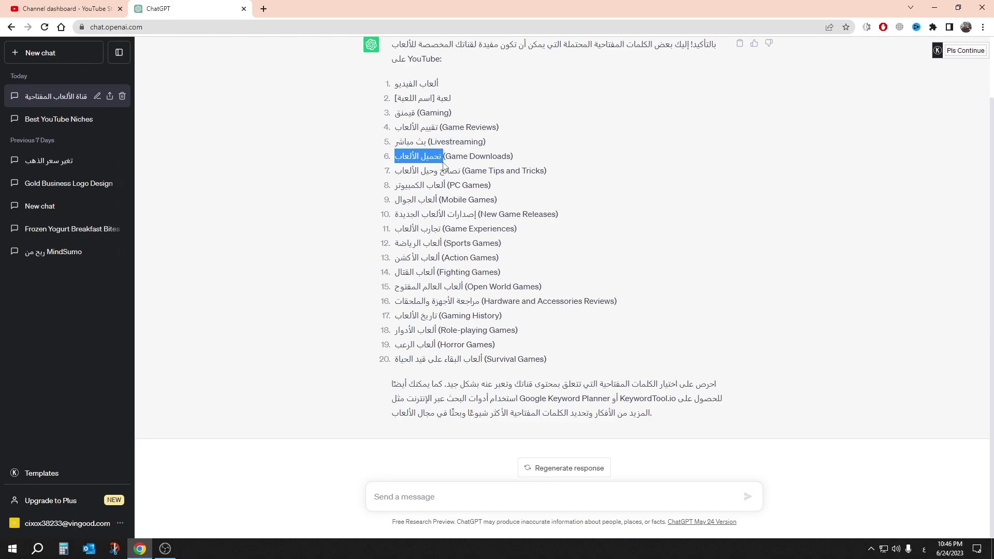
{"action": "right_click", "coordinate": [436, 167]}
{"action": "left_click", "coordinate": [438, 170]}
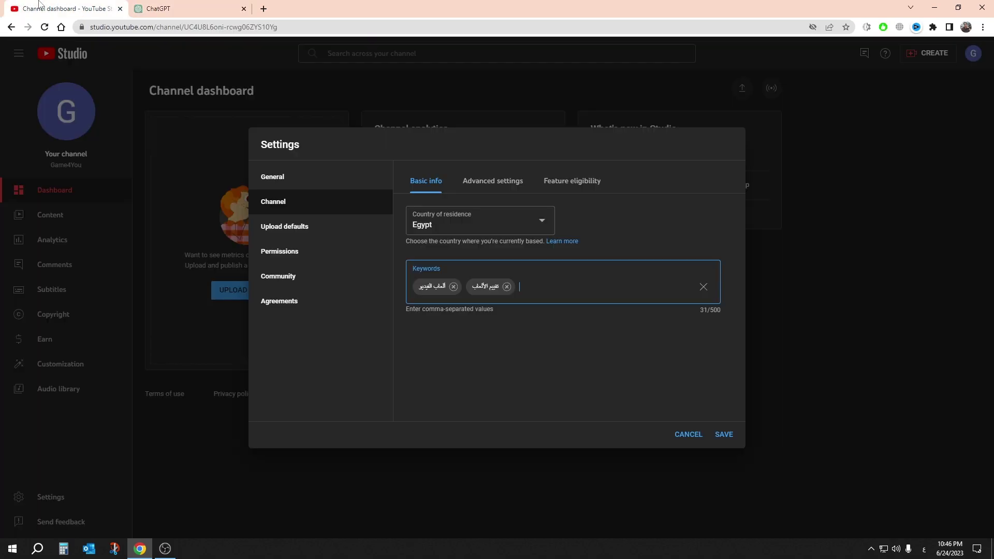
{"action": "left_click", "coordinate": [31, 8]}
{"action": "right_click", "coordinate": [526, 284]}
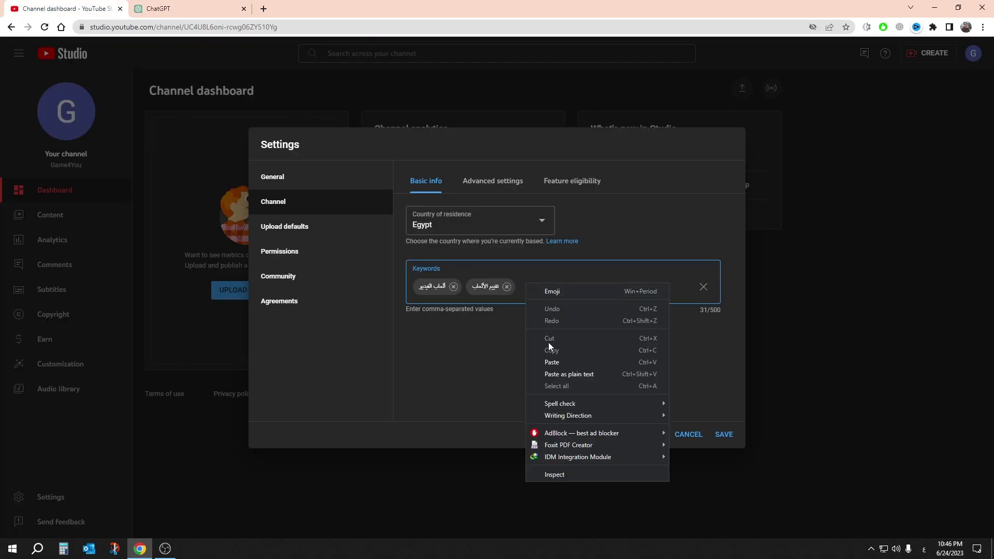
{"action": "left_click", "coordinate": [552, 361]}
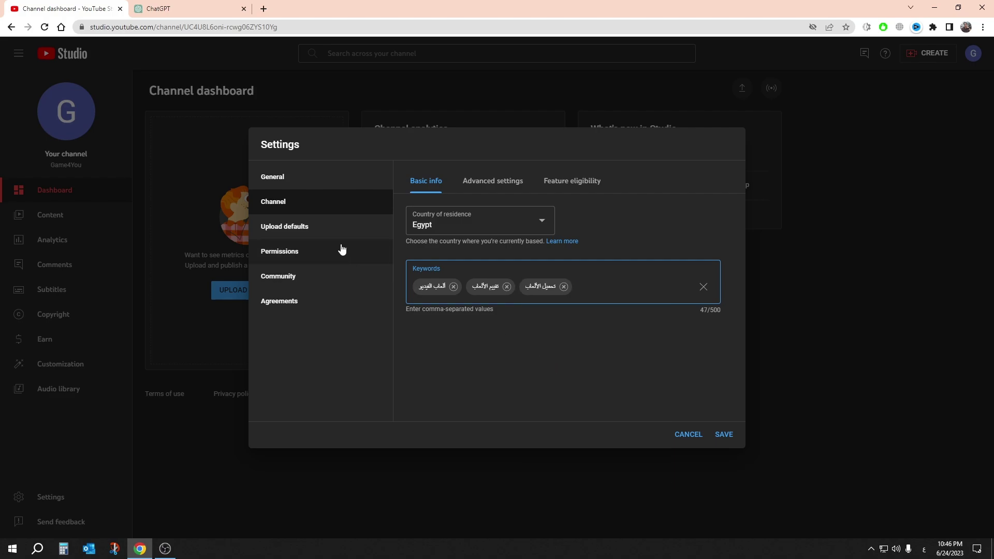
In the channel's advanced settings, set the channel as not made for kids and review the remaining options
{"action": "left_click", "coordinate": [480, 179]}
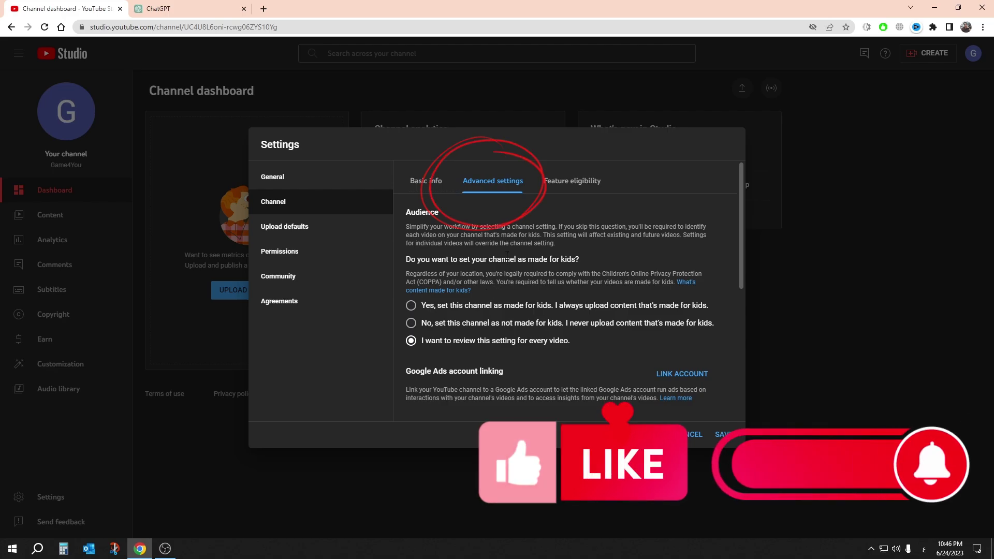
{"action": "scroll", "coordinate": [440, 278], "scroll_direction": "down", "scroll_amount": 1}
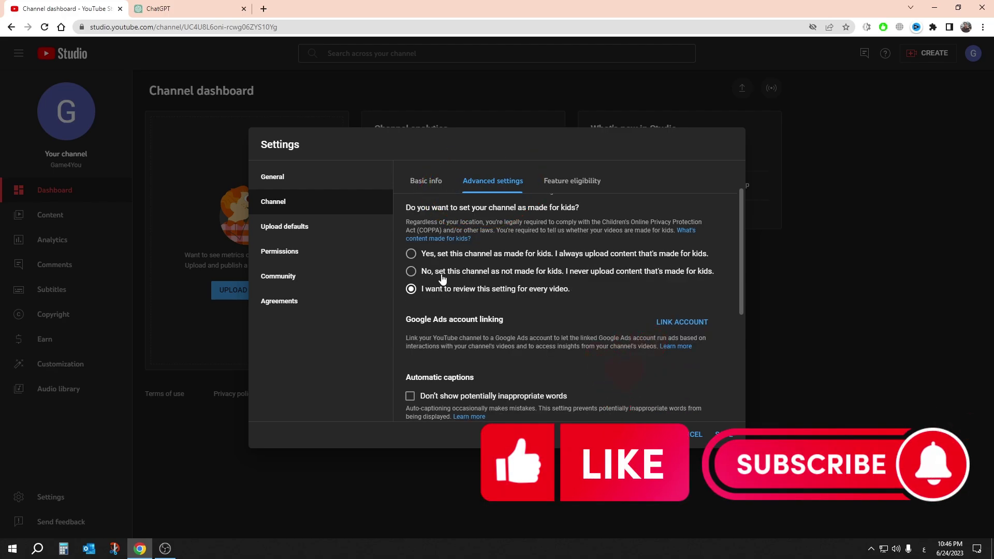
{"action": "left_click", "coordinate": [411, 271]}
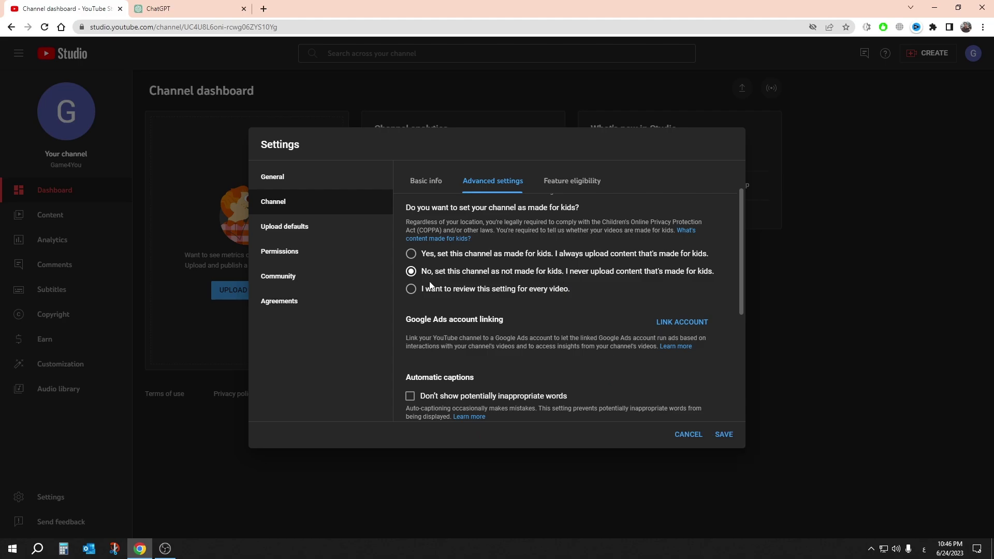
{"action": "scroll", "coordinate": [493, 278], "scroll_direction": "down", "scroll_amount": 4}
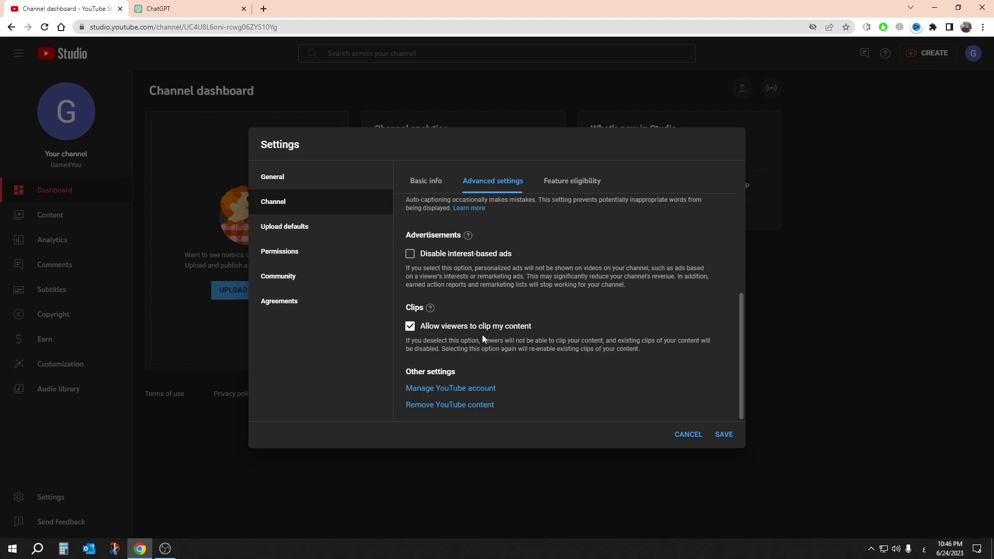
{"action": "scroll", "coordinate": [549, 336], "scroll_direction": "up", "scroll_amount": 4}
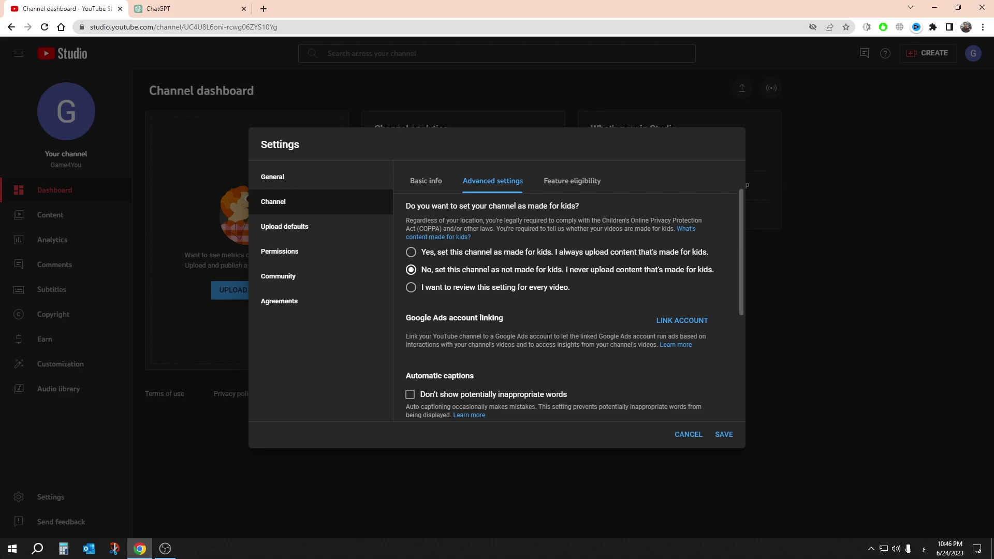
Examine the Intermediate features and their requirements under feature eligibility, and view the phone verification page without submitting a number
{"action": "left_click", "coordinate": [575, 188]}
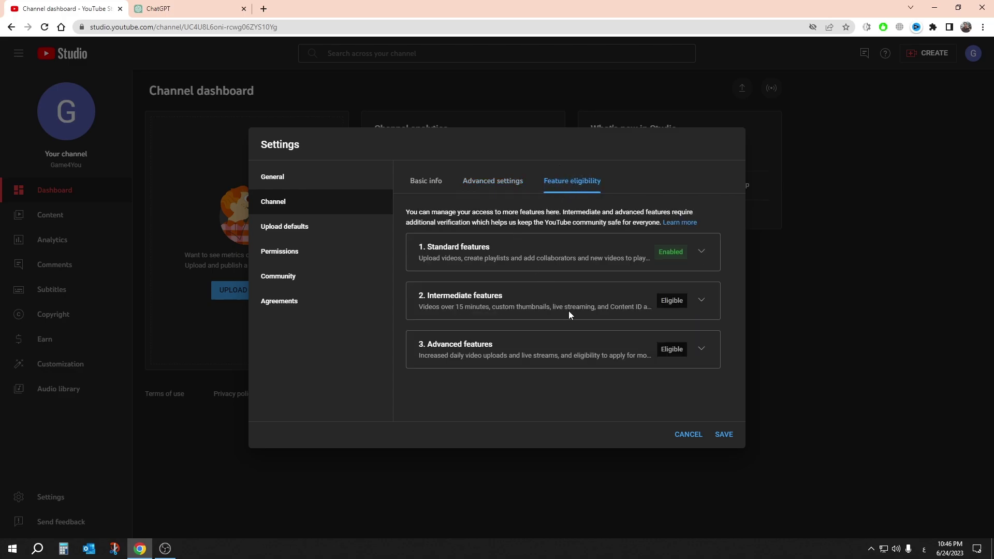
{"action": "left_click", "coordinate": [701, 301]}
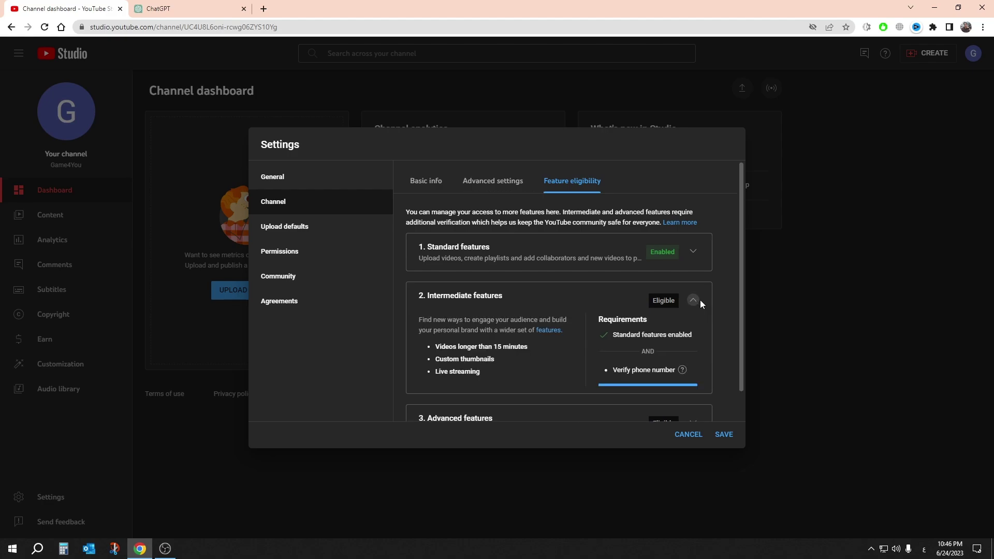
{"action": "scroll", "coordinate": [657, 316], "scroll_direction": "down", "scroll_amount": 1}
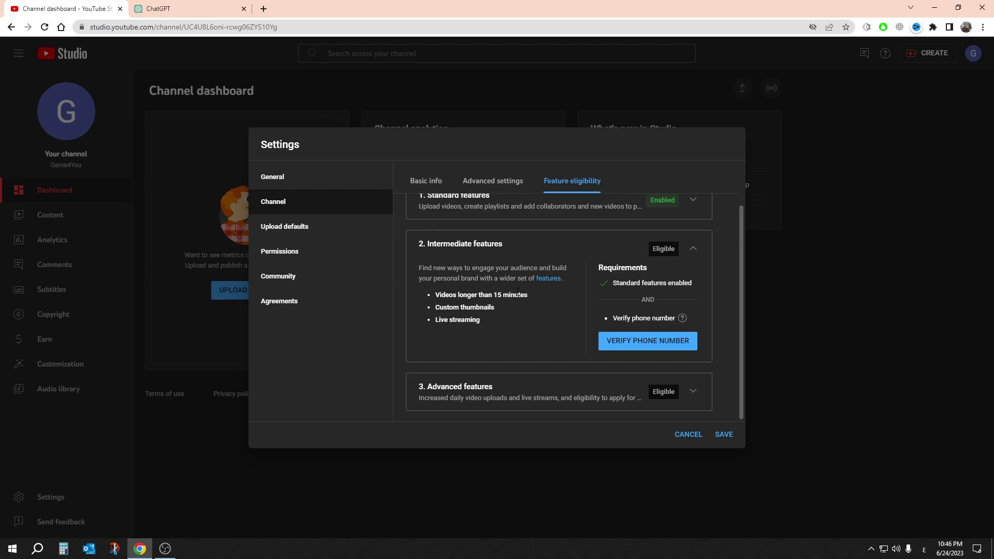
{"action": "scroll", "coordinate": [518, 292], "scroll_direction": "up", "scroll_amount": 2}
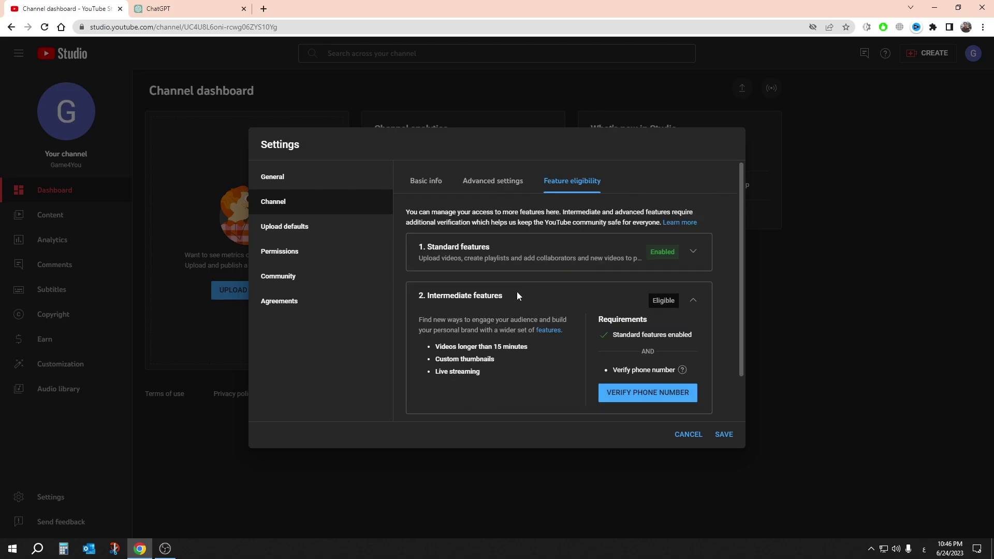
{"action": "scroll", "coordinate": [517, 293], "scroll_direction": "down", "scroll_amount": 1}
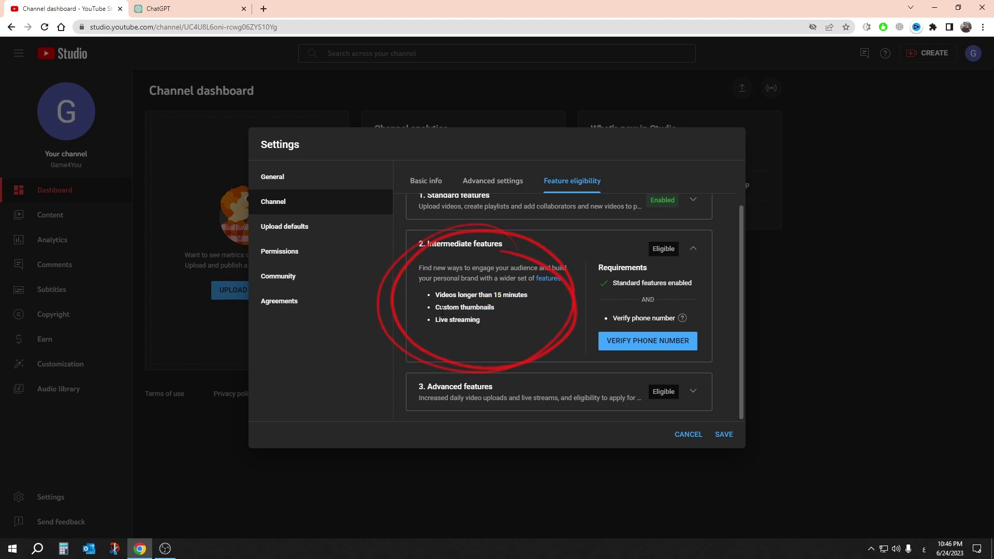
{"action": "mouse_move", "coordinate": [442, 310]}
{"action": "left_mouse_down"}
{"action": "mouse_move", "coordinate": [480, 309]}
{"action": "mouse_move", "coordinate": [439, 319]}
{"action": "left_mouse_up"}
{"action": "left_click", "coordinate": [642, 347]}
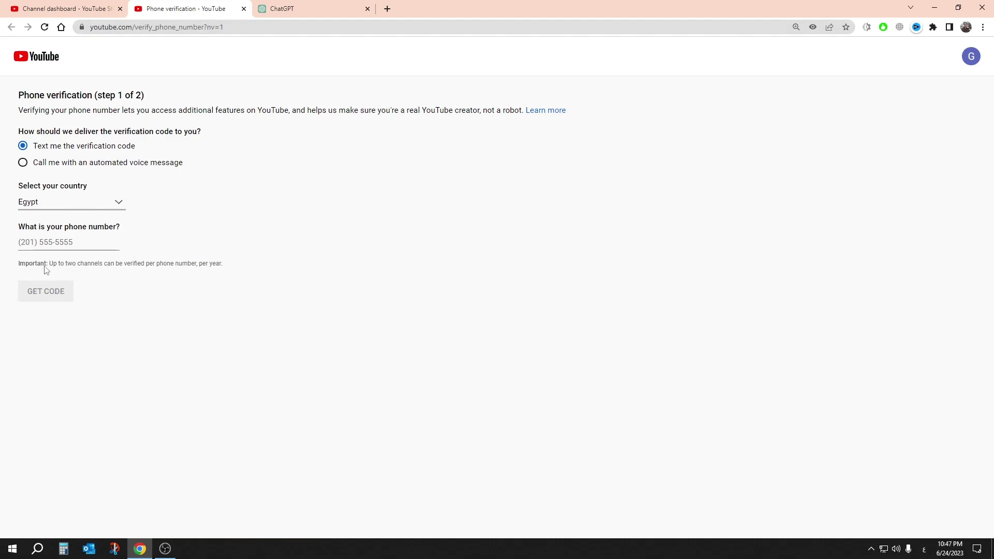
{"action": "left_click", "coordinate": [243, 9]}
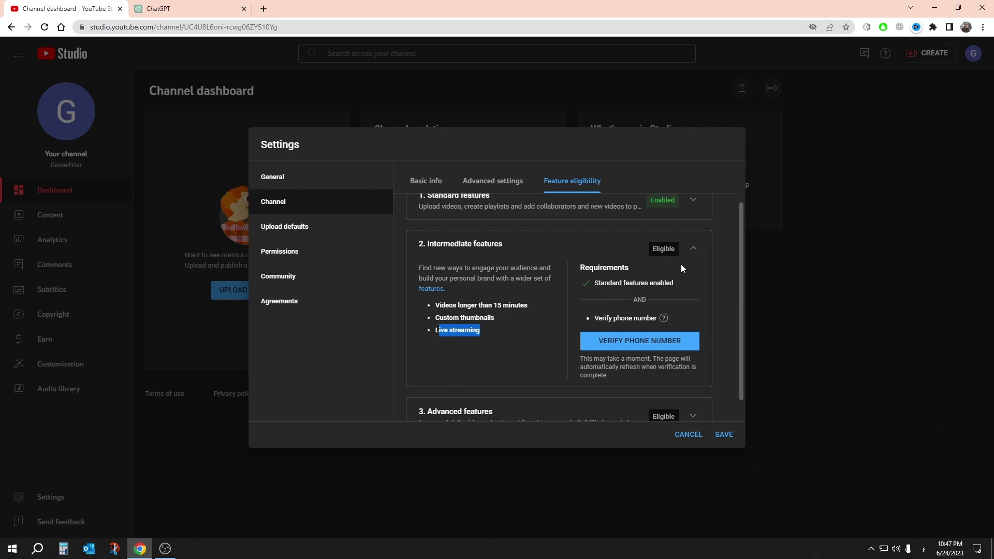
Collapse the Intermediate features and examine the benefits and requirements of the Advanced features
{"action": "left_click", "coordinate": [693, 248]}
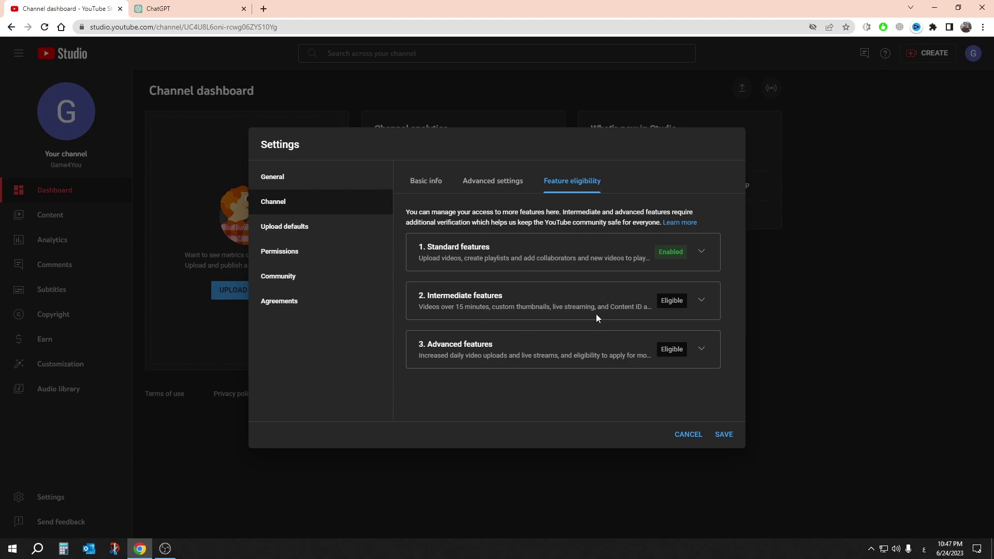
{"action": "left_click", "coordinate": [701, 349]}
{"action": "scroll", "coordinate": [641, 369], "scroll_direction": "down", "scroll_amount": 2}
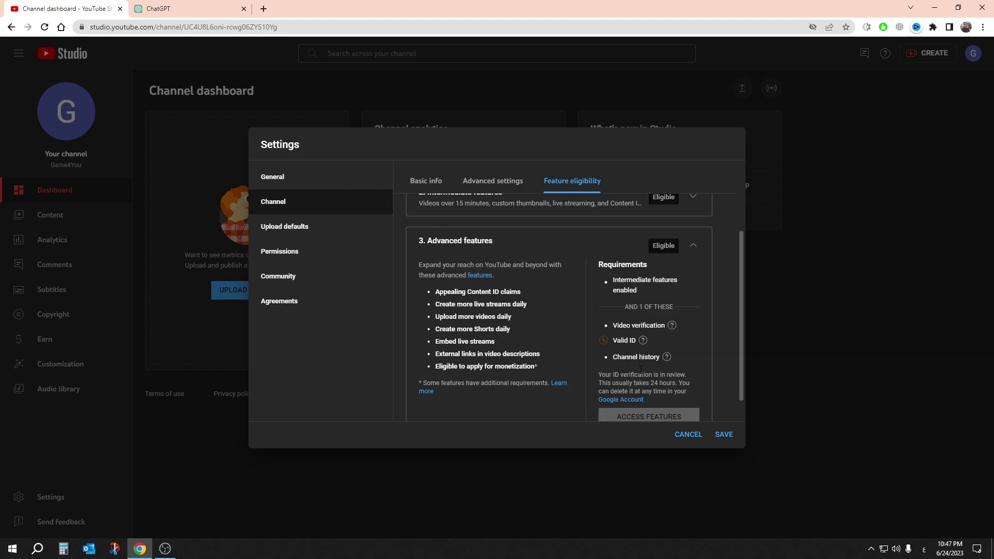
{"action": "left_click", "coordinate": [693, 245]}
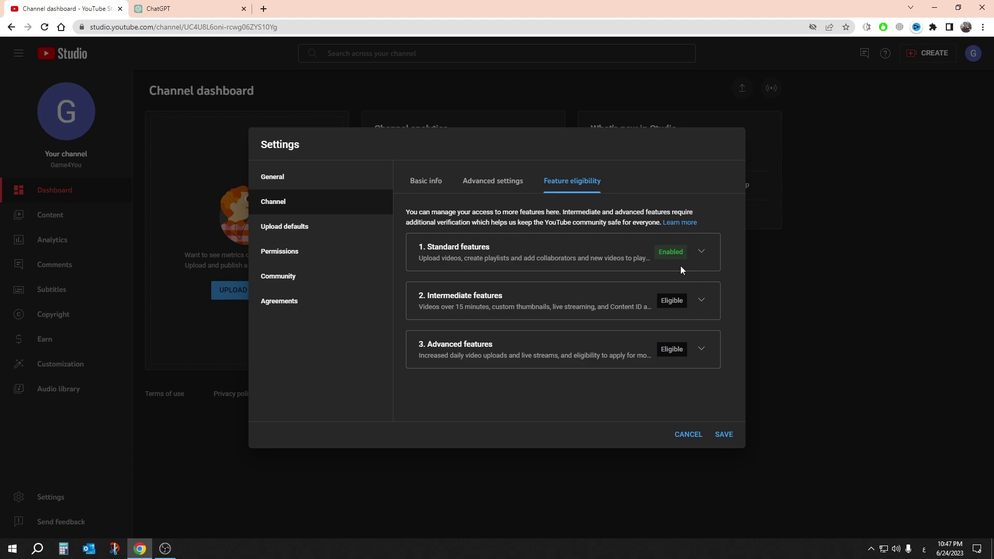
Return to the channel's basic info, save the settings, and open the Earn page
{"action": "left_click", "coordinate": [444, 179]}
{"action": "left_click", "coordinate": [723, 434]}
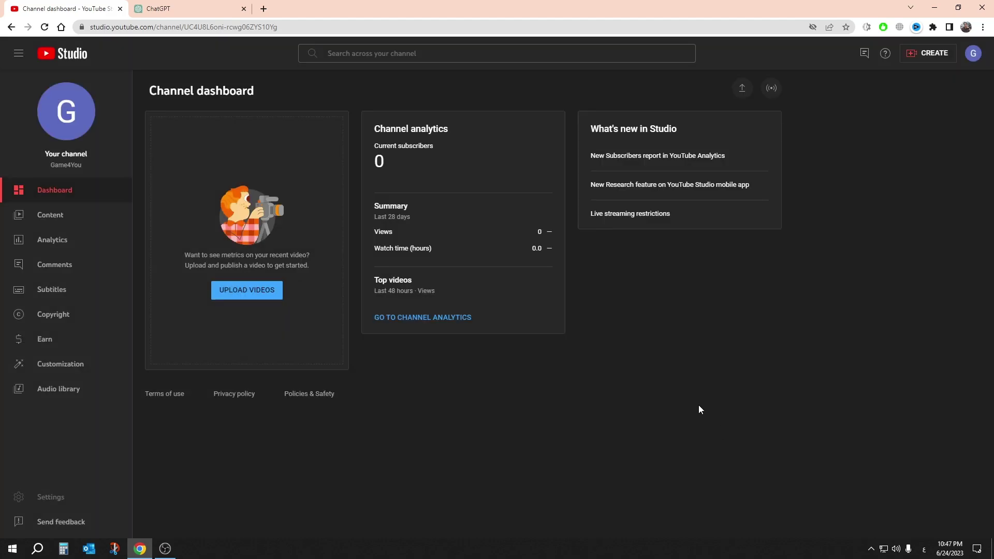
{"action": "left_click", "coordinate": [55, 340]}
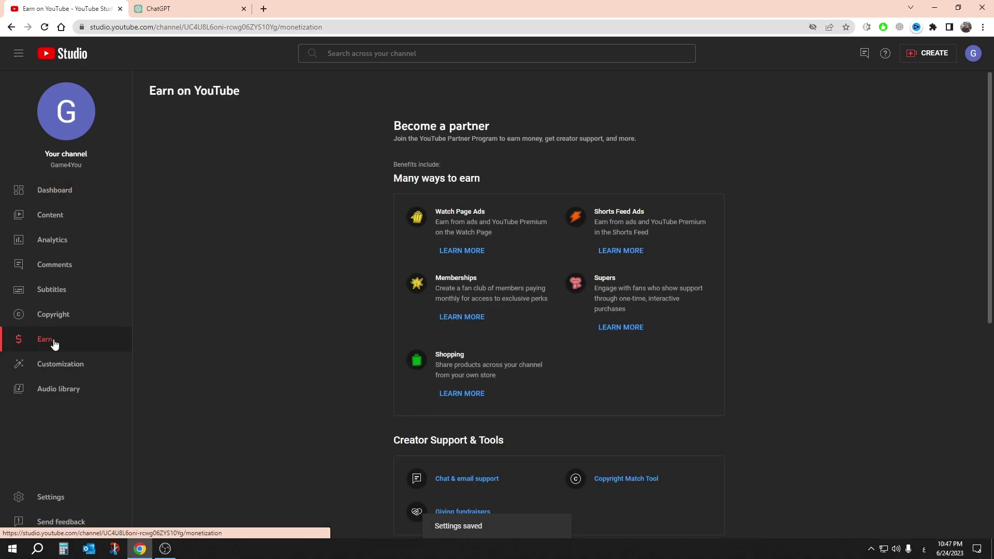
Examine the Partner Program joining requirements on the Earn page, including subscribers, public watch hours, public Shorts views and the basics
{"action": "scroll", "coordinate": [208, 325], "scroll_direction": "down", "scroll_amount": 6}
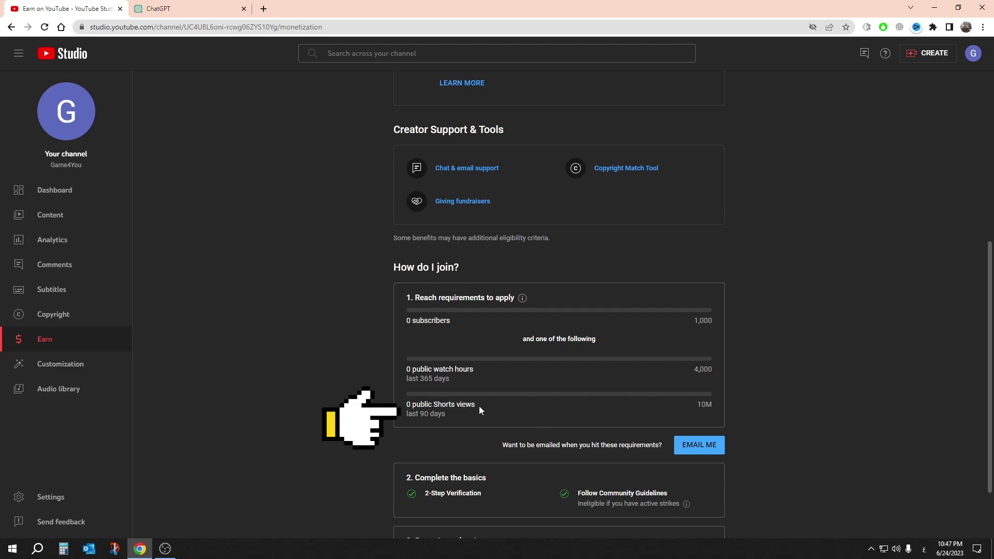
{"action": "left_click_drag", "start_coordinate": [407, 405], "coordinate": [426, 404]}
{"action": "left_click", "coordinate": [425, 405]}
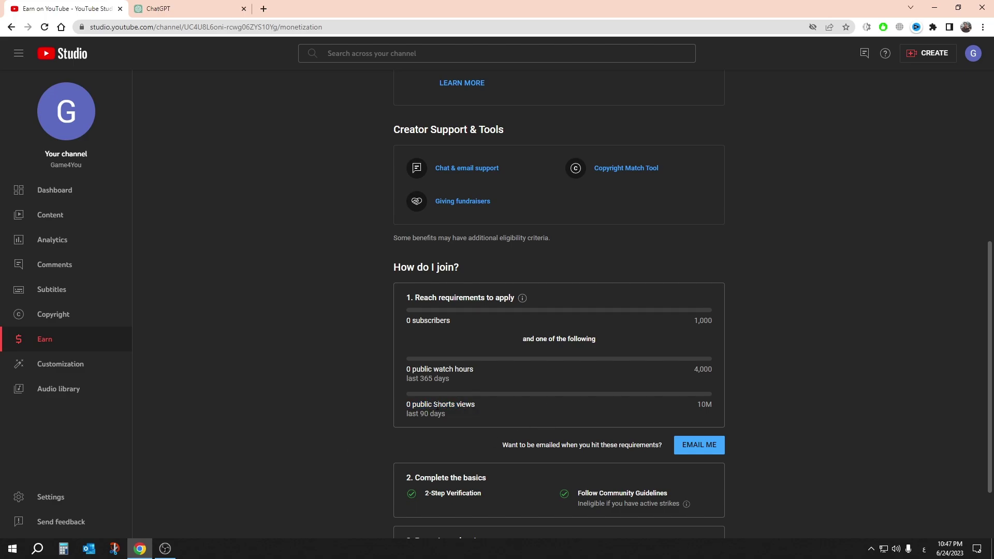
{"action": "scroll", "coordinate": [437, 406], "scroll_direction": "down", "scroll_amount": 2}
{"action": "scroll", "coordinate": [437, 406], "scroll_direction": "up", "scroll_amount": 2}
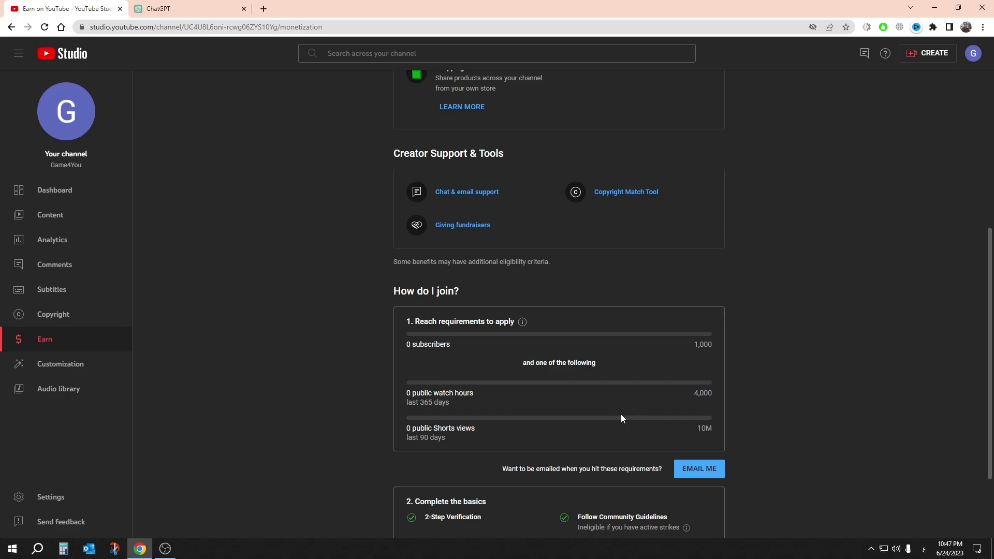
{"action": "scroll", "coordinate": [622, 418], "scroll_direction": "down", "scroll_amount": 2}
{"action": "scroll", "coordinate": [622, 418], "scroll_direction": "up", "scroll_amount": 2}
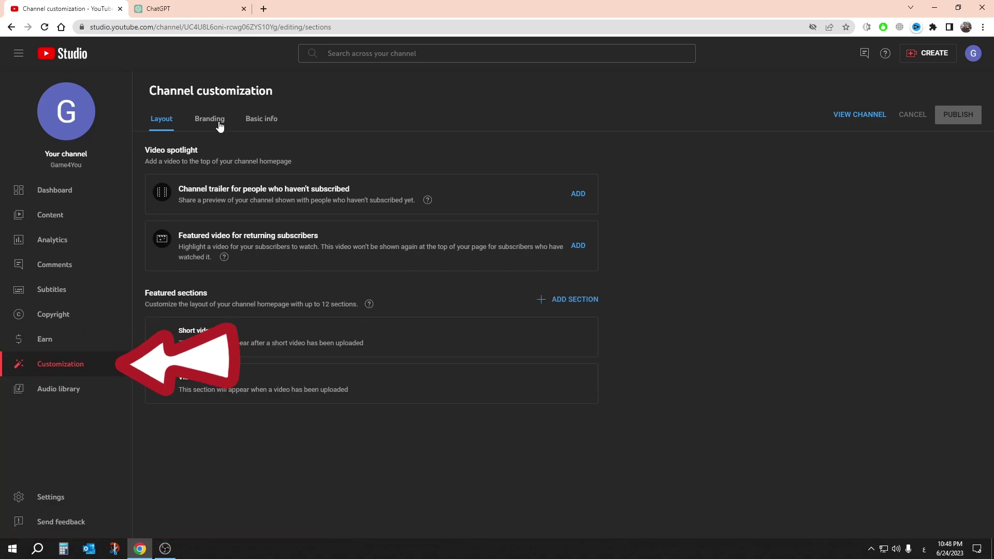
{"action": "left_click", "coordinate": [254, 120]}
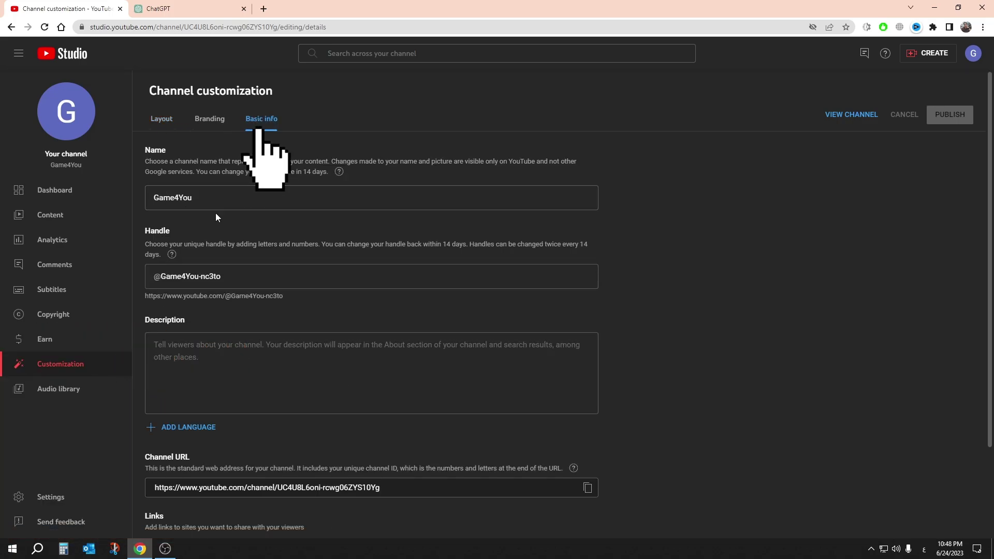
{"action": "left_click_drag", "start_coordinate": [236, 279], "coordinate": [203, 279]}
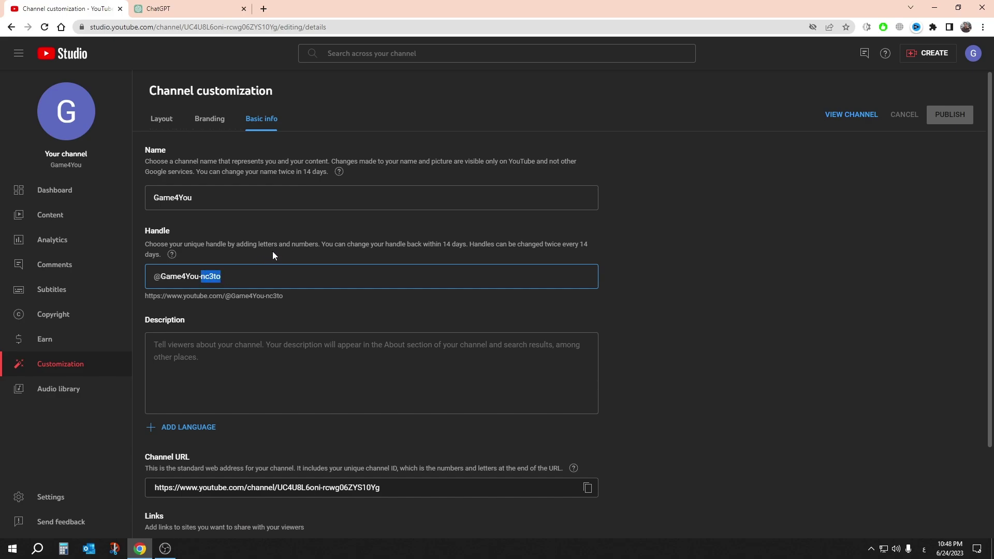
{"action": "key", "text": "BackSpace"}
{"action": "key", "text": "BackSpace"}
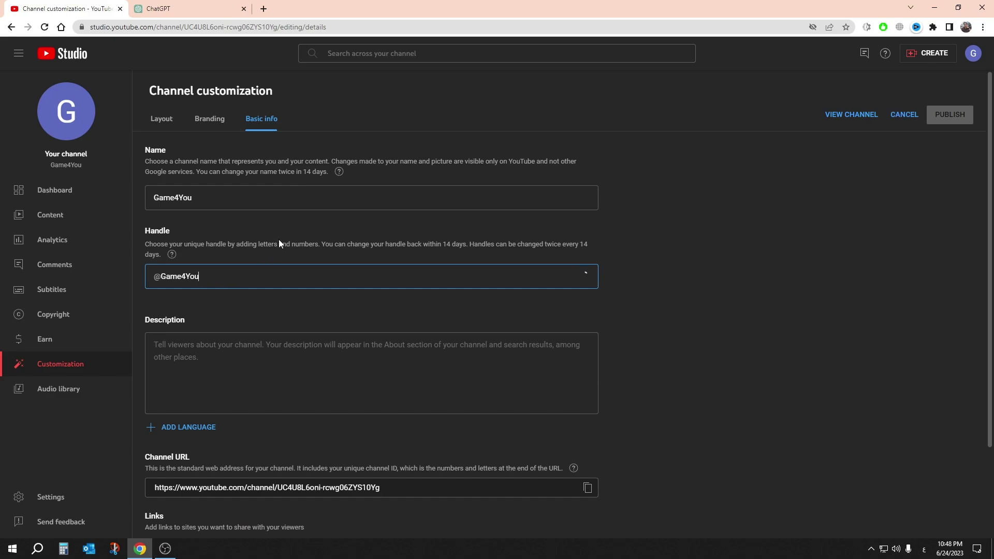
{"action": "left_click", "coordinate": [253, 310]}
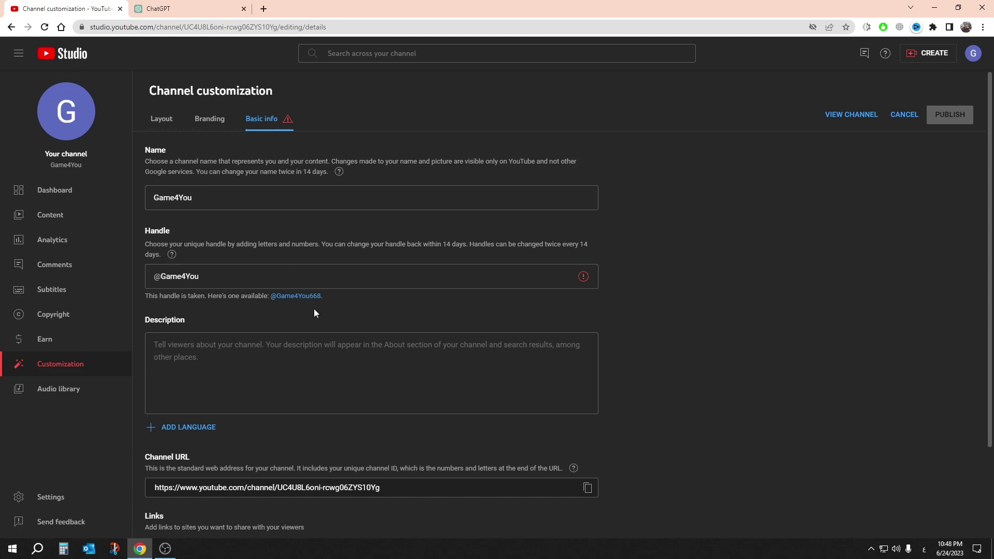
{"action": "type", "text": "92"}
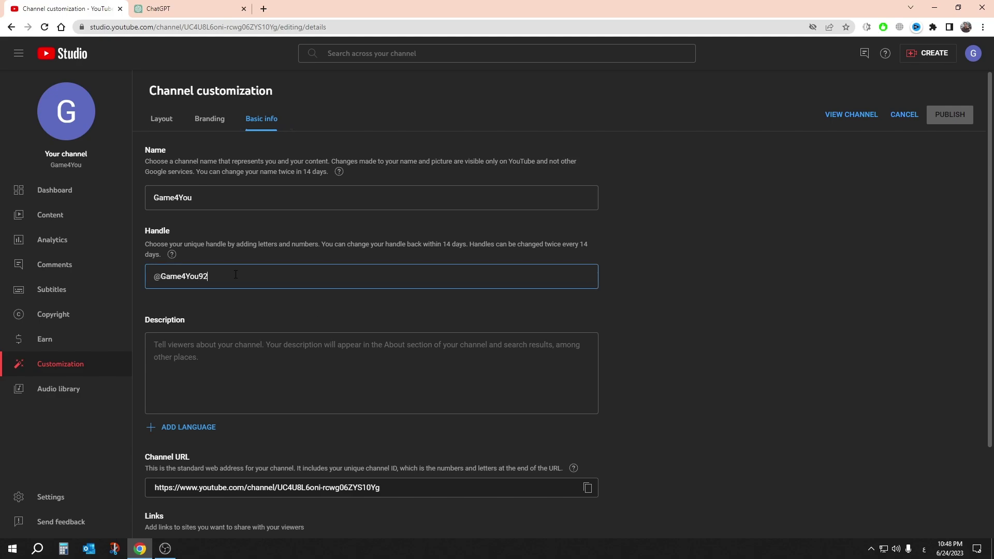
{"action": "left_click", "coordinate": [232, 300]}
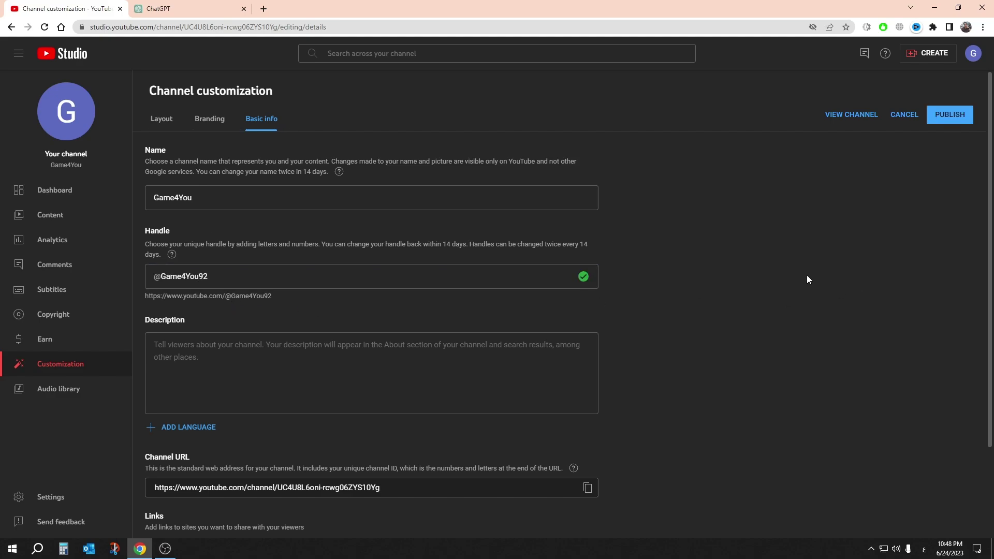
Switch to ChatGPT and send the prompt "اريدك ان تكتي لي وصف لقناه اليوتيوب خاصتي حيث ان اسم قناتي game4uou"
{"action": "left_click", "coordinate": [209, 352]}
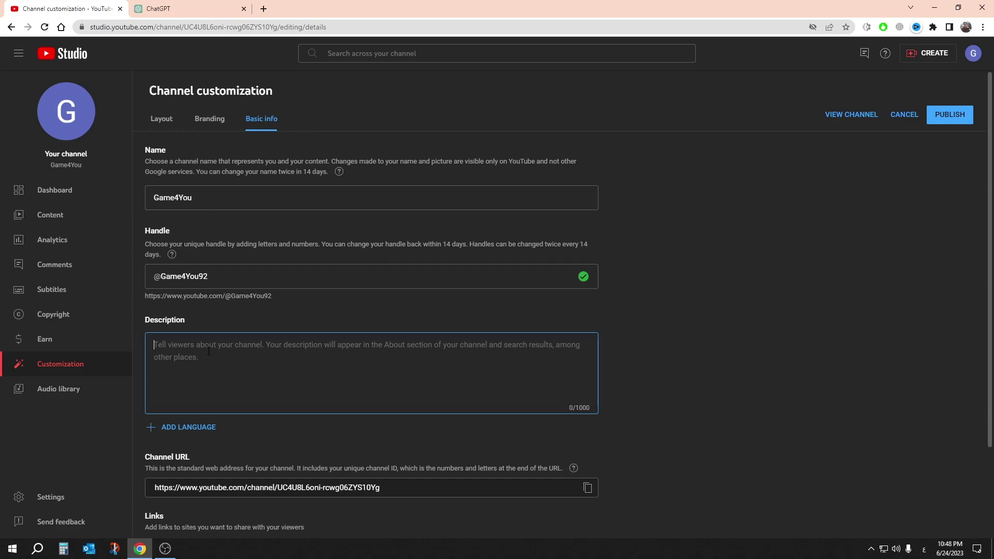
{"action": "scroll", "coordinate": [296, 342], "scroll_direction": "down", "scroll_amount": 2}
{"action": "scroll", "coordinate": [295, 340], "scroll_direction": "up", "scroll_amount": 2}
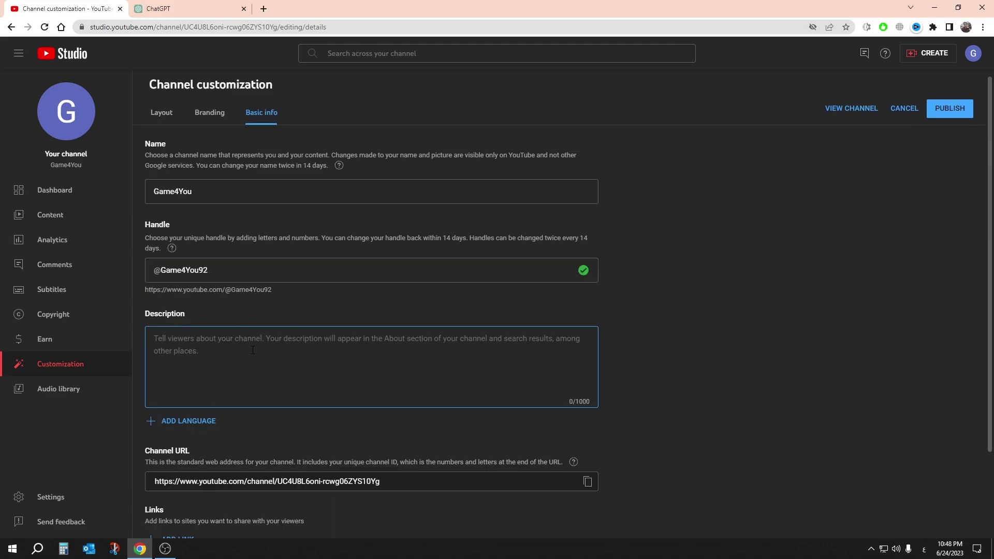
{"action": "left_click", "coordinate": [173, 7]}
{"action": "left_click", "coordinate": [444, 497]}
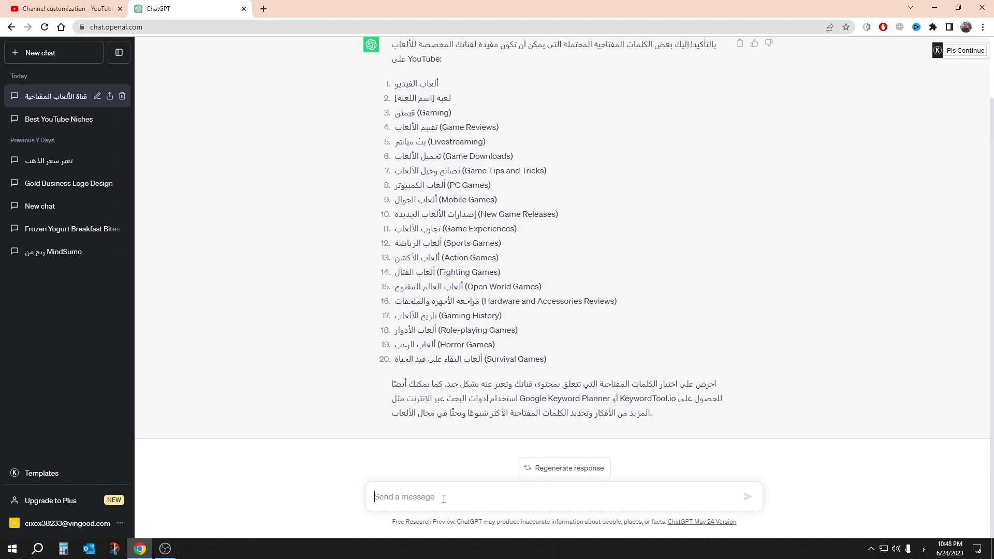
{"action": "type", "text": "اري"}
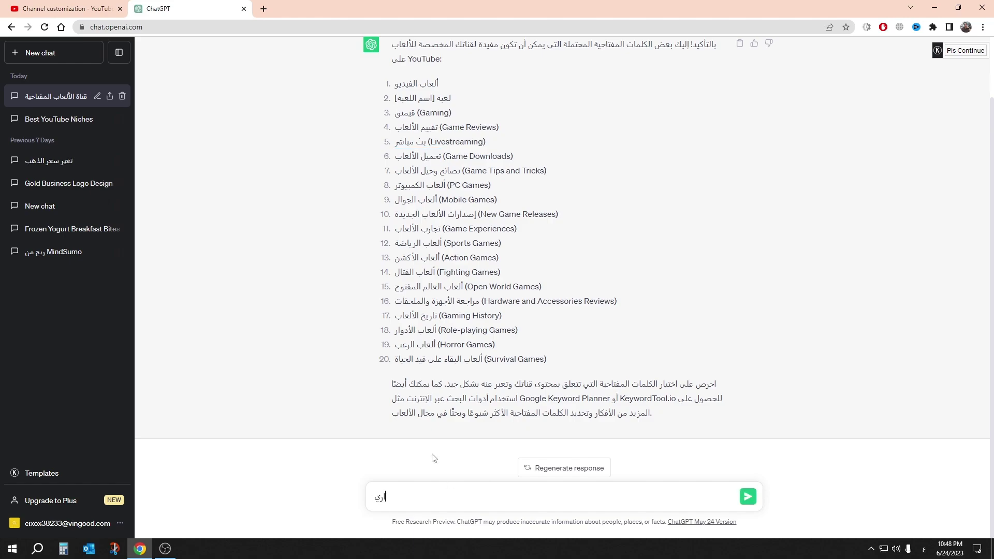
{"action": "type", "text": "دك ان تكتي لي وصف لقناه اليوتيوب"}
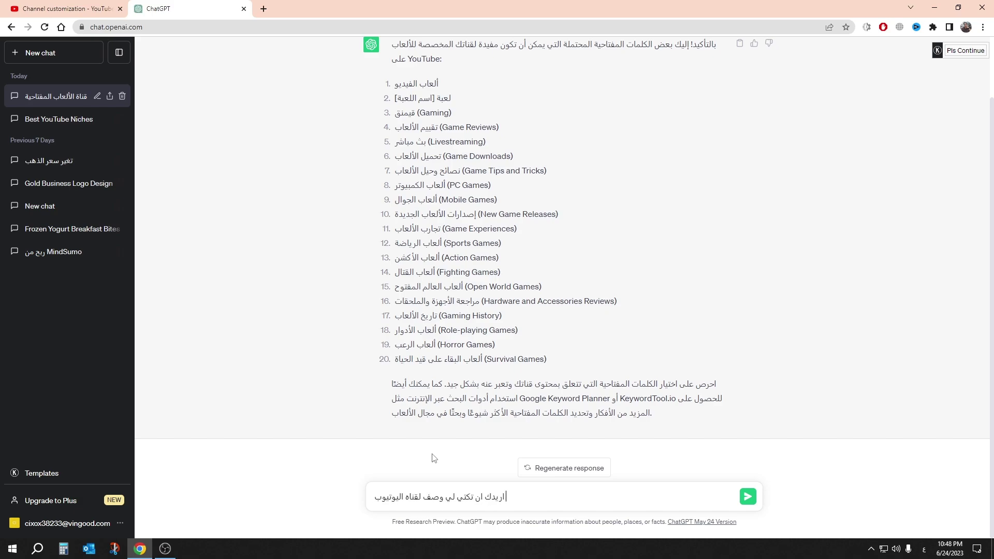
{"action": "type", "text": " خاصتي"}
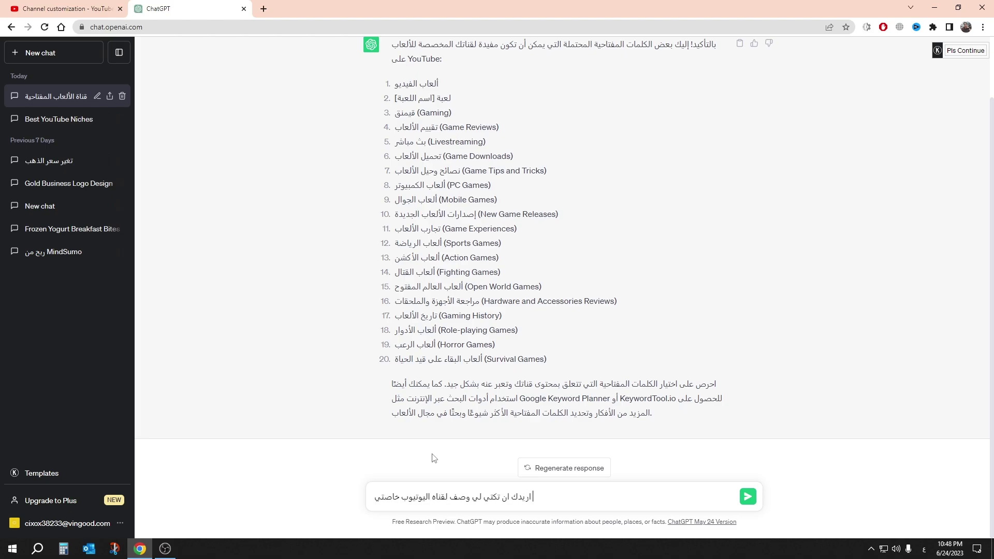
{"action": "type", "text": " حيث ان اسم"}
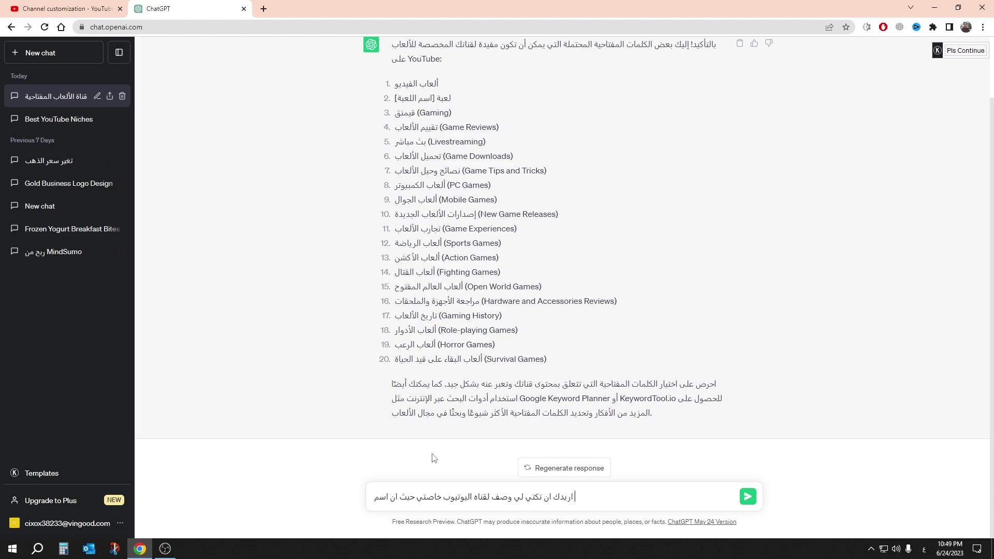
{"action": "type", "text": " قناتي"}
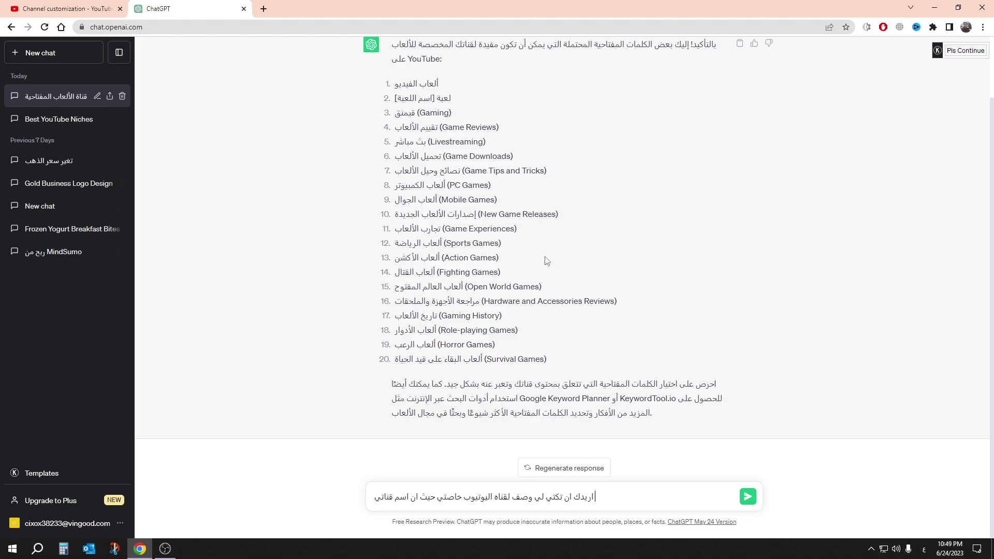
{"action": "key", "text": "alt+shift"}
{"action": "type", "text": "game4uou"}
{"action": "key", "text": "Return"}
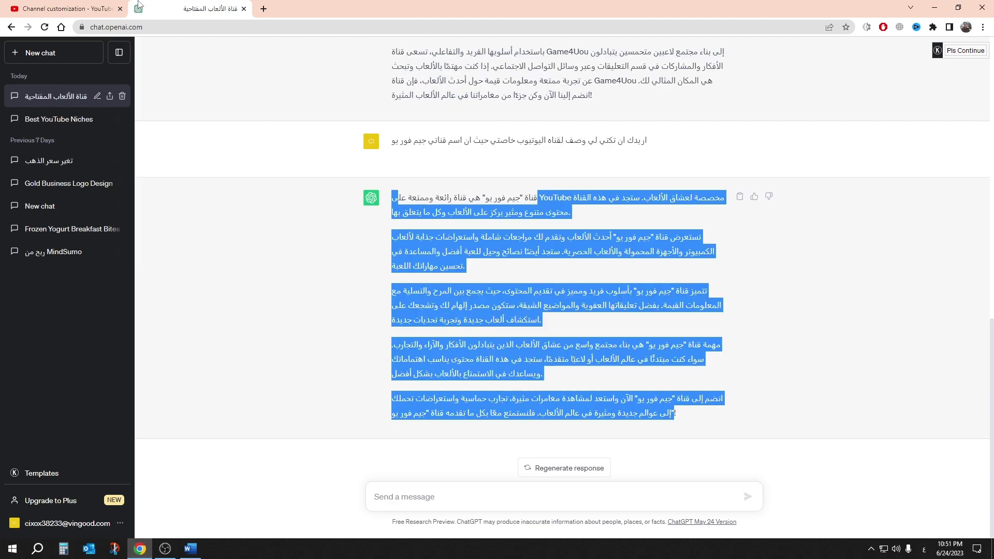
Switch back to YouTube Studio and paste the Arabic text generated by ChatGPT as the channel description
{"action": "left_click", "coordinate": [89, 6]}
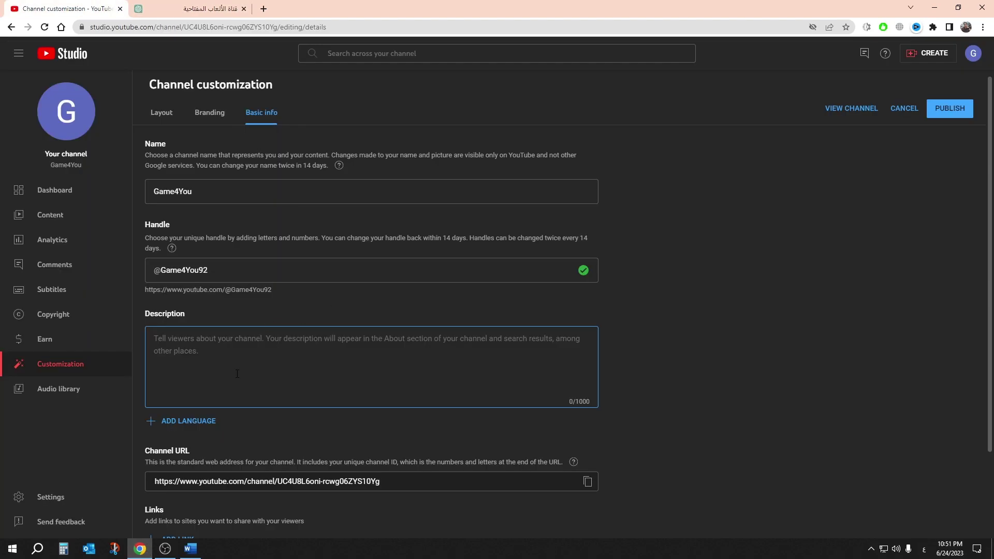
{"action": "right_click", "coordinate": [219, 358]}
{"action": "left_click", "coordinate": [252, 234]}
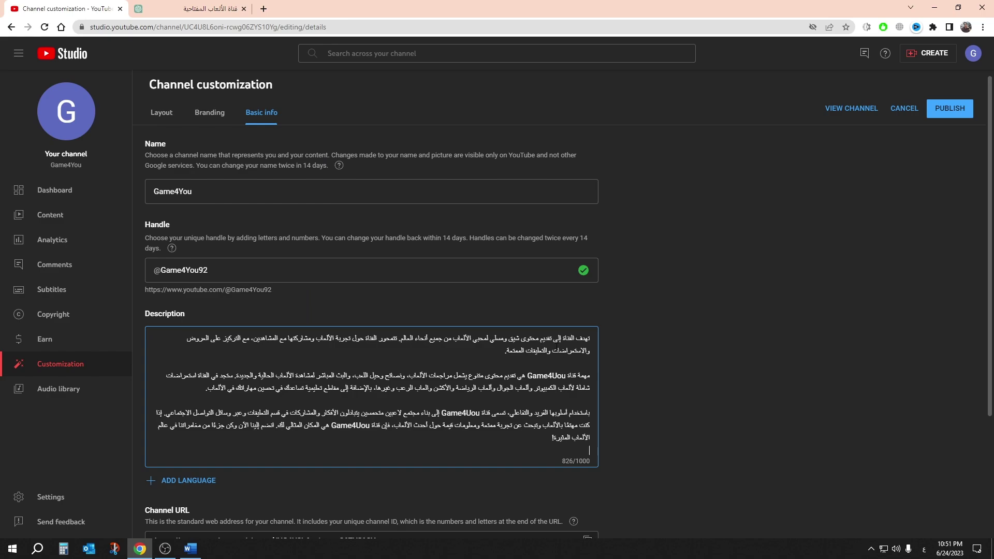
{"action": "left_click", "coordinate": [215, 192]}
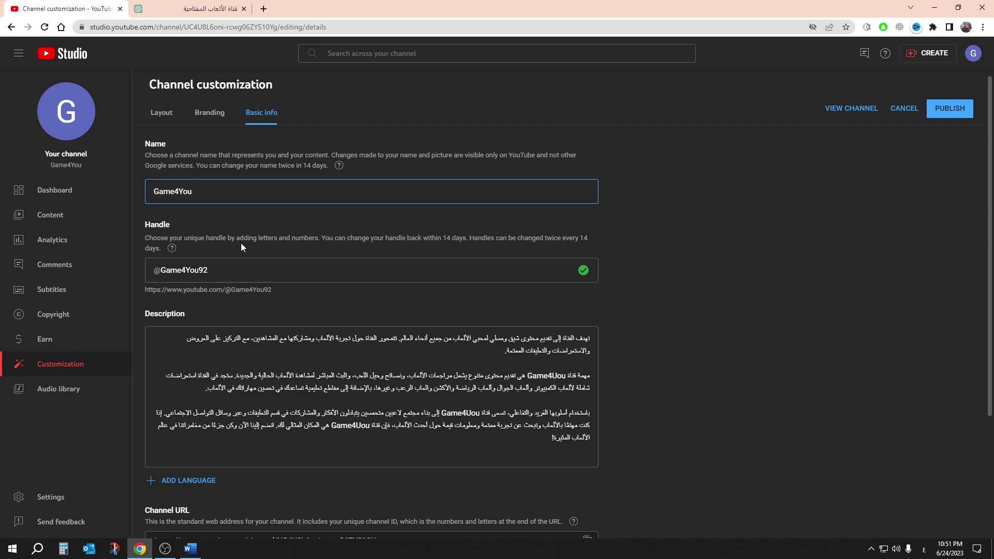
Copy the channel URL from the basic info and open the channel's branding settings
{"action": "scroll", "coordinate": [241, 247], "scroll_direction": "down", "scroll_amount": 3}
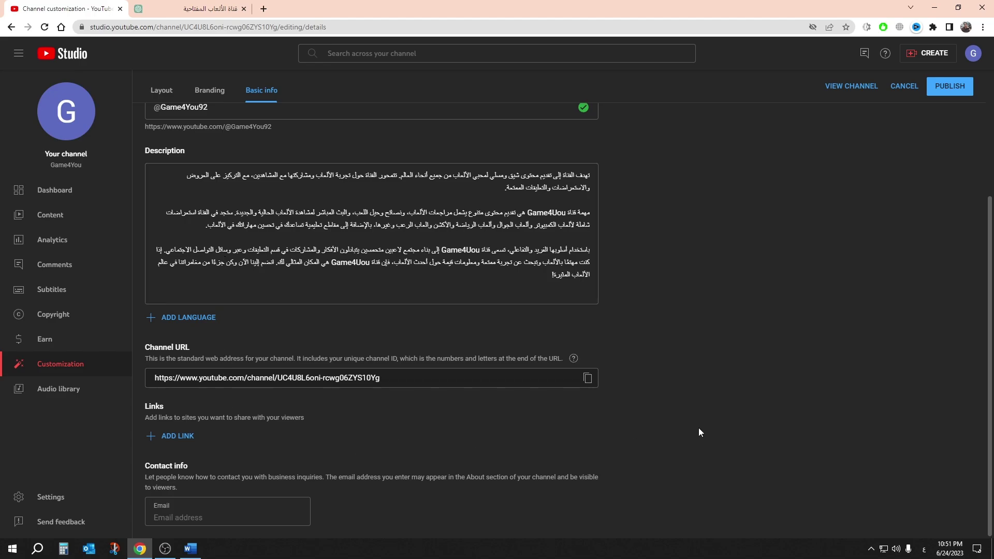
{"action": "left_click", "coordinate": [587, 378]}
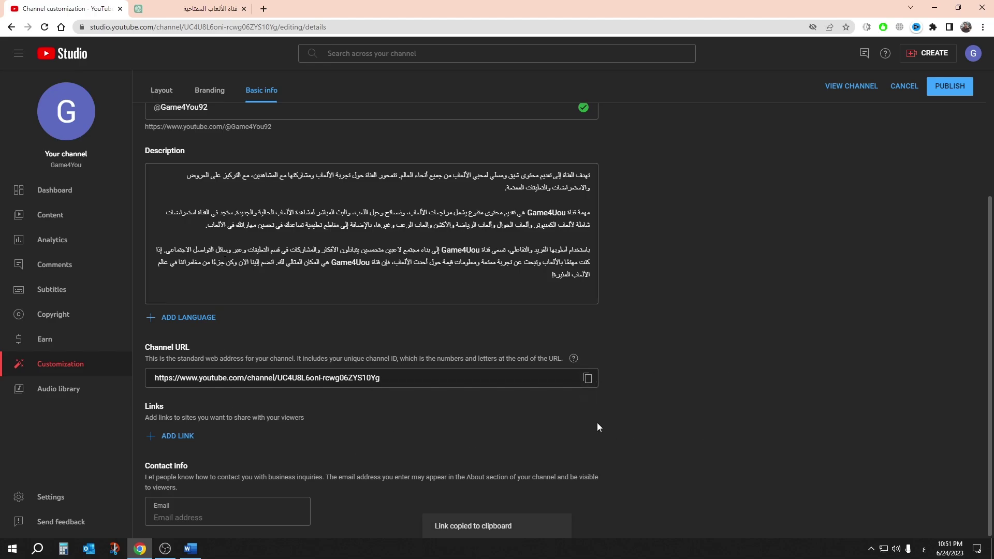
{"action": "scroll", "coordinate": [596, 425], "scroll_direction": "up", "scroll_amount": 3}
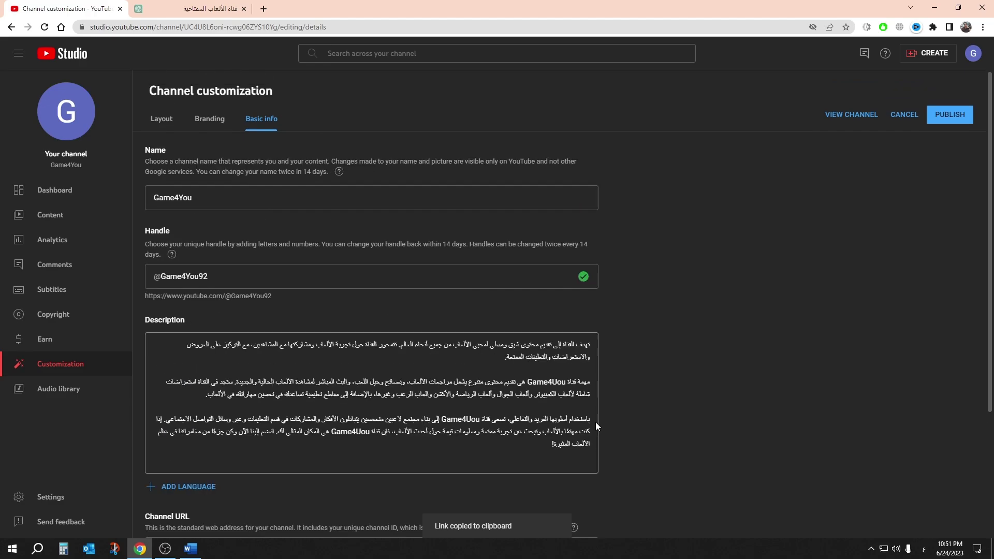
{"action": "left_click", "coordinate": [221, 124]}
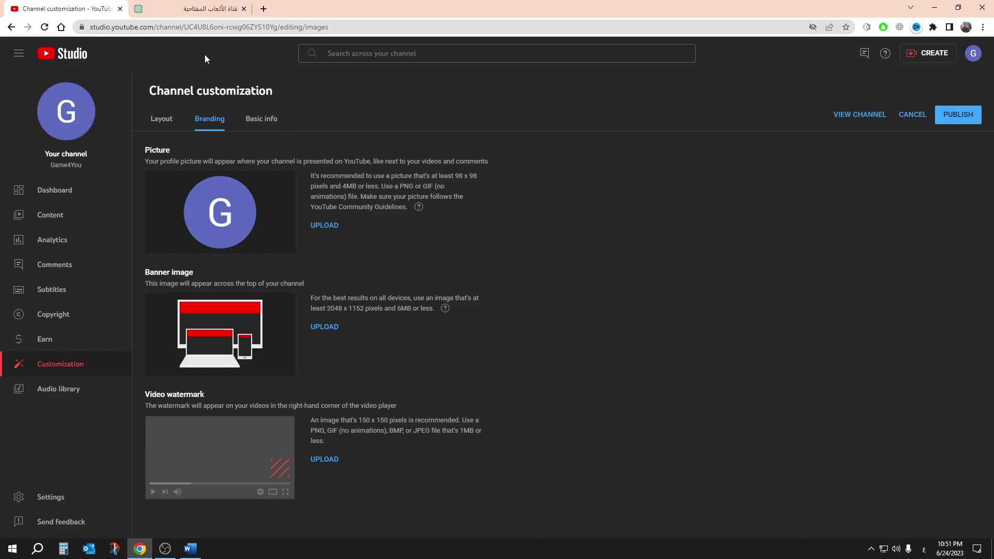
Switch to the ChatGPT page and load canva.com in its place
{"action": "left_click", "coordinate": [202, 9]}
{"action": "left_click", "coordinate": [148, 28]}
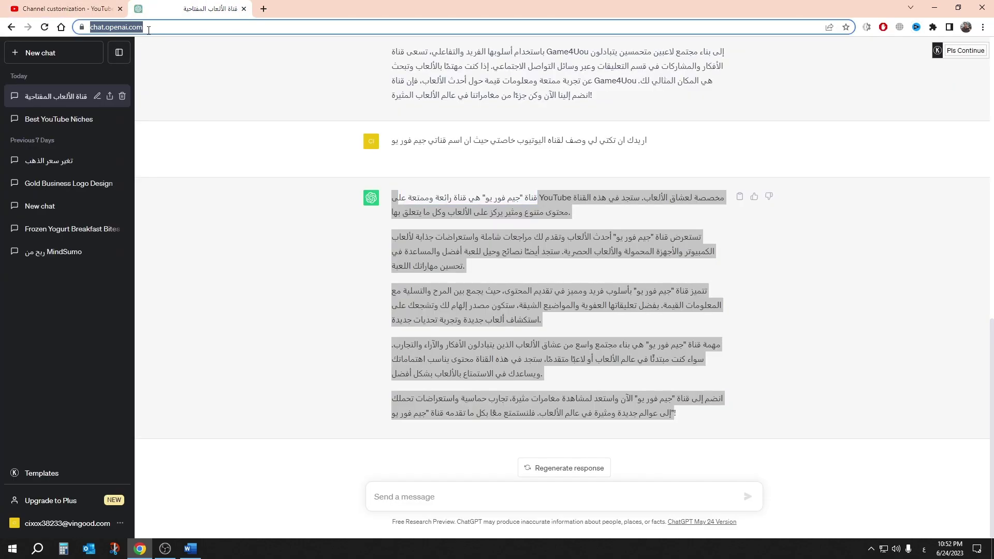
{"action": "type", "text": "ؤ"}
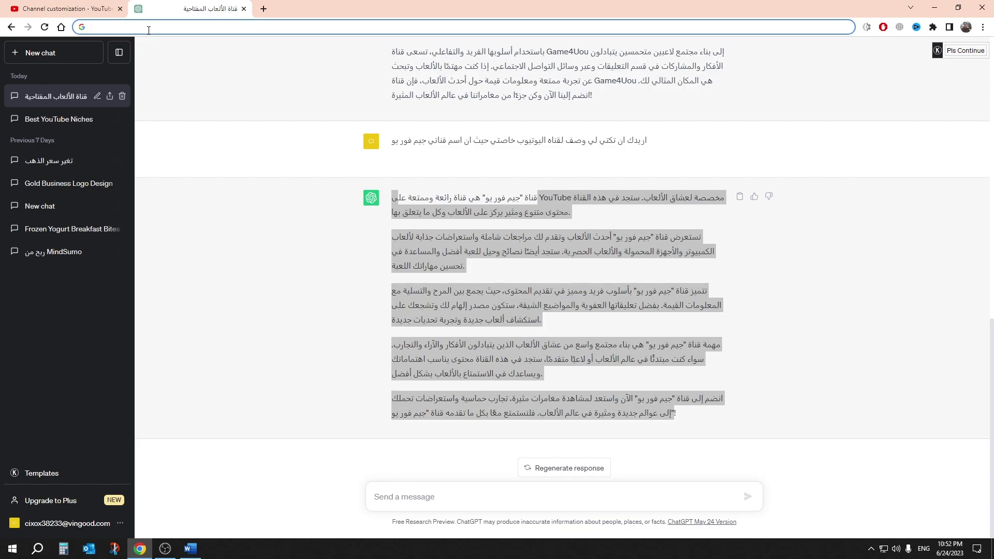
{"action": "type", "text": "canva"}
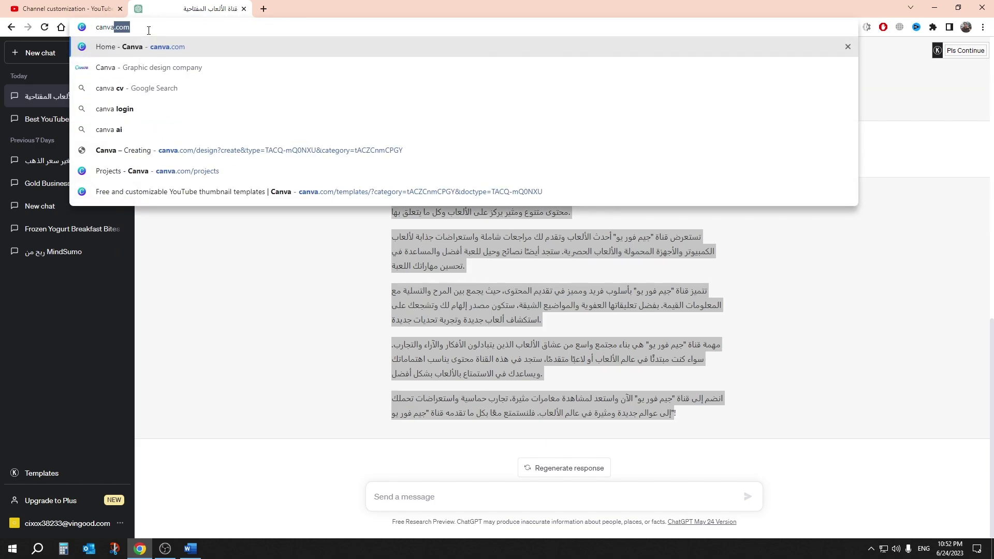
{"action": "key", "text": "Return"}
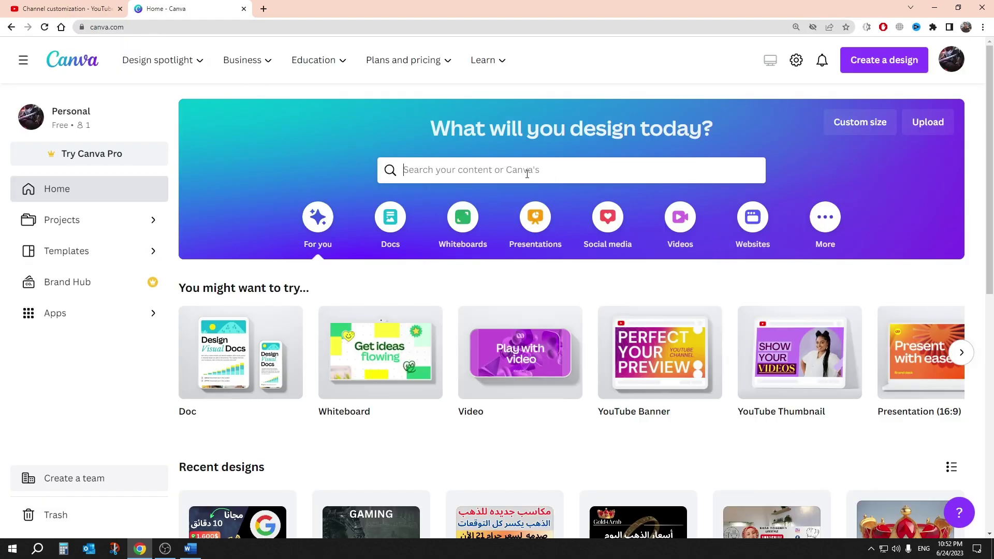
Search Canva's templates for "youtube logo" and browse the logo designs
{"action": "left_click", "coordinate": [527, 174]}
{"action": "type", "text": "yout"}
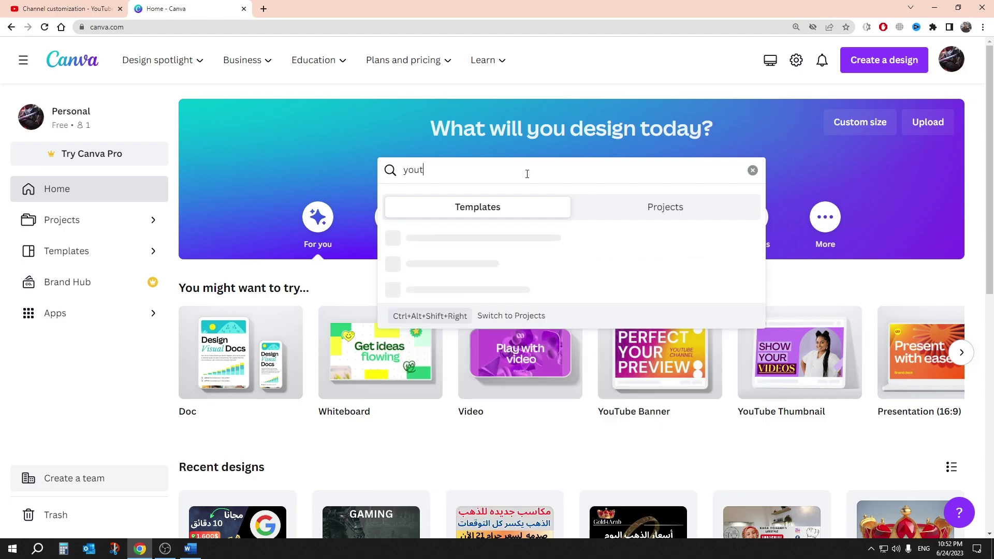
{"action": "type", "text": "ube logo"}
{"action": "key", "text": "Return"}
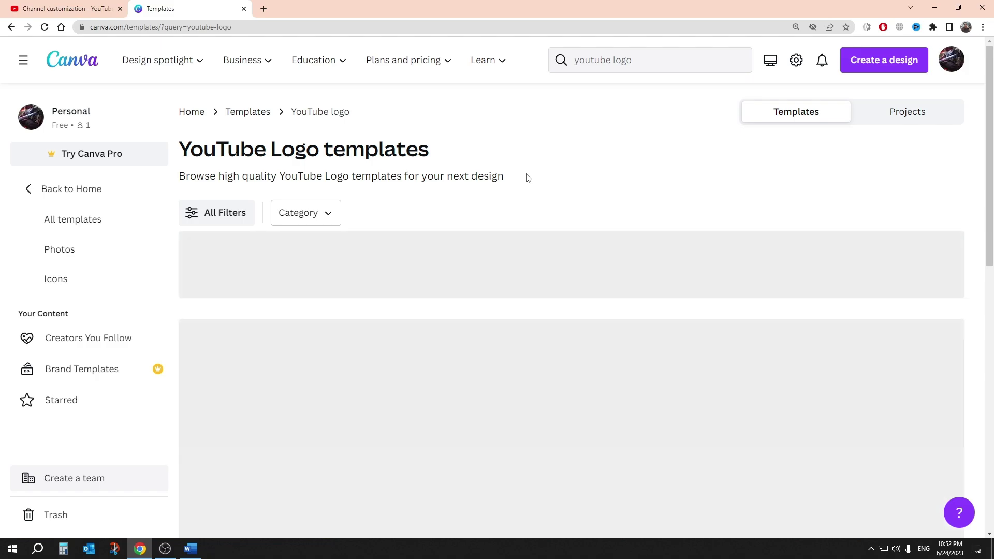
{"action": "scroll", "coordinate": [527, 179], "scroll_direction": "down", "scroll_amount": 2}
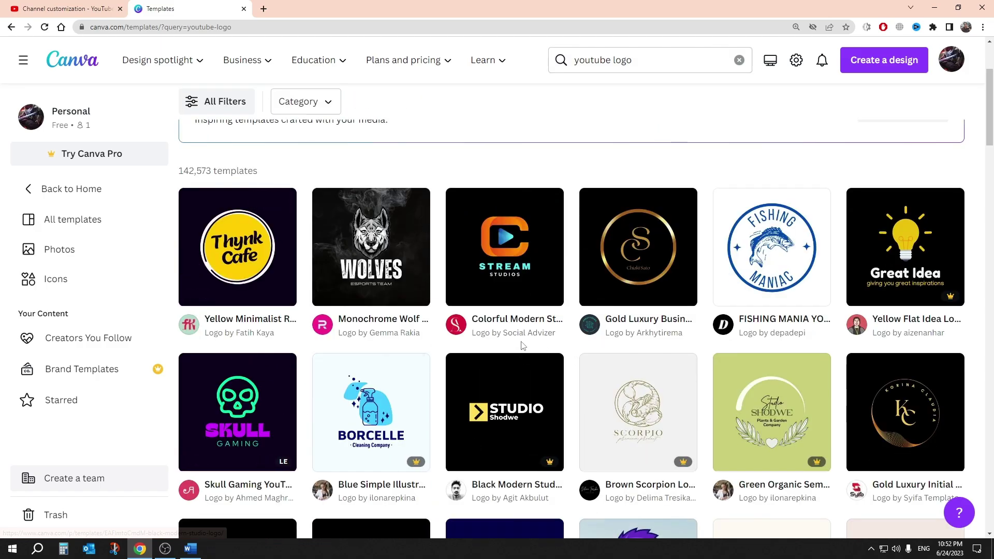
{"action": "scroll", "coordinate": [518, 346], "scroll_direction": "down", "scroll_amount": 5}
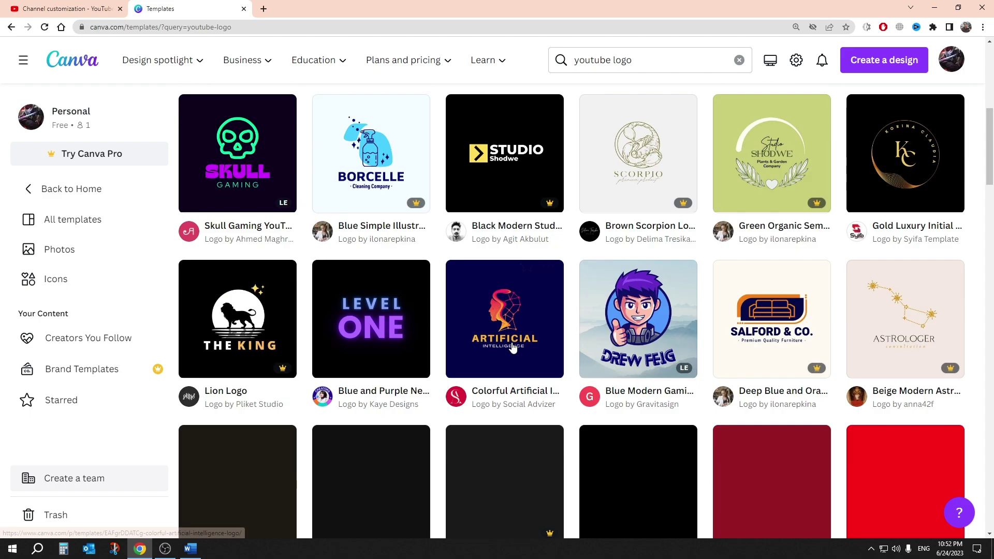
{"action": "scroll", "coordinate": [513, 348], "scroll_direction": "up", "scroll_amount": 3}
{"action": "scroll", "coordinate": [513, 348], "scroll_direction": "up", "scroll_amount": 3}
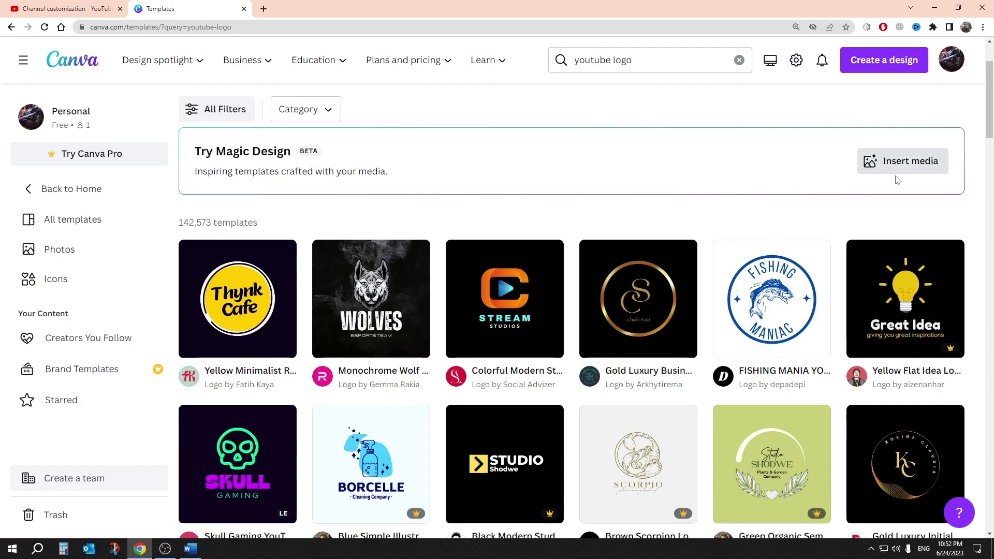
Customize the Yellow Minimalist Round Shaped Cafe Logo template and replace its text with "Game4" and "You" on two lines
{"action": "left_click", "coordinate": [247, 310]}
{"action": "left_click", "coordinate": [761, 196]}
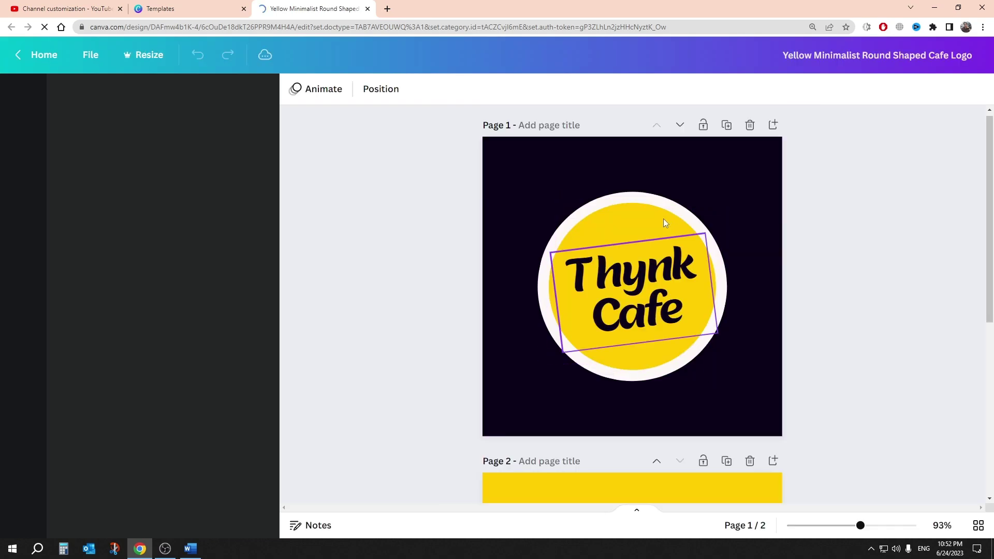
{"action": "left_click", "coordinate": [624, 236]}
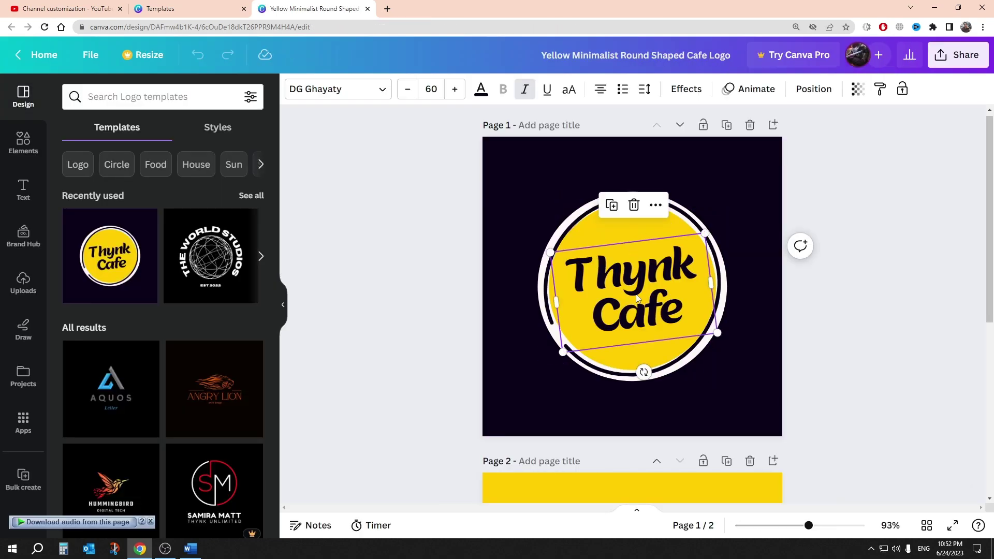
{"action": "double_click", "coordinate": [626, 231]}
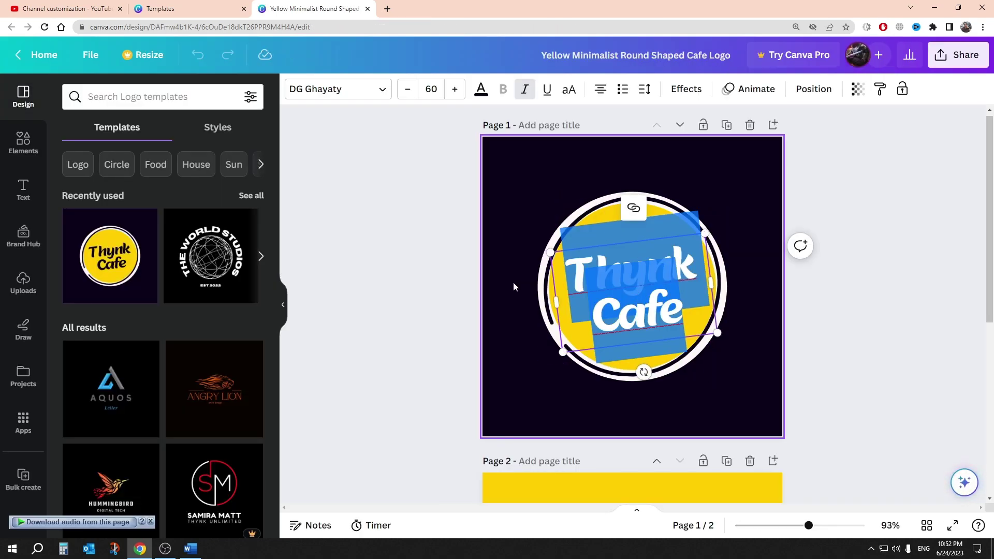
{"action": "type", "text": "Gam"}
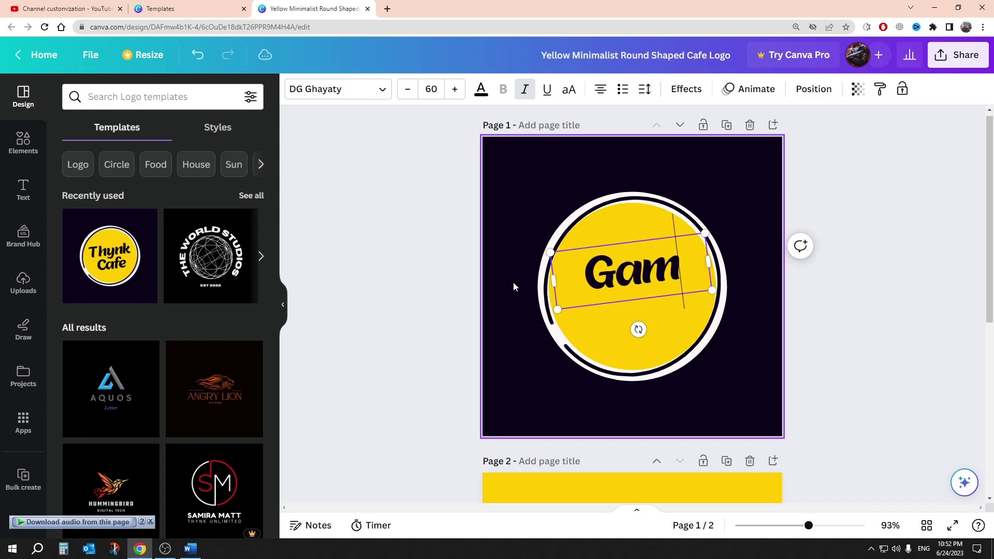
{"action": "type", "text": "e4"}
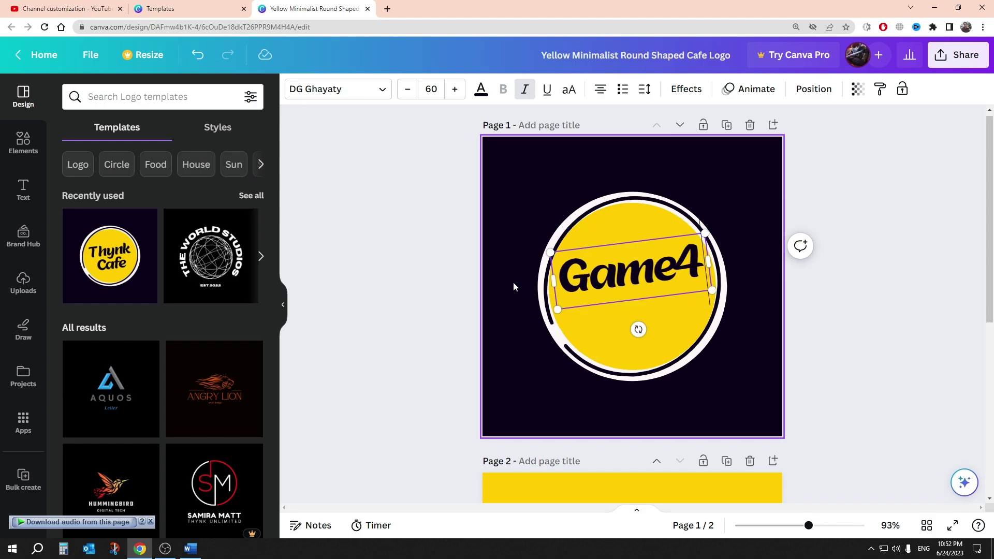
{"action": "key", "text": "Return"}
{"action": "type", "text": "you"}
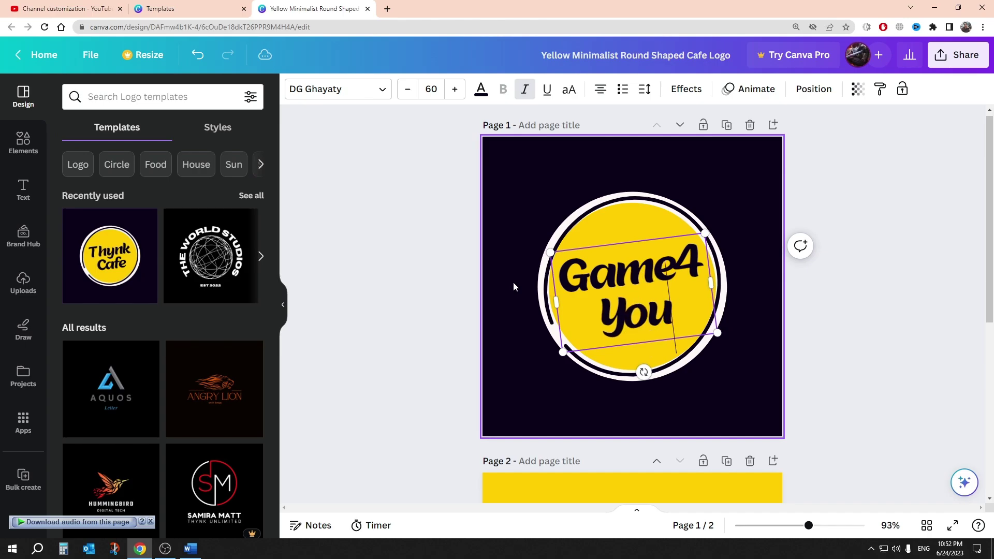
{"action": "left_click", "coordinate": [438, 337]}
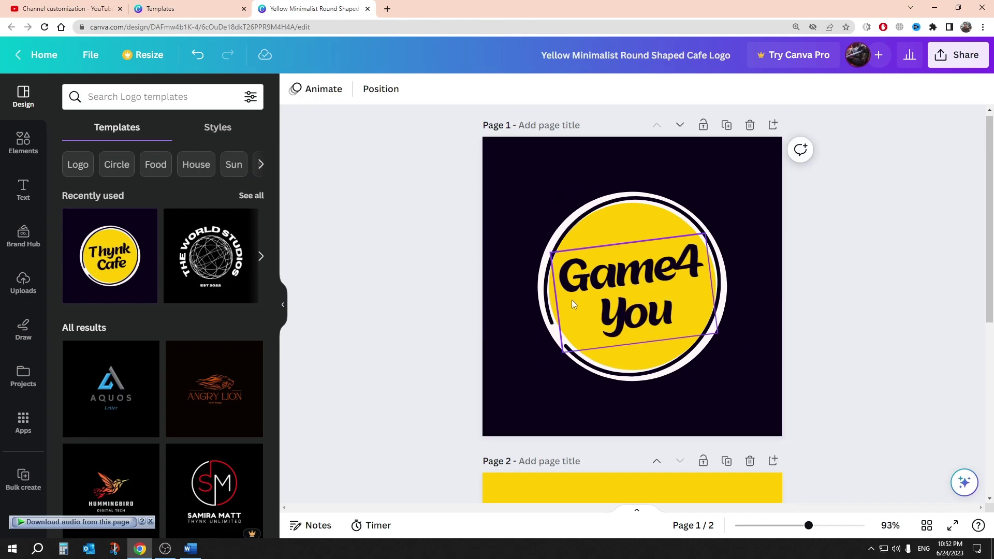
Try several gradients on the logo's yellow inner circle and fill it with the light green-to-blue one
{"action": "left_click", "coordinate": [597, 265]}
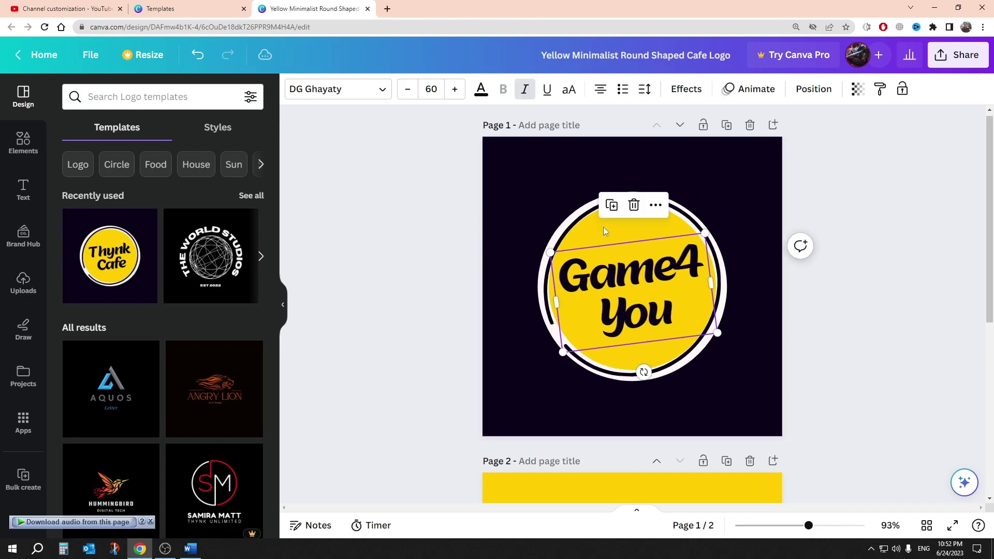
{"action": "left_click", "coordinate": [623, 217]}
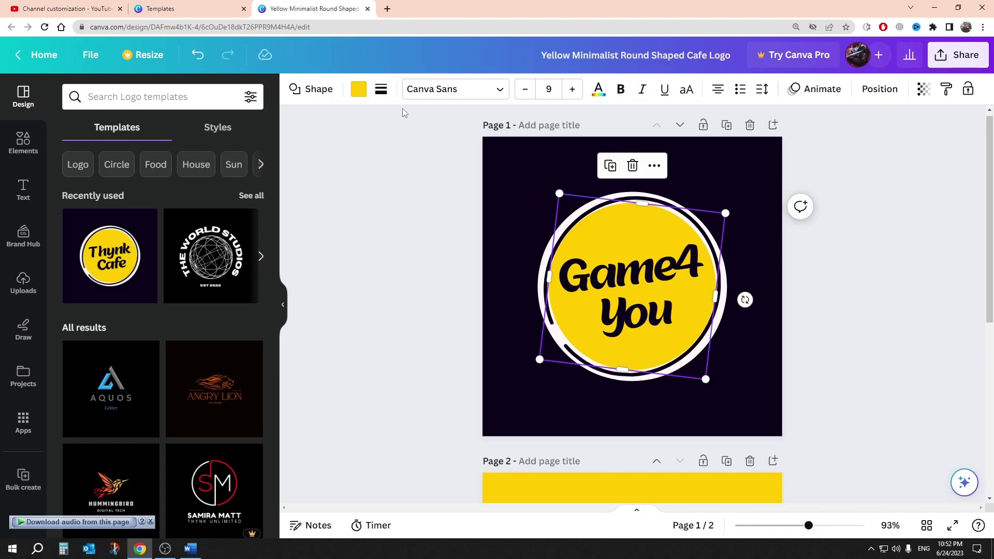
{"action": "left_click", "coordinate": [359, 89]}
{"action": "left_click", "coordinate": [215, 483]}
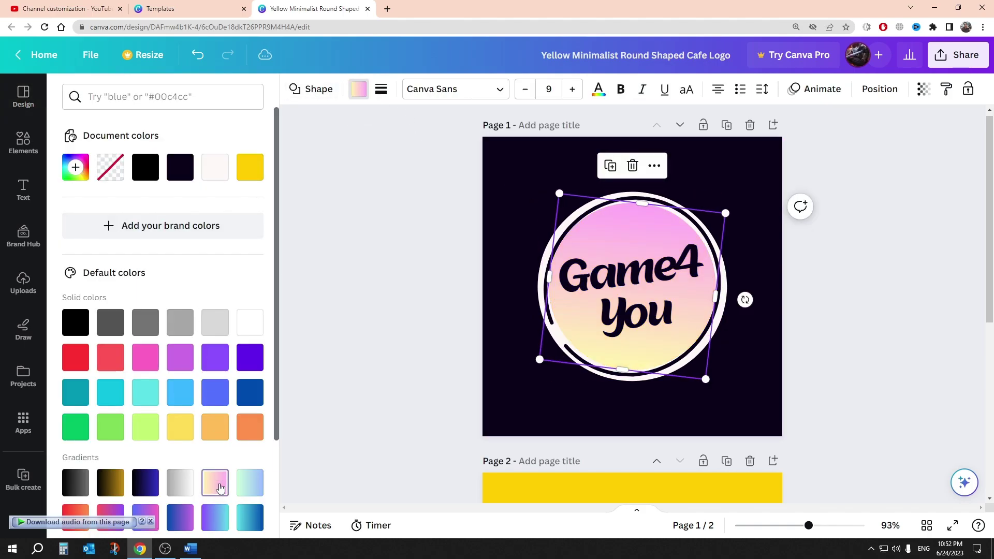
{"action": "scroll", "coordinate": [266, 406], "scroll_direction": "down", "scroll_amount": 3}
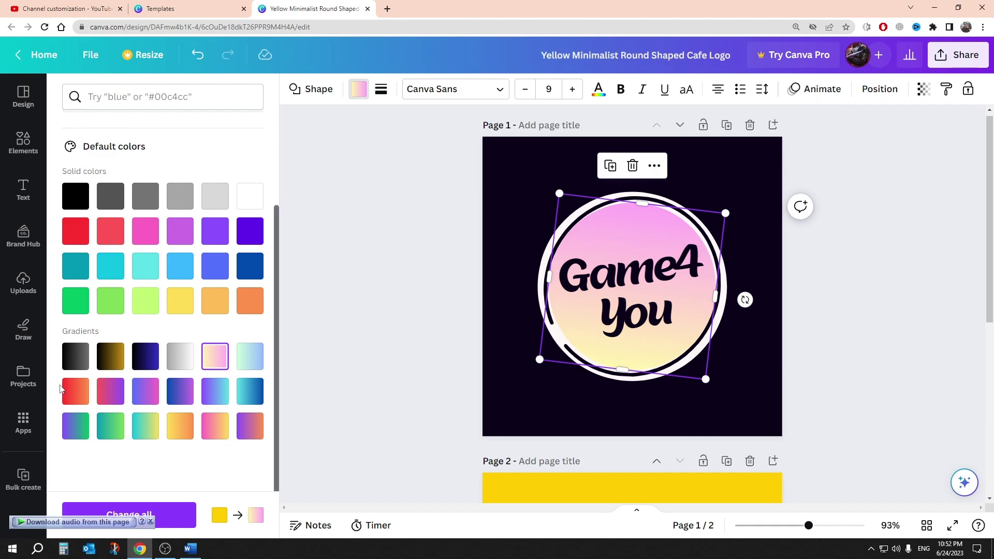
{"action": "left_click", "coordinate": [78, 397]}
{"action": "left_click", "coordinate": [104, 401]}
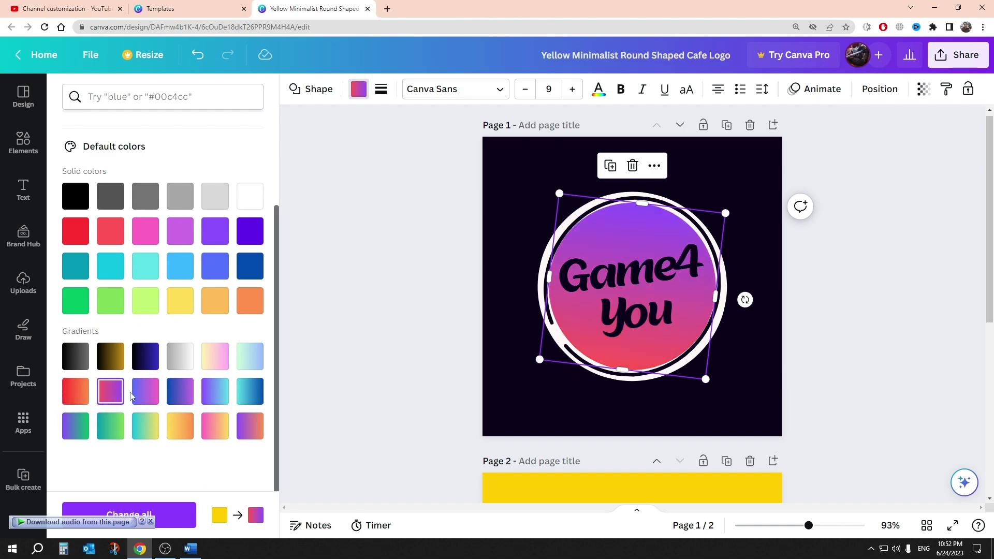
{"action": "left_click", "coordinate": [181, 352]}
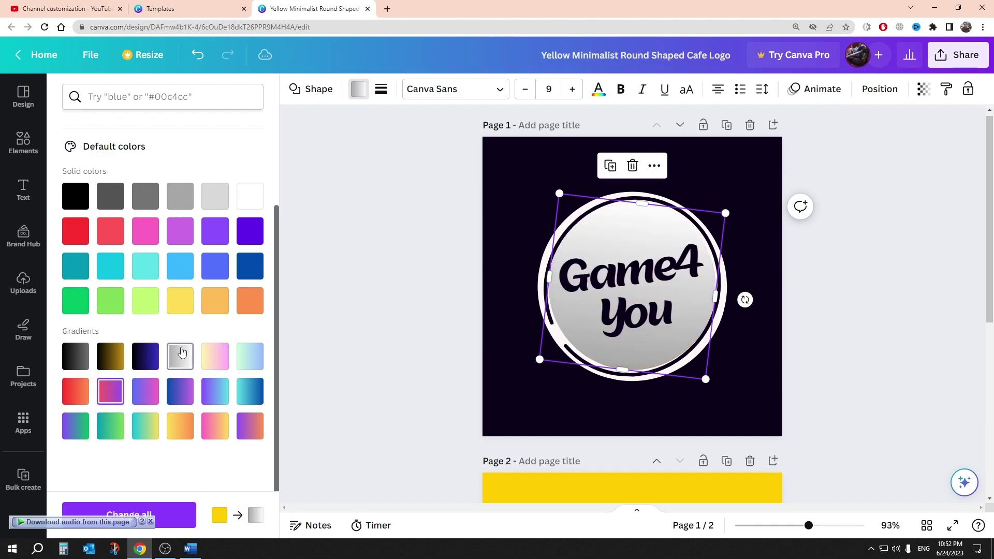
{"action": "left_click", "coordinate": [220, 367]}
{"action": "left_click", "coordinate": [248, 358]}
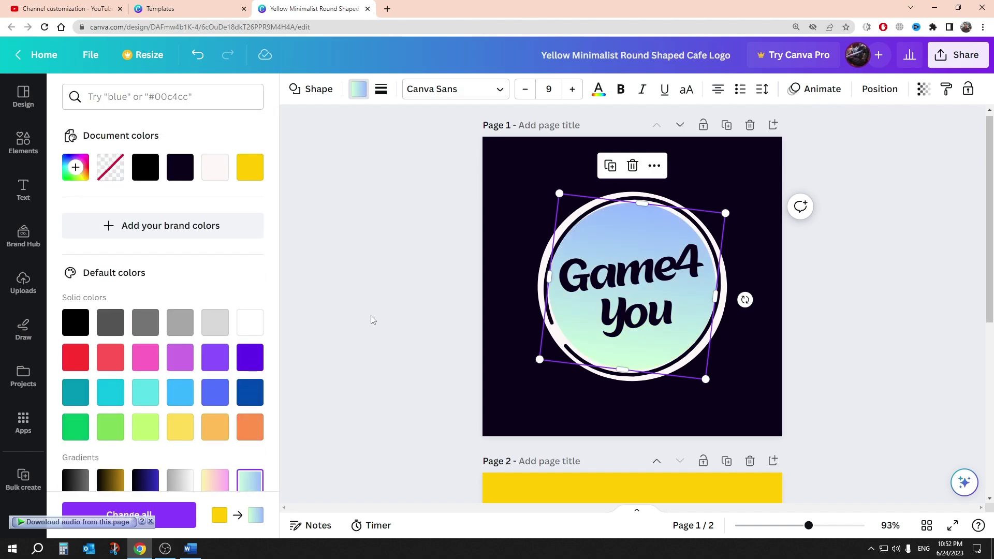
Search the design elements for "gaming"
{"action": "left_click", "coordinate": [21, 142]}
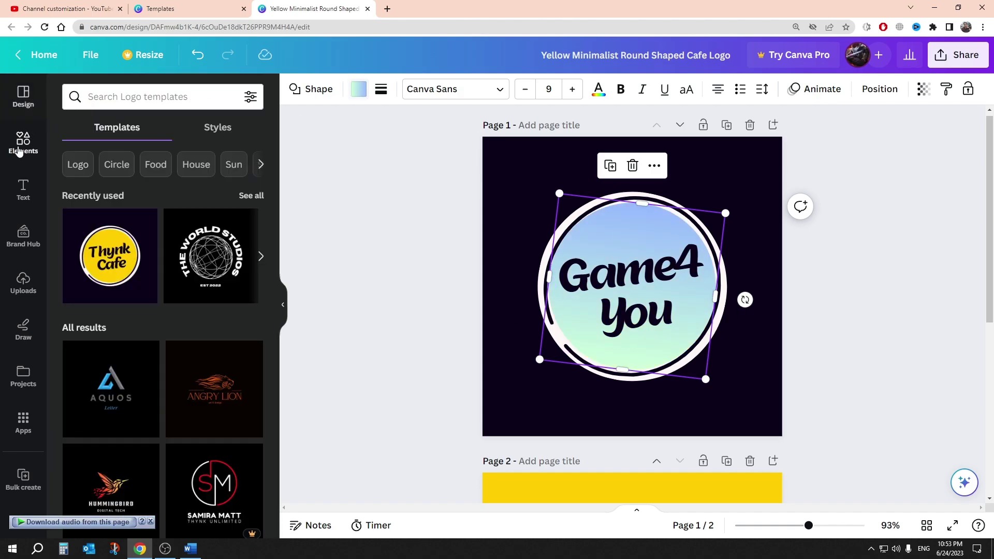
{"action": "left_click", "coordinate": [439, 306]}
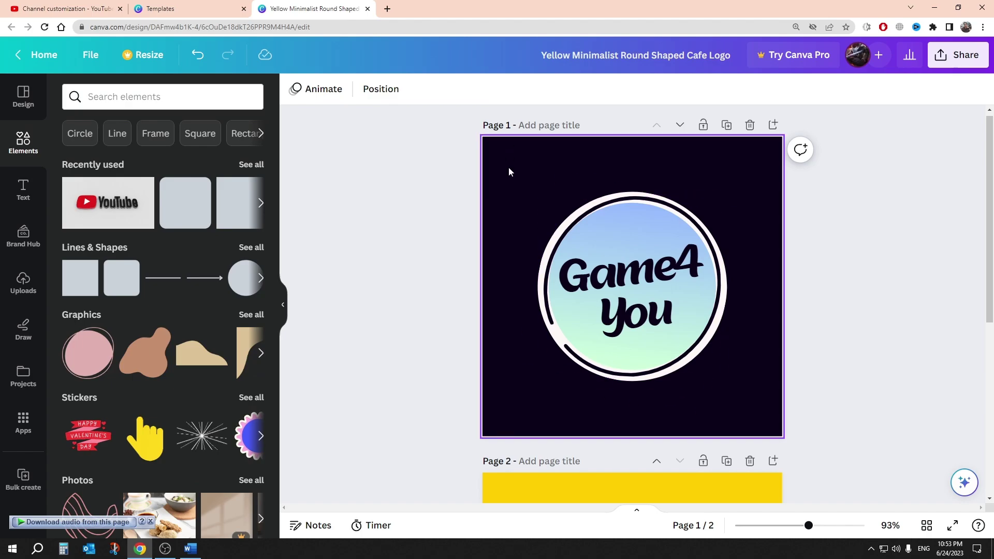
{"action": "left_click", "coordinate": [108, 101]}
{"action": "type", "text": "gam"}
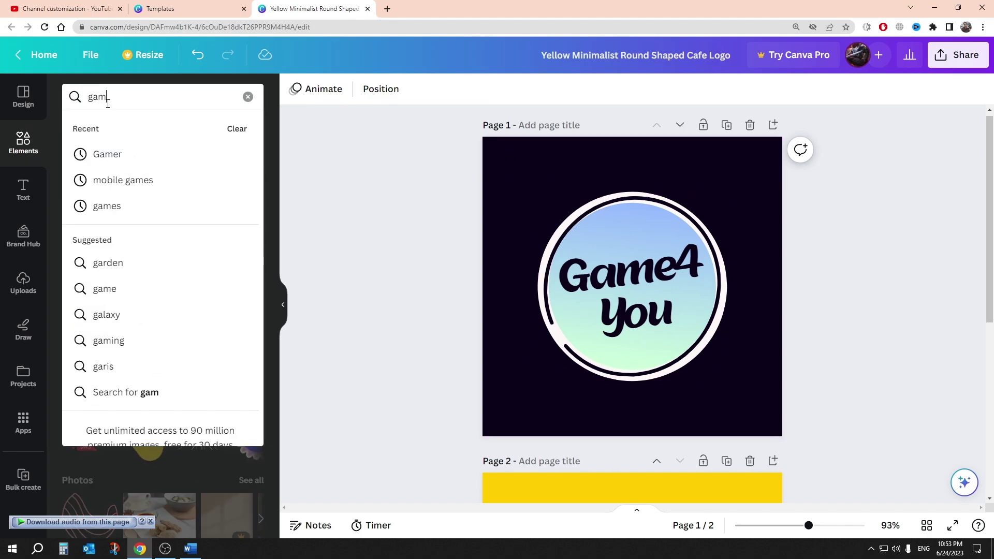
{"action": "type", "text": "ing"}
{"action": "key", "text": "Return"}
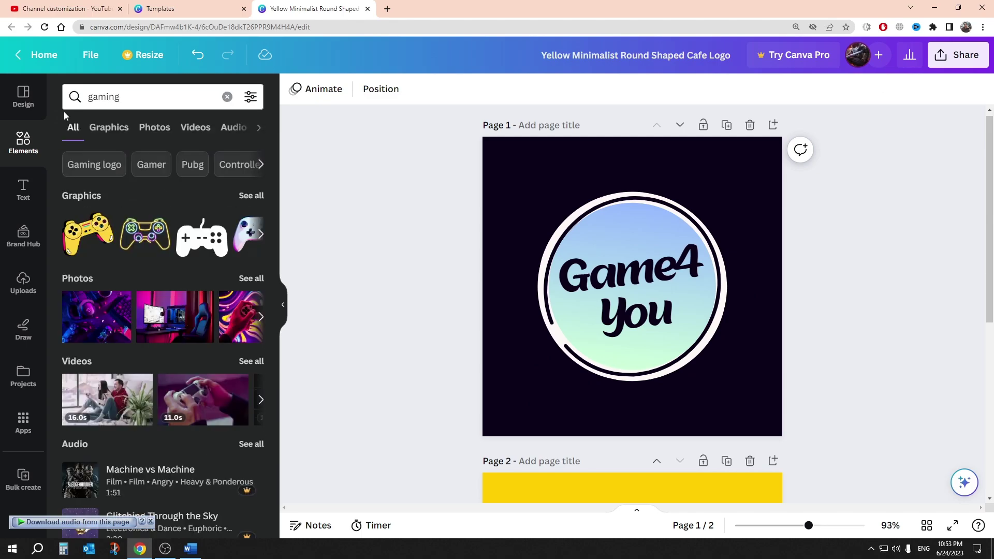
Add the neon game controller graphic to page 1, shrink it and place it in the design's lower-left corner
{"action": "left_click", "coordinate": [132, 238]}
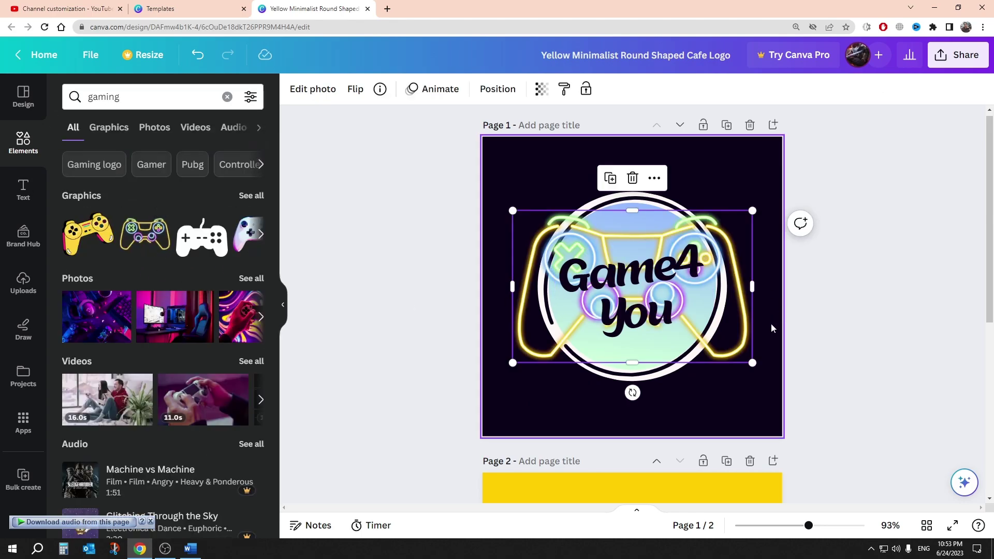
{"action": "left_click_drag", "start_coordinate": [749, 364], "coordinate": [598, 266]}
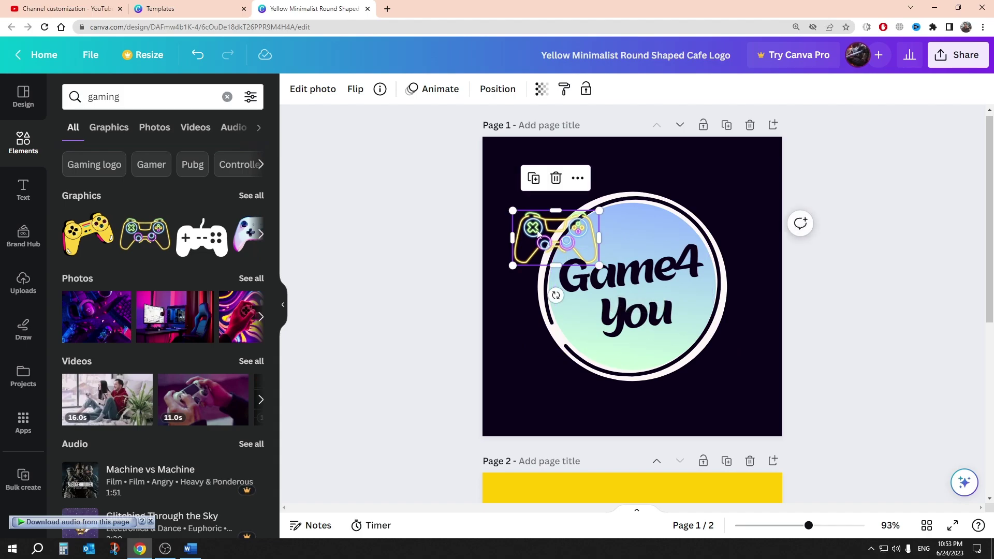
{"action": "left_click_drag", "start_coordinate": [526, 224], "coordinate": [523, 384]}
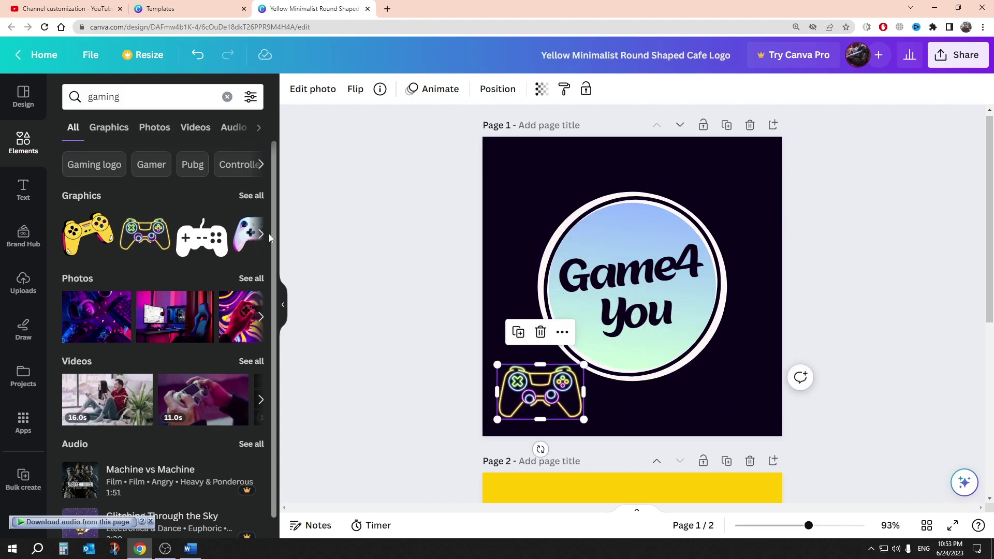
Browse all the gaming graphics and move the neon controller onto the lower edge of the logo circle
{"action": "left_click", "coordinate": [255, 195]}
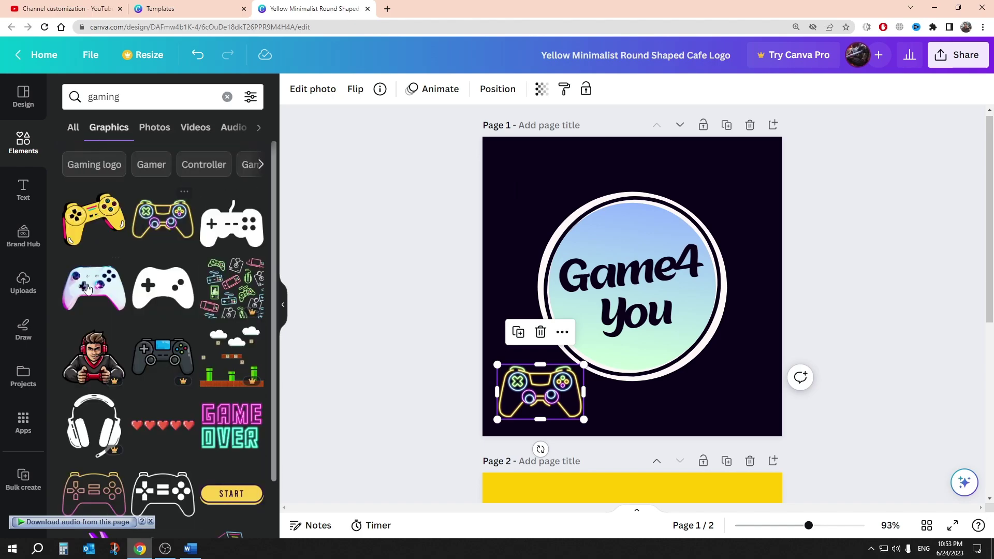
{"action": "scroll", "coordinate": [142, 266], "scroll_direction": "down", "scroll_amount": 3}
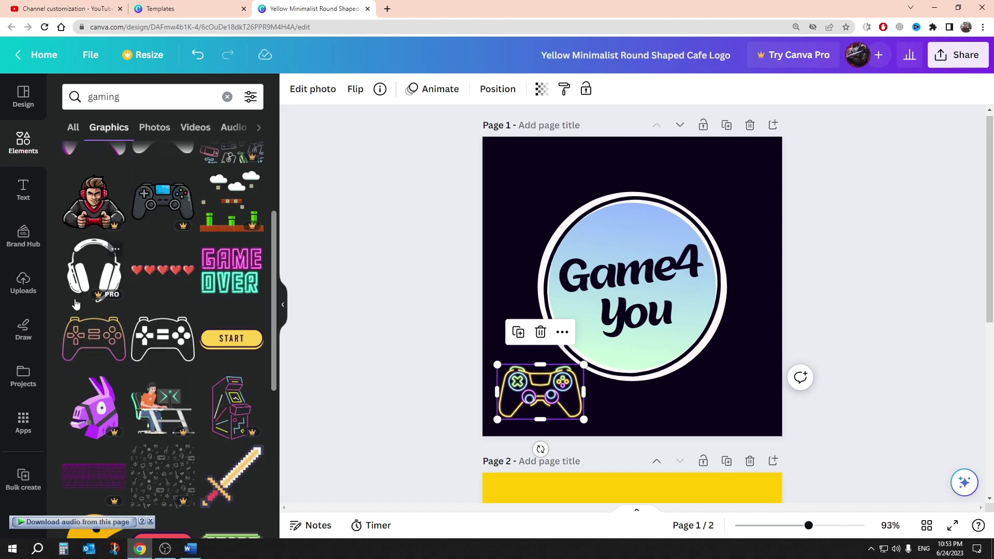
{"action": "left_click", "coordinate": [431, 261]}
{"action": "left_click_drag", "start_coordinate": [545, 401], "coordinate": [639, 382]}
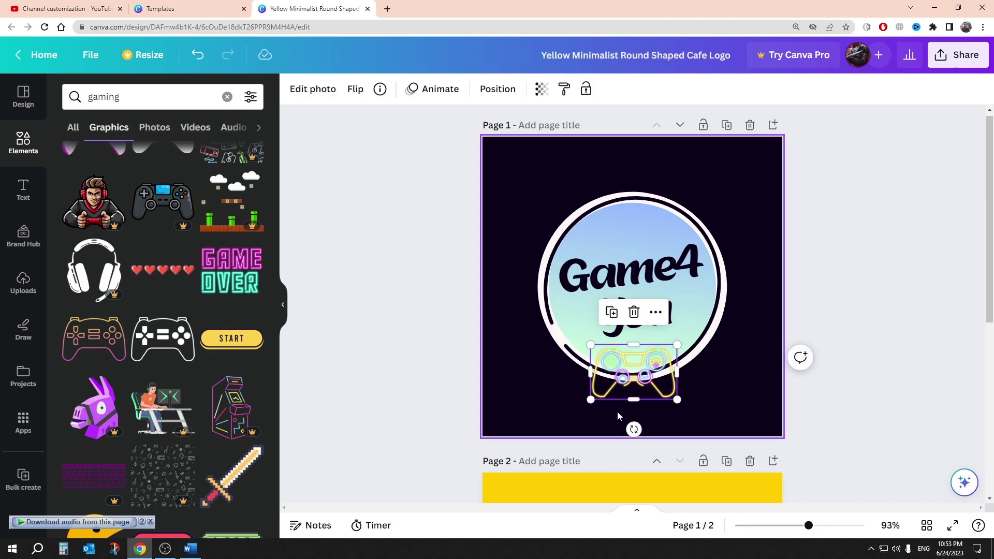
{"action": "left_click", "coordinate": [444, 383]}
Add the yellow START graphic, sized and tilted to sit above the Game4 text, and move the controller just below the circle
{"action": "left_click_drag", "start_coordinate": [231, 338], "coordinate": [618, 245]}
{"action": "left_click_drag", "start_coordinate": [693, 210], "coordinate": [659, 221]}
{"action": "left_click_drag", "start_coordinate": [603, 279], "coordinate": [606, 303]}
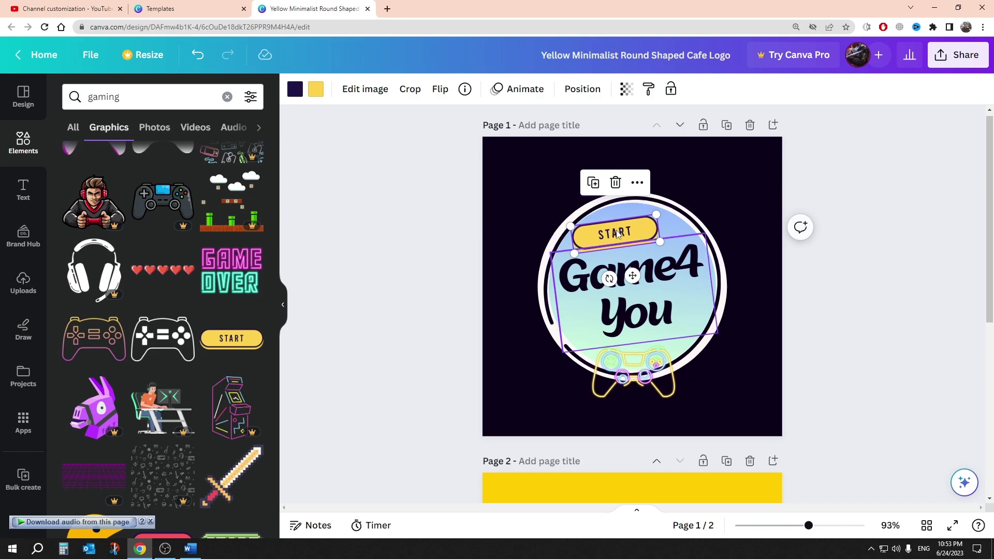
{"action": "left_click_drag", "start_coordinate": [615, 232], "coordinate": [626, 231]}
{"action": "left_click", "coordinate": [426, 271]}
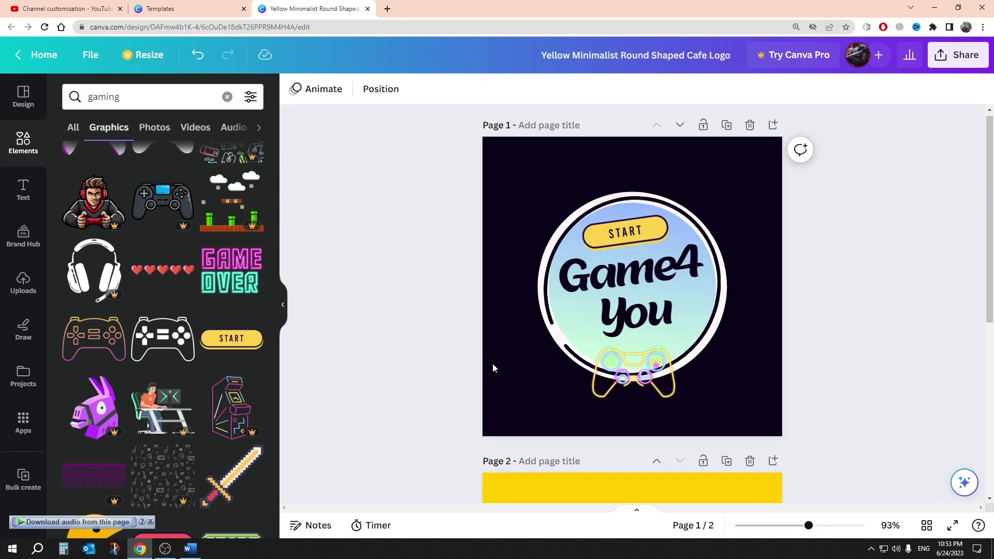
{"action": "left_click_drag", "start_coordinate": [601, 383], "coordinate": [599, 415]}
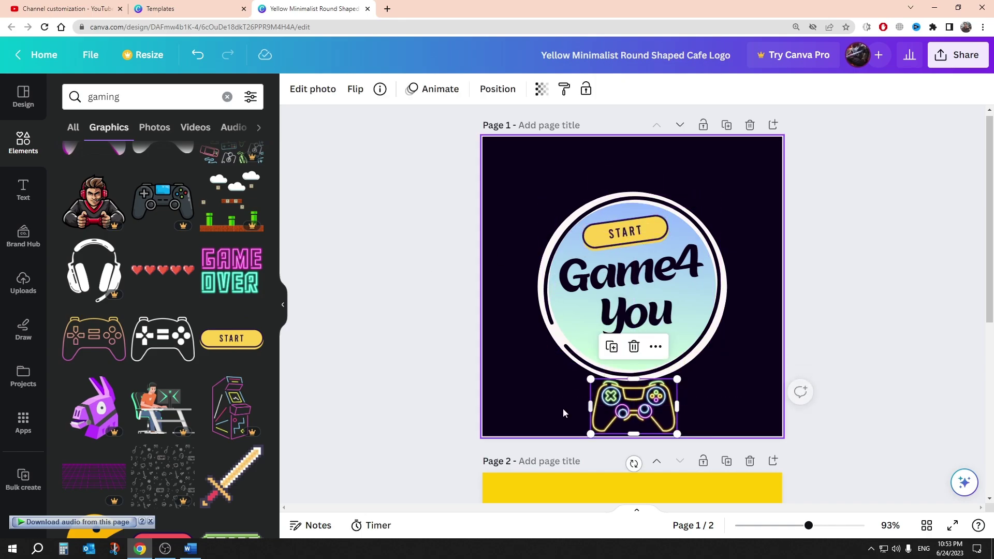
{"action": "left_click", "coordinate": [427, 370]}
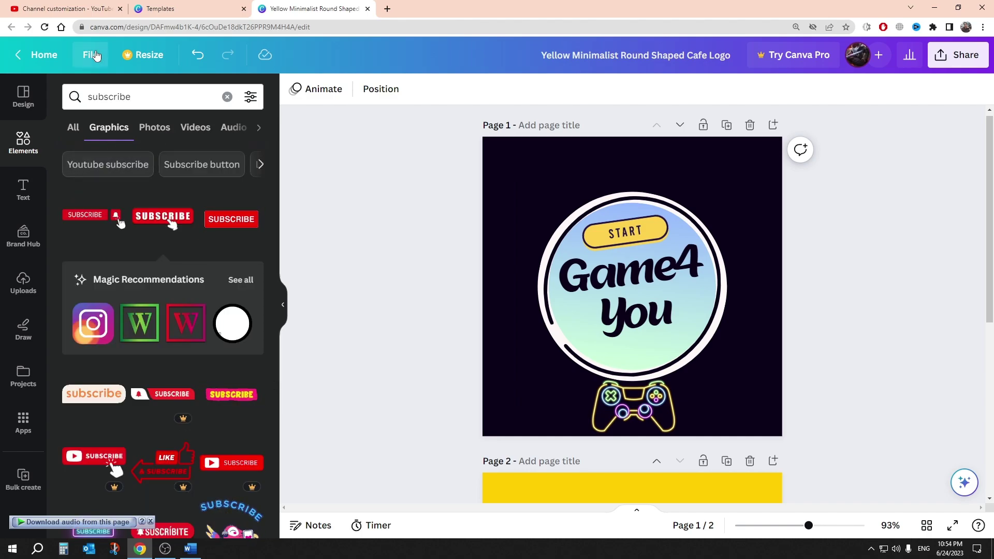
Download both pages of the logo design as JPG images and open image 1 from the downloaded folder
{"action": "left_click", "coordinate": [96, 55]}
{"action": "left_click", "coordinate": [146, 323]}
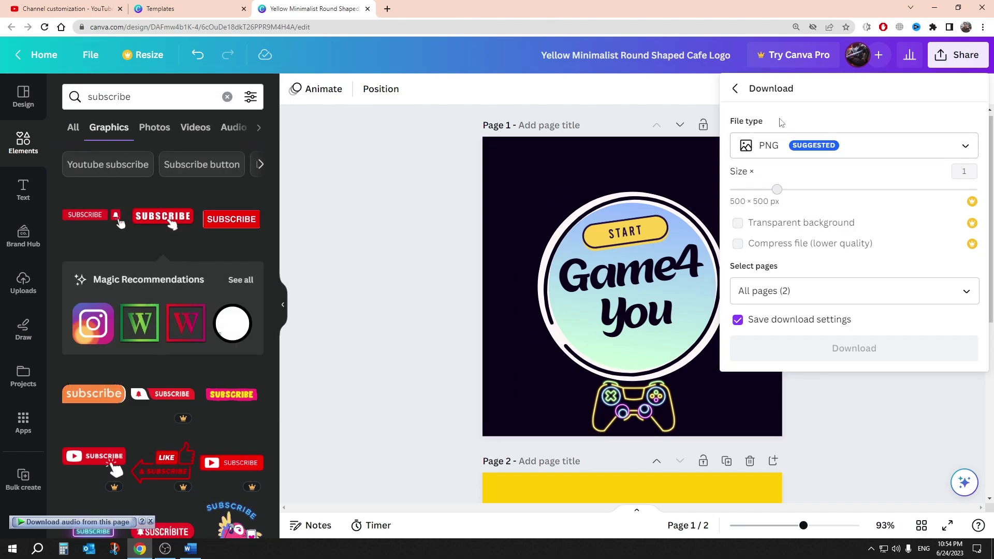
{"action": "left_click", "coordinate": [827, 142]}
{"action": "left_click", "coordinate": [792, 181]}
{"action": "left_click", "coordinate": [837, 350]}
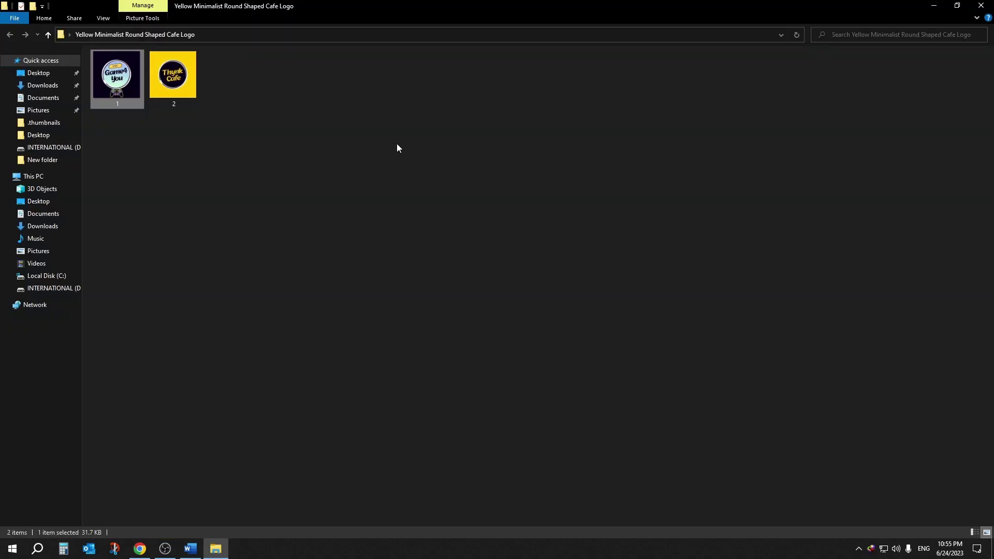
{"action": "left_click", "coordinate": [397, 148]}
{"action": "double_click", "coordinate": [123, 85]}
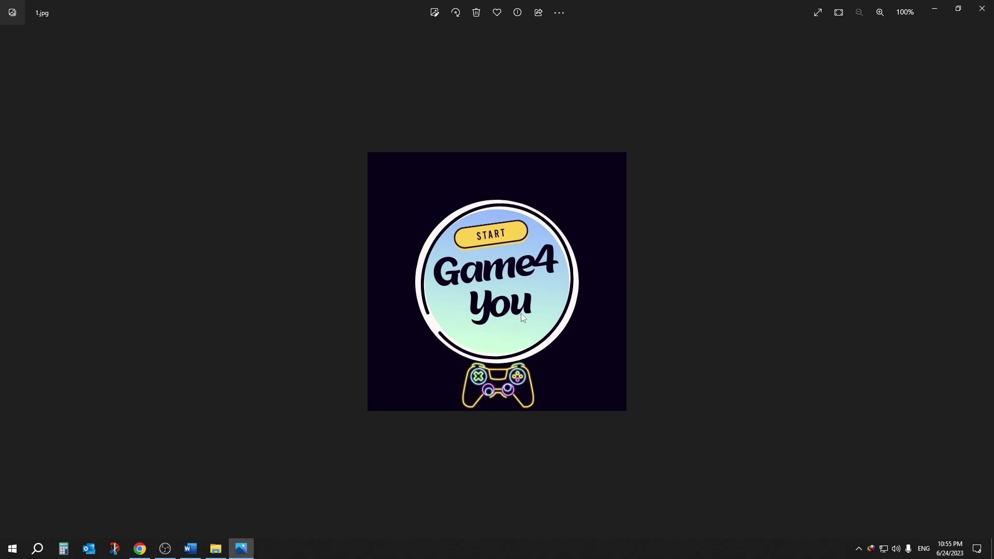
Switch back to Chrome and close the Internet Download Manager page and the Canva logo editor
{"action": "left_click", "coordinate": [144, 538]}
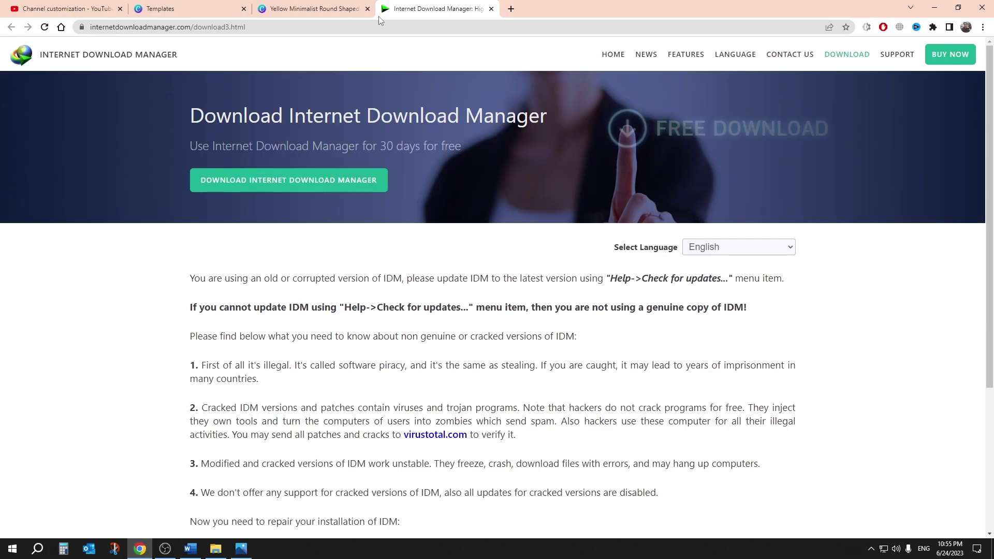
{"action": "left_click", "coordinate": [368, 9]}
{"action": "left_click", "coordinate": [367, 9]}
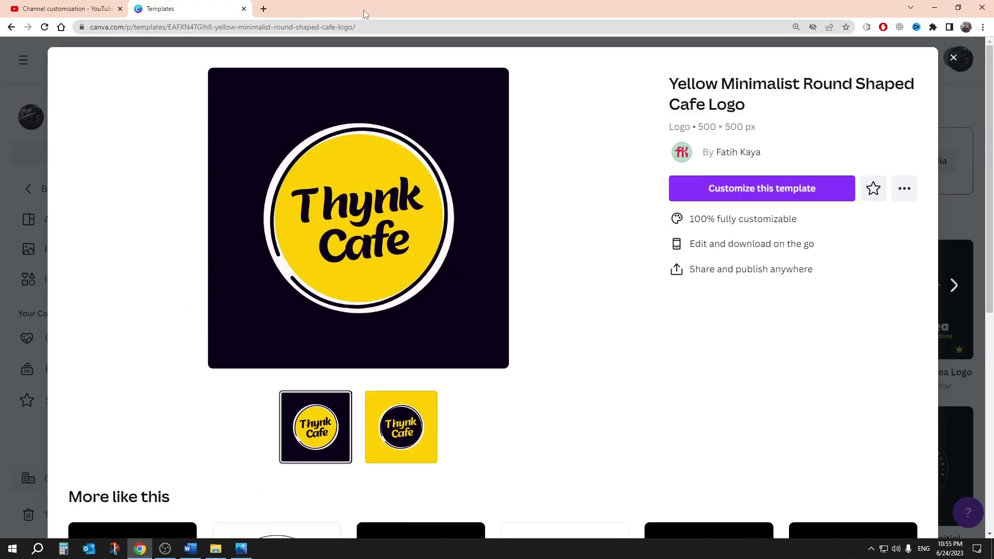
Upload image 1 from the Yellow Minimalist Round Shaped Cafe Logo folder as the channel's profile picture, keeping the full-size crop
{"action": "left_click", "coordinate": [76, 6]}
{"action": "left_click", "coordinate": [325, 225]}
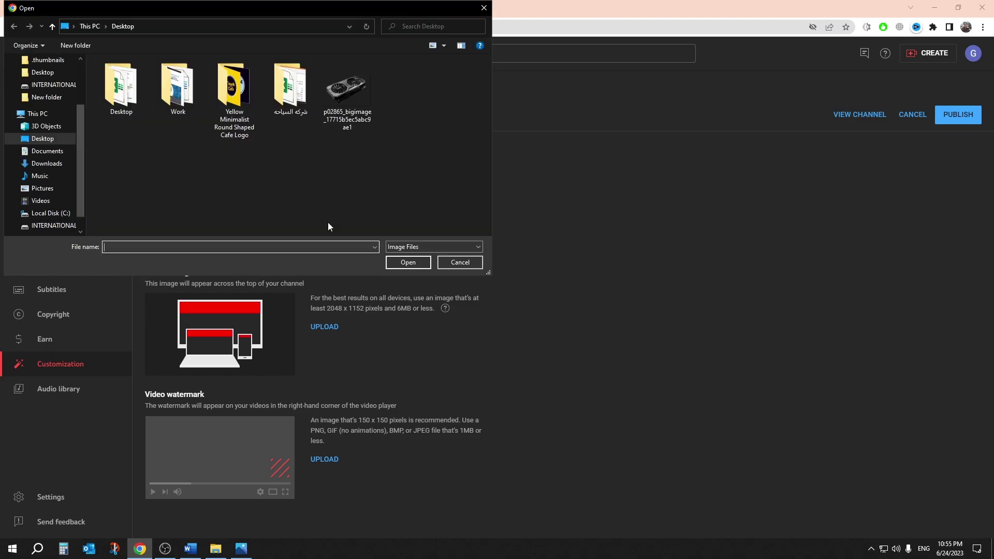
{"action": "double_click", "coordinate": [256, 110]}
{"action": "left_click", "coordinate": [143, 88]}
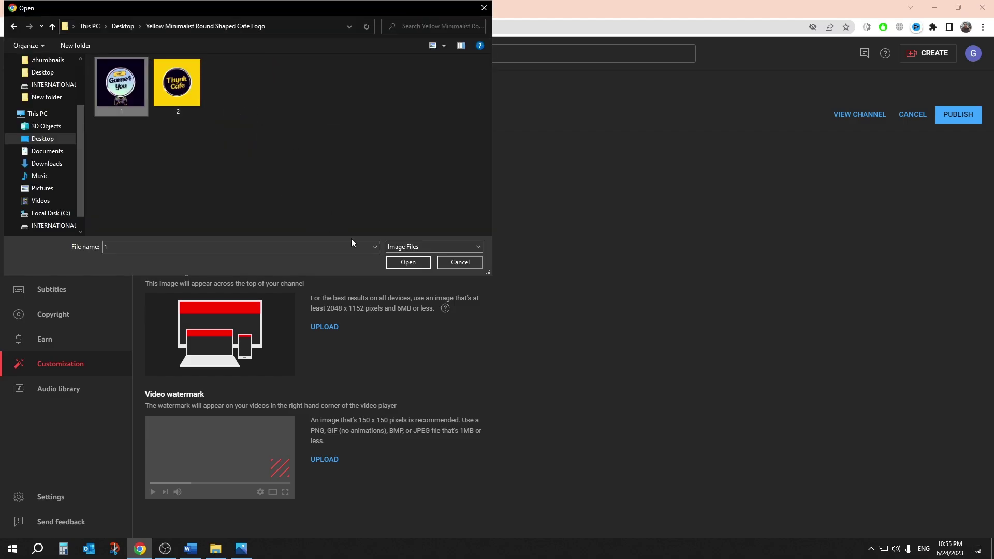
{"action": "left_click", "coordinate": [408, 263]}
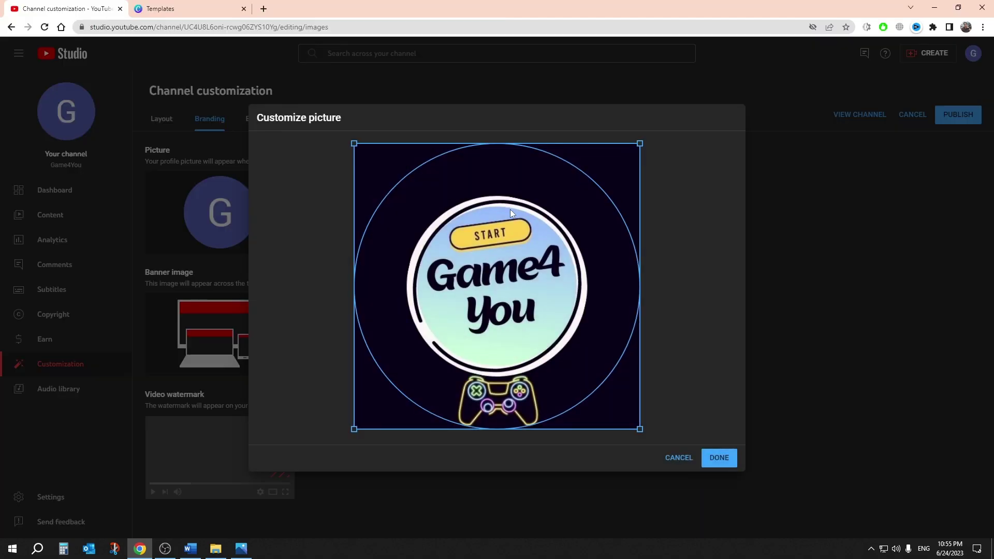
{"action": "left_click", "coordinate": [719, 458]}
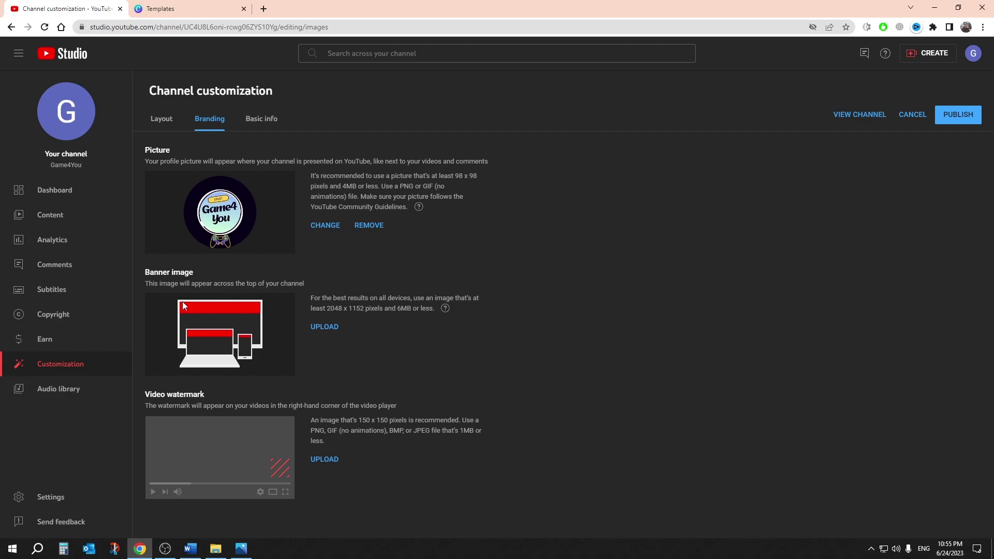
Return to the Canva home page and search the templates for "youtube banner"
{"action": "left_click", "coordinate": [185, 9]}
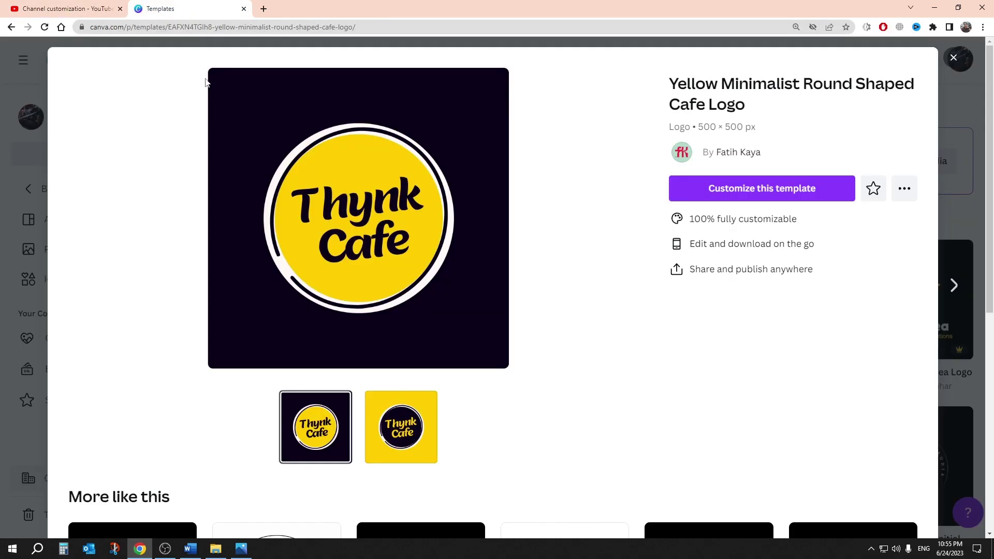
{"action": "left_click", "coordinate": [953, 58]}
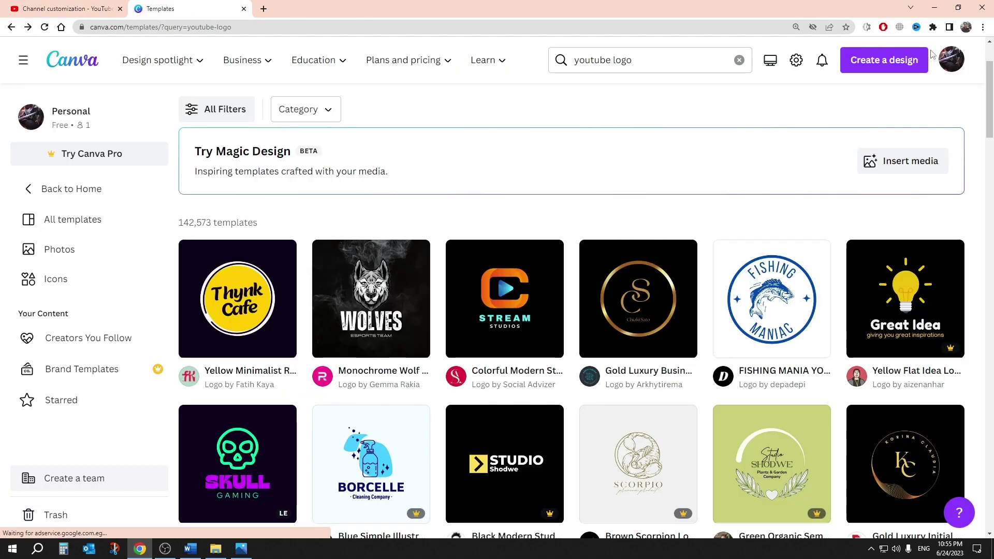
{"action": "left_click", "coordinate": [63, 61]}
{"action": "left_click", "coordinate": [415, 170]}
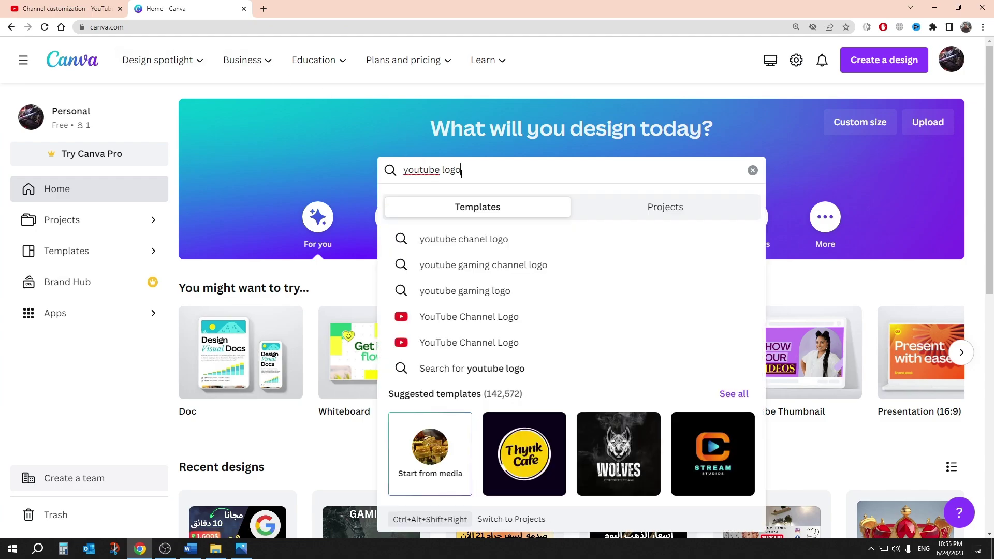
{"action": "type", "text": "banner"}
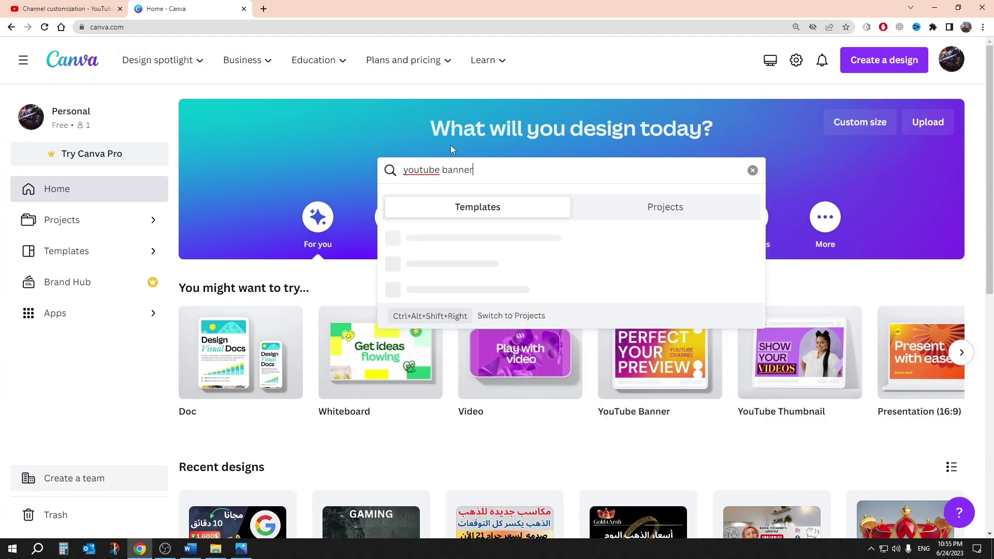
{"action": "key", "text": "Return"}
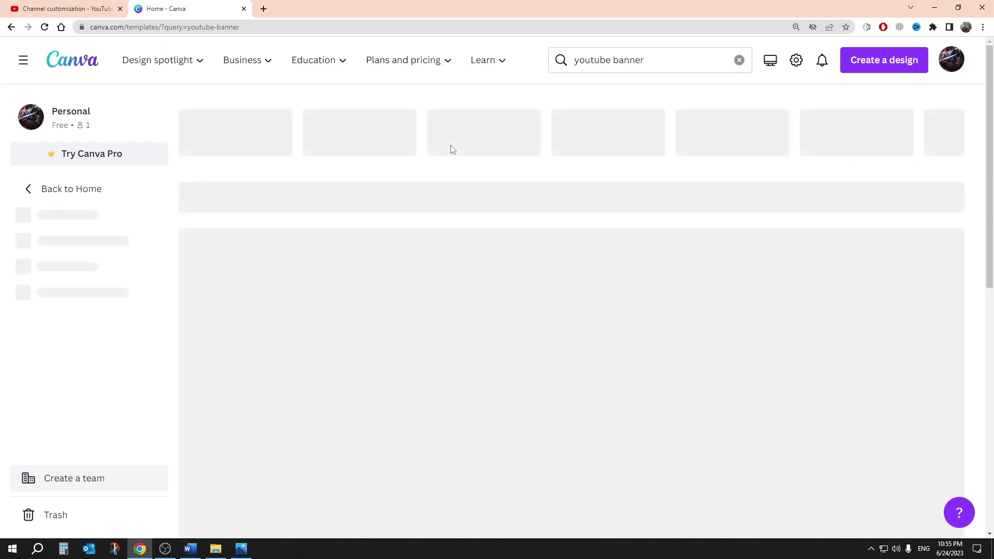
Open the Black Modern Vlogger YouTube Banner template for customizing
{"action": "scroll", "coordinate": [634, 304], "scroll_direction": "down", "scroll_amount": 2}
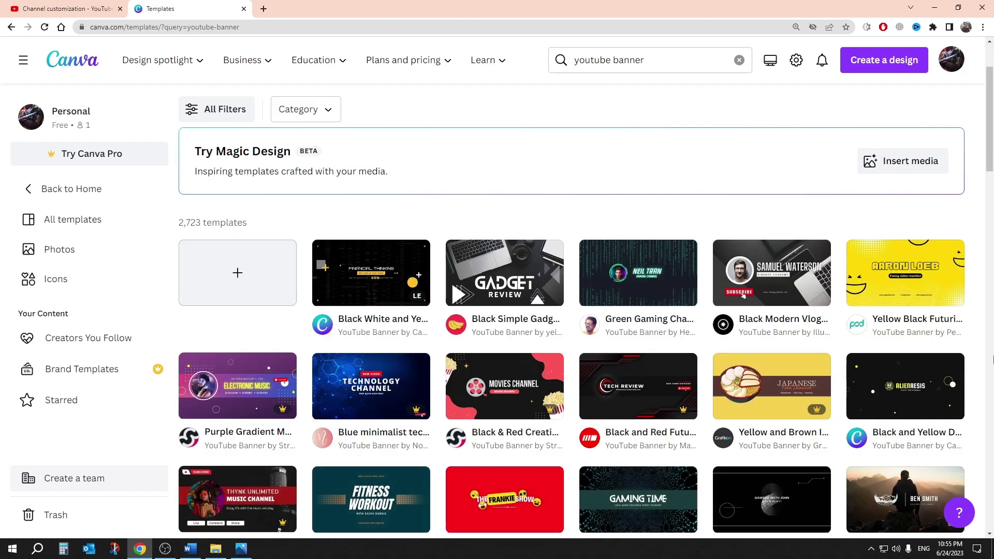
{"action": "left_click", "coordinate": [753, 274]}
{"action": "left_click", "coordinate": [716, 187]}
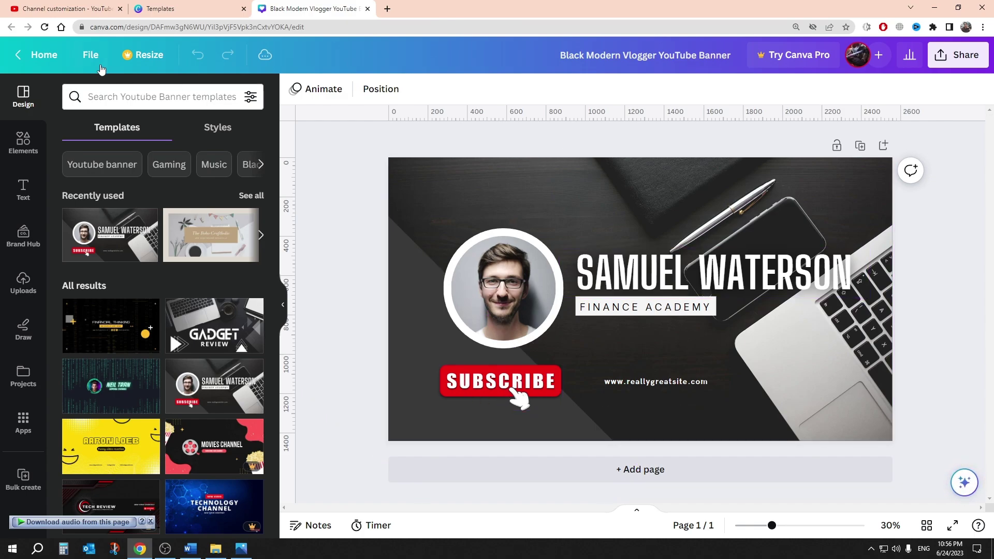
Examine the banner design's file options and editing resources alongside the channel's banner image settings in YouTube Studio
{"action": "left_click", "coordinate": [87, 57]}
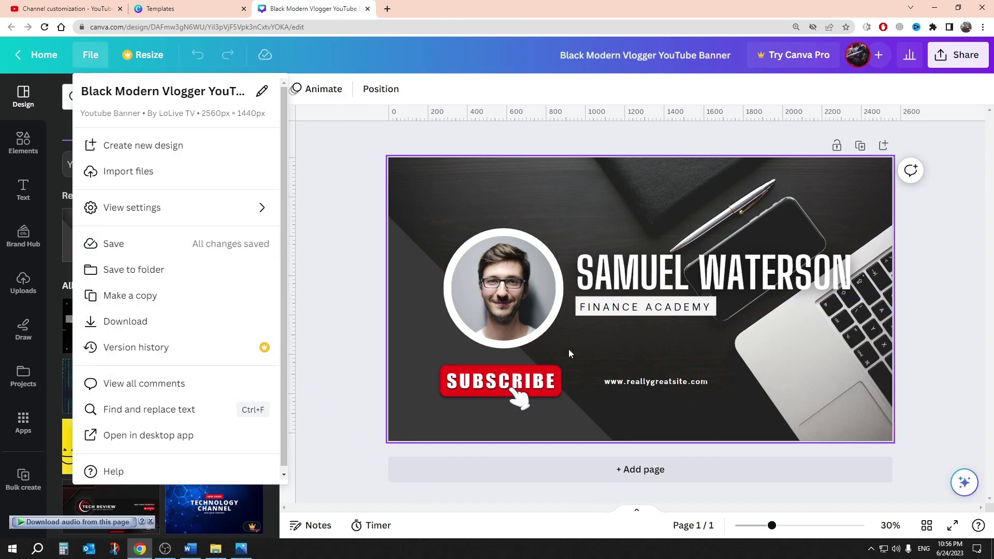
{"action": "left_click", "coordinate": [50, 7]}
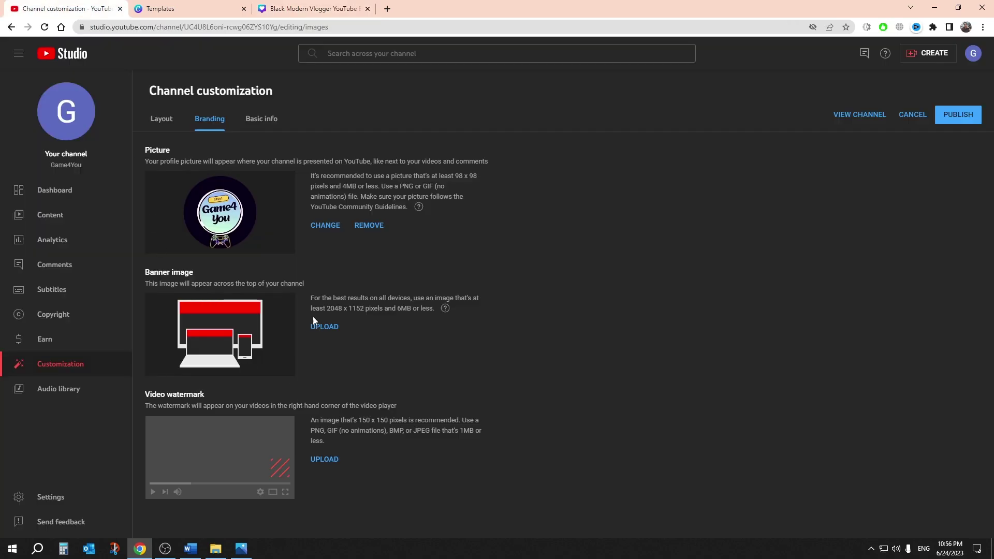
{"action": "left_click", "coordinate": [280, 6]}
{"action": "left_click", "coordinate": [156, 7]}
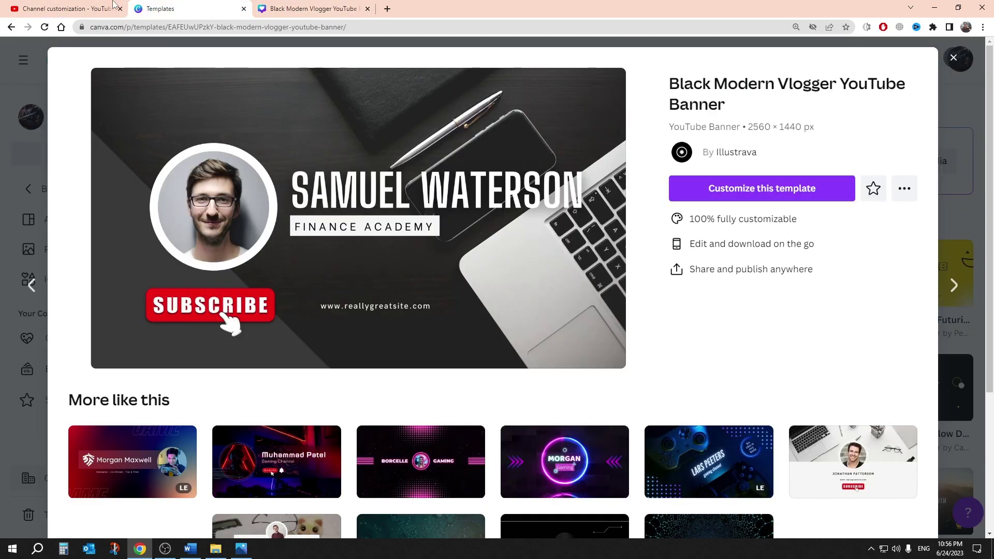
{"action": "left_click", "coordinate": [81, 6]}
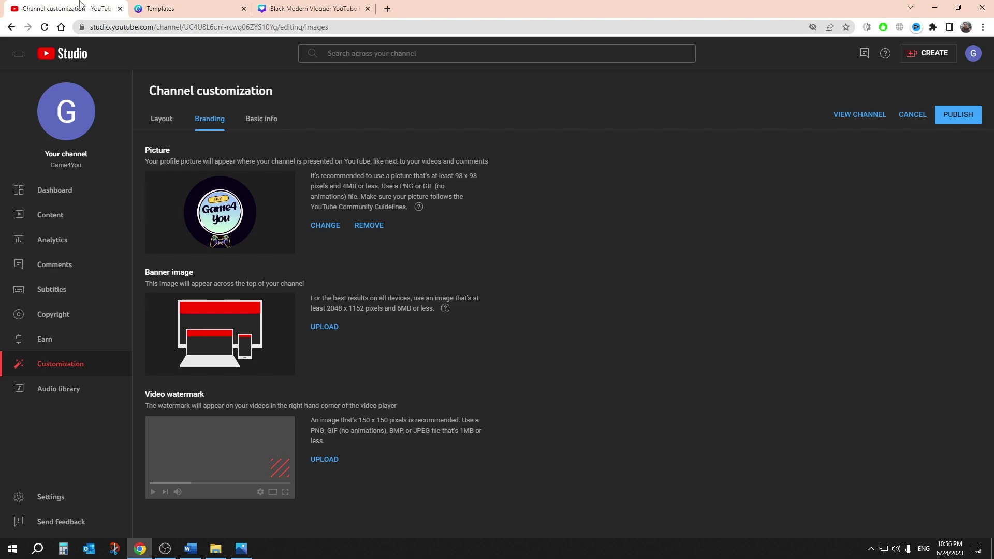
{"action": "left_click", "coordinate": [276, 6]}
{"action": "left_click", "coordinate": [14, 152]}
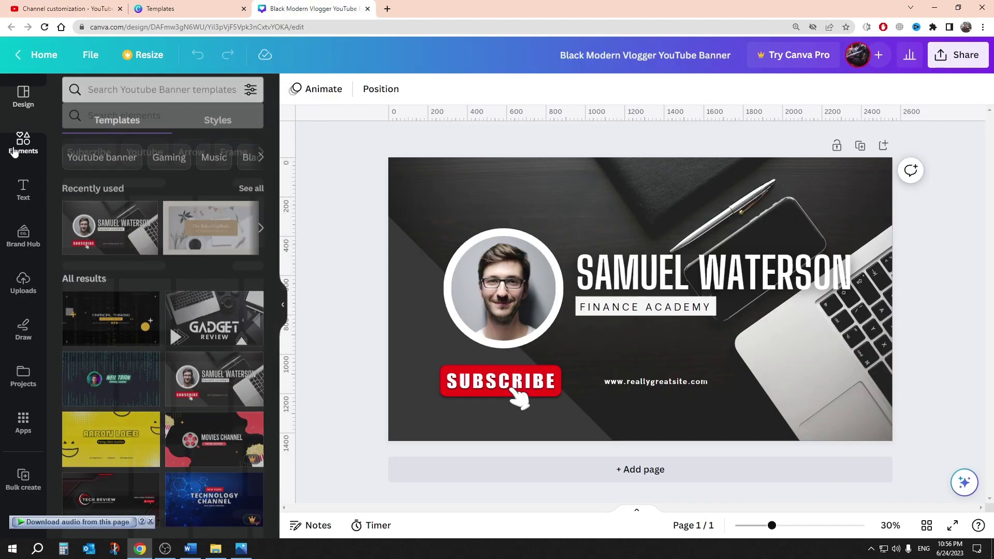
{"action": "left_click", "coordinate": [20, 145]}
{"action": "left_click", "coordinate": [23, 97]}
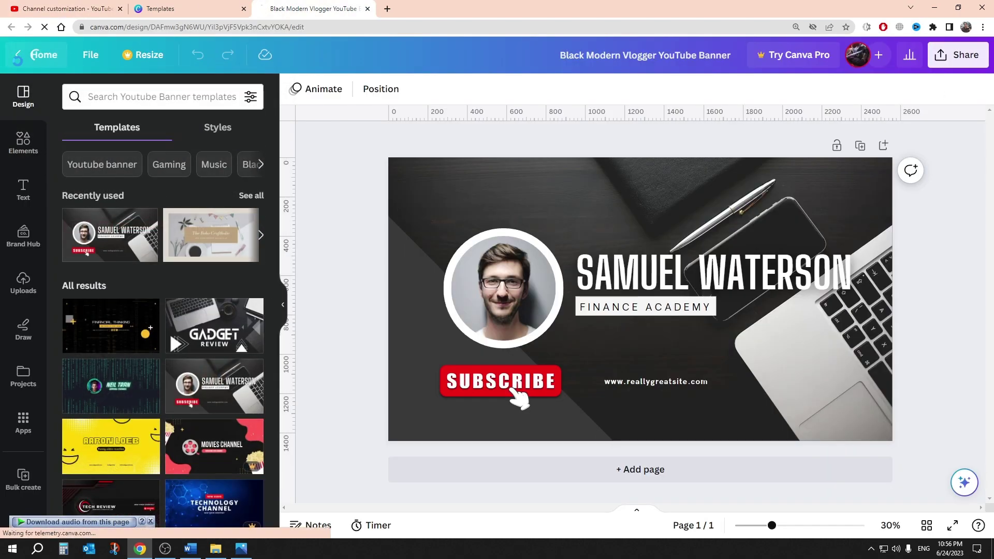
Leave the banner design for the Canva home page and open the YouTube thumbnail template category through search
{"action": "left_click", "coordinate": [20, 55]}
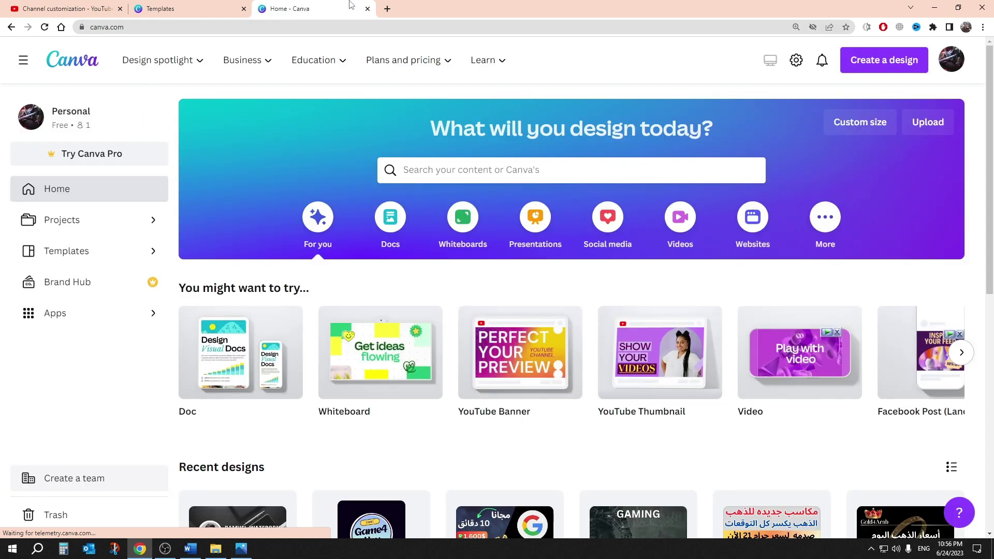
{"action": "left_click", "coordinate": [433, 168]}
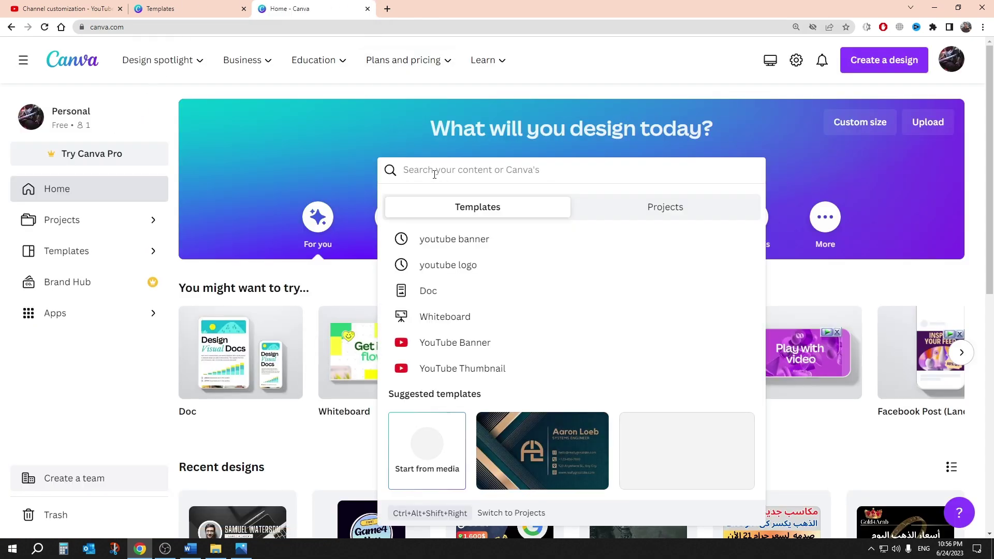
{"action": "type", "text": "youtube"}
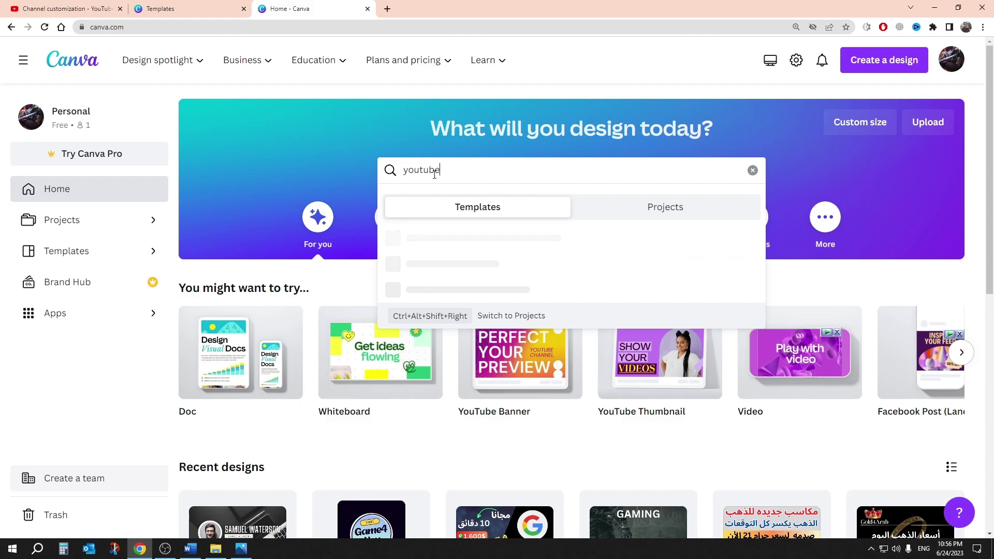
{"action": "type", "text": " thu"}
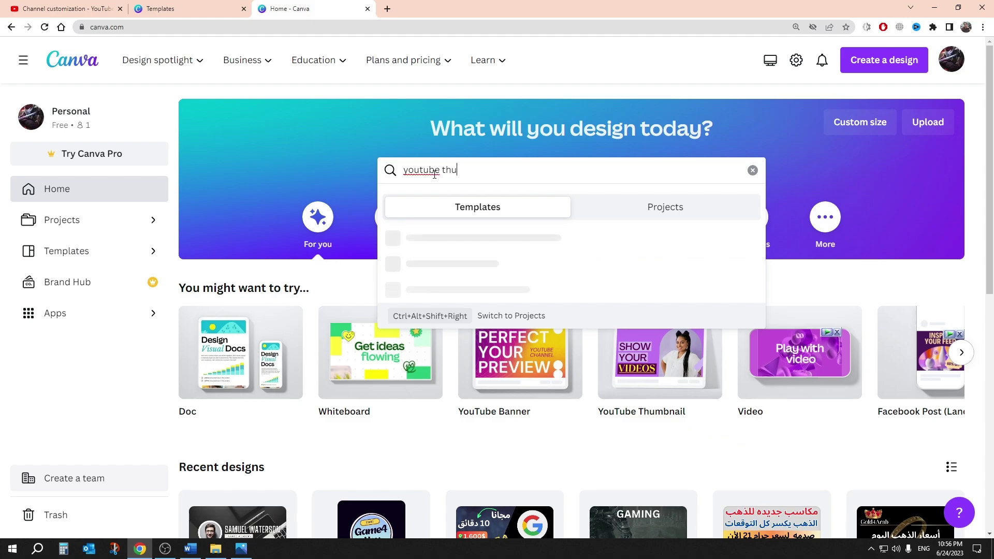
{"action": "left_click", "coordinate": [467, 322]}
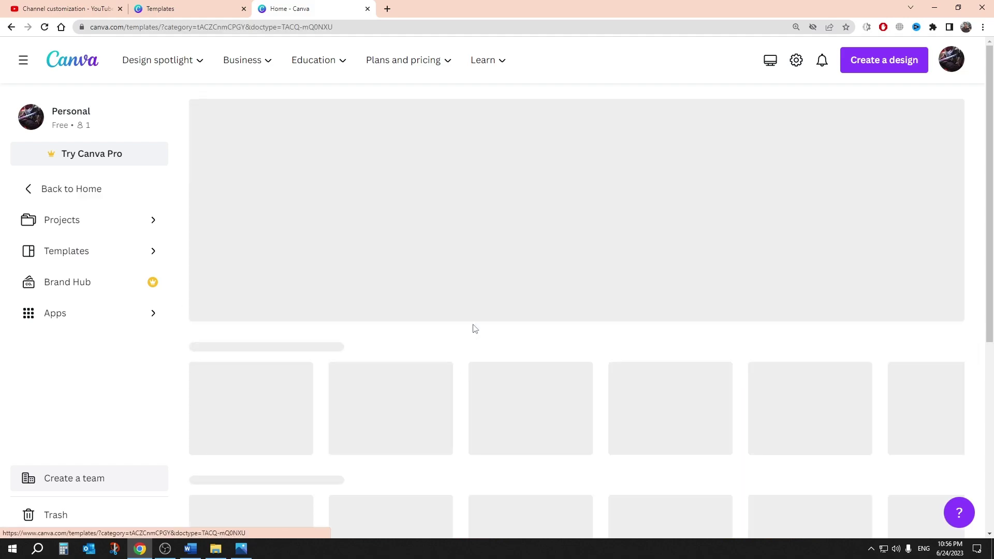
Open the Black Grey Modern Business YouTube Thumbnail template for customizing
{"action": "scroll", "coordinate": [474, 326], "scroll_direction": "down", "scroll_amount": 3}
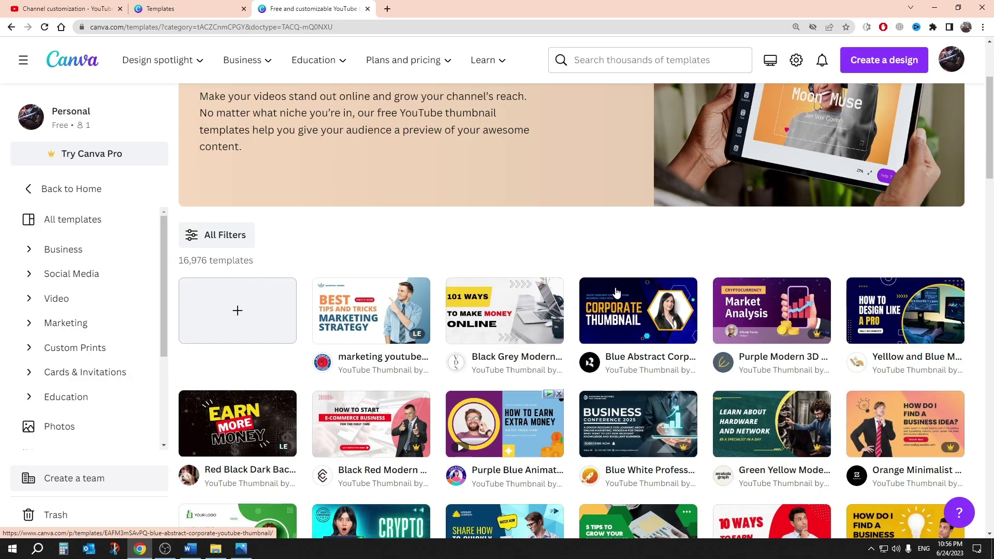
{"action": "left_click", "coordinate": [513, 325]}
{"action": "left_click", "coordinate": [694, 189]}
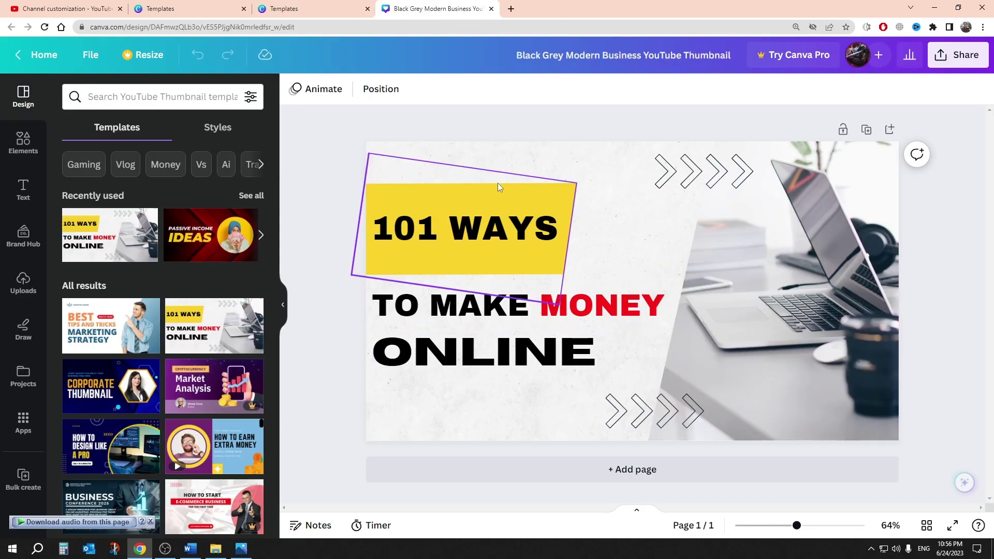
{"action": "double_click", "coordinate": [440, 226]}
{"action": "double_click", "coordinate": [497, 306]}
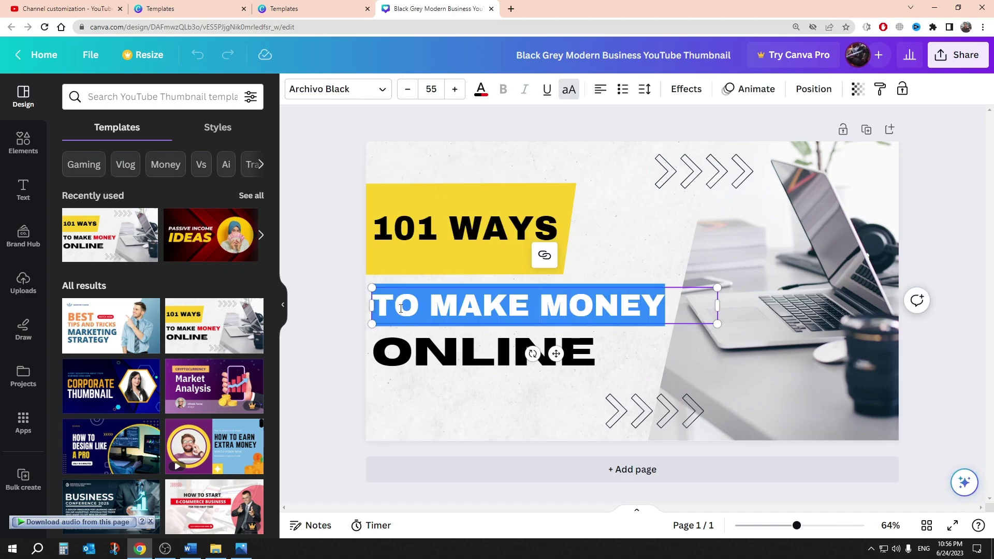
{"action": "left_click", "coordinate": [752, 287]}
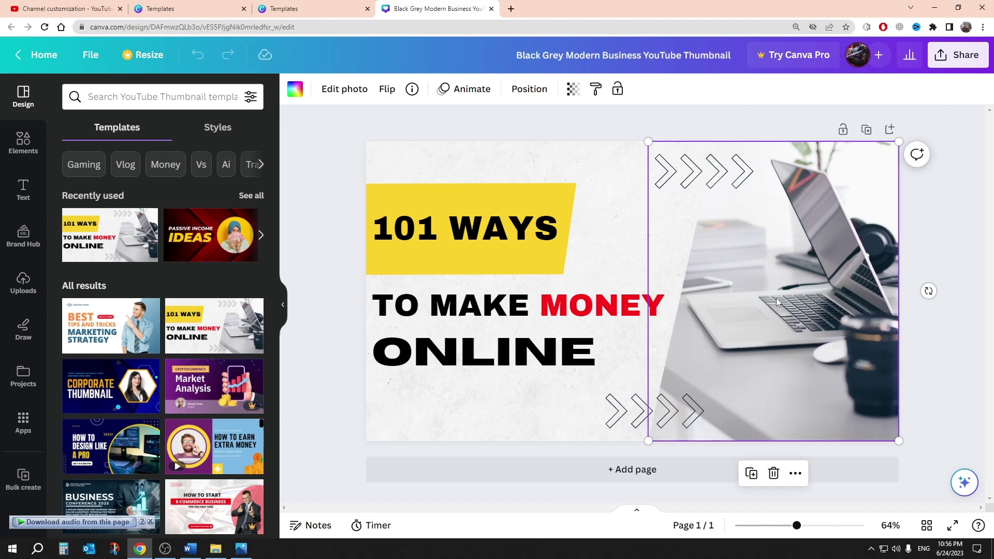
{"action": "left_click", "coordinate": [321, 267]}
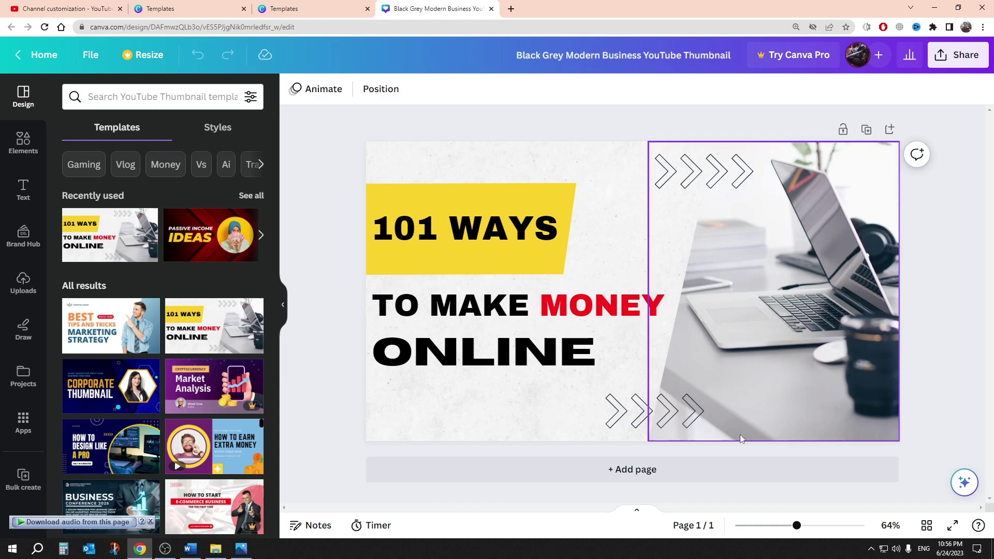
Search the thumbnail templates for "gaming" and apply the Purple Gaming Channel Live Streaming YouTube Thumbnail to the page
{"action": "left_click", "coordinate": [132, 97]}
{"action": "type", "text": "gaming"}
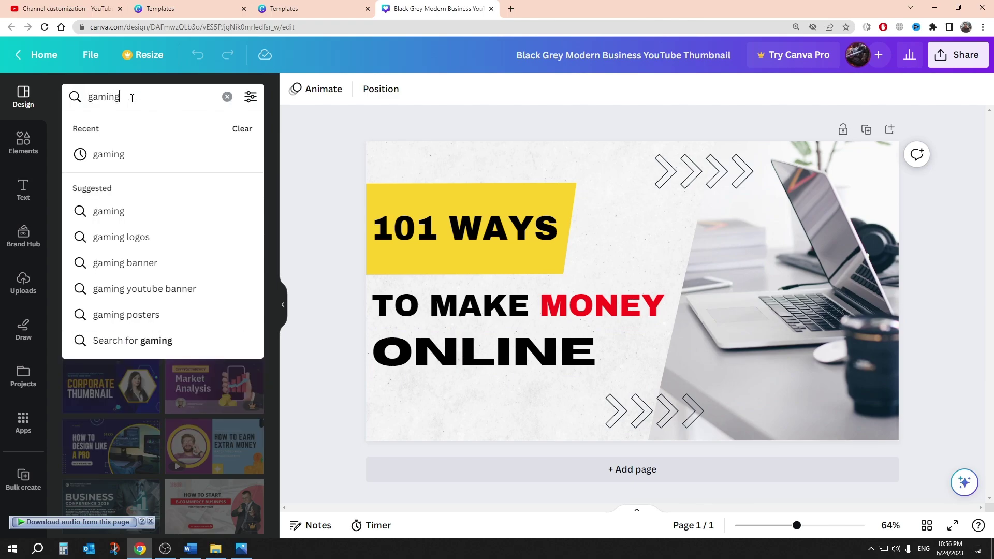
{"action": "key", "text": "Return"}
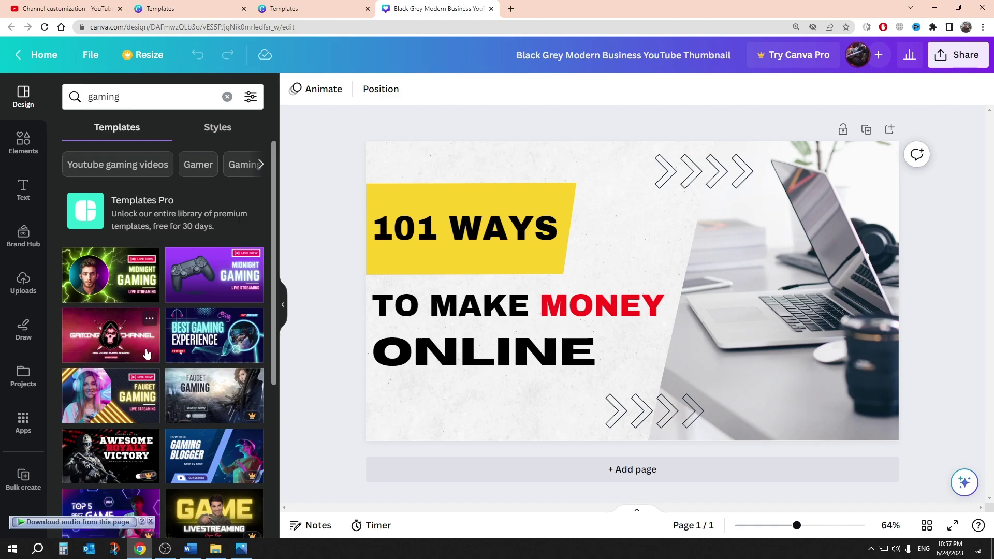
{"action": "left_click", "coordinate": [203, 279]}
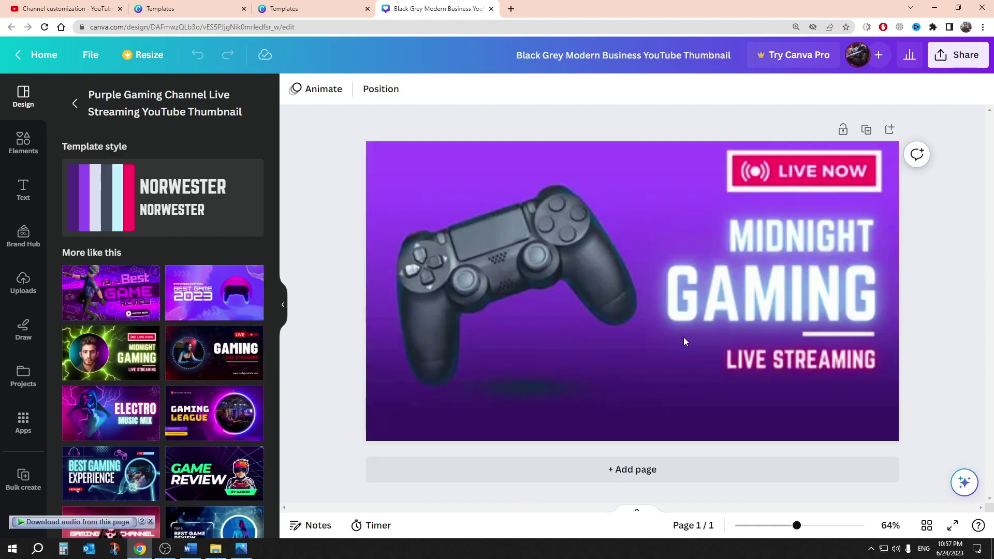
{"action": "left_click", "coordinate": [684, 337]}
{"action": "left_click", "coordinate": [760, 309]}
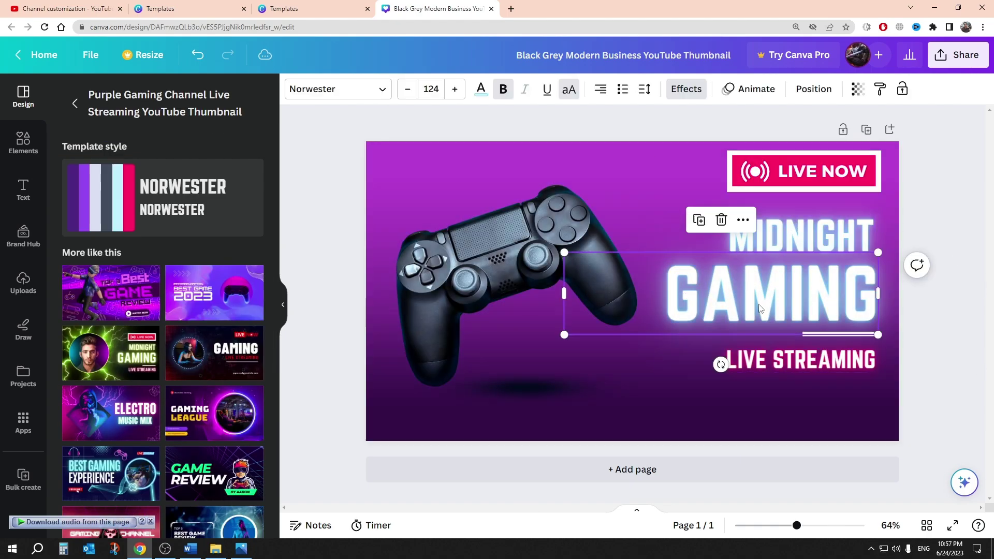
{"action": "left_click", "coordinate": [546, 274]}
{"action": "left_click", "coordinate": [796, 360]}
{"action": "left_click", "coordinate": [780, 294]}
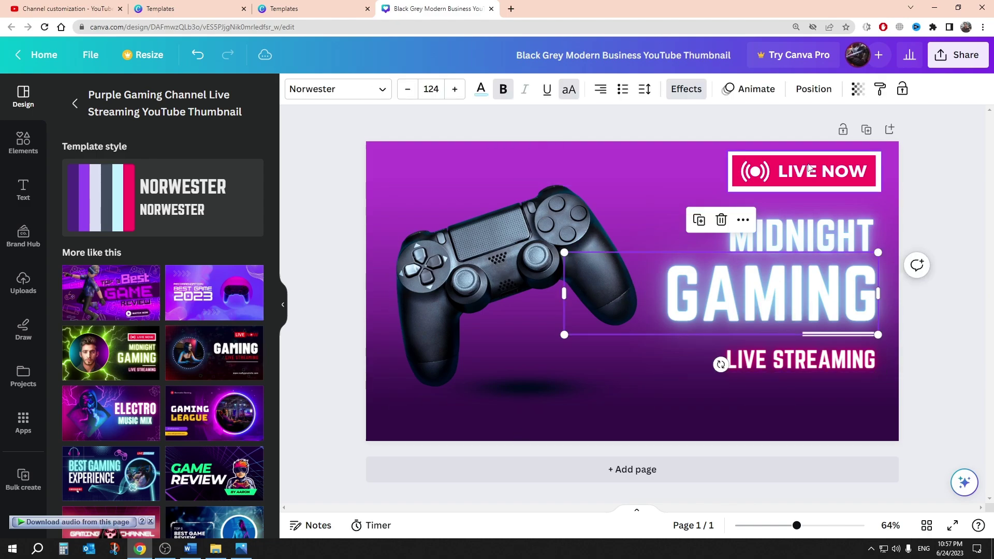
{"action": "left_click", "coordinate": [875, 186]}
{"action": "left_click", "coordinate": [897, 200]}
Download the gaming thumbnail design as a JPG and save it to the Desktop as Black Grey Modern Business YouTube Thumbnail
{"action": "left_click", "coordinate": [91, 55]}
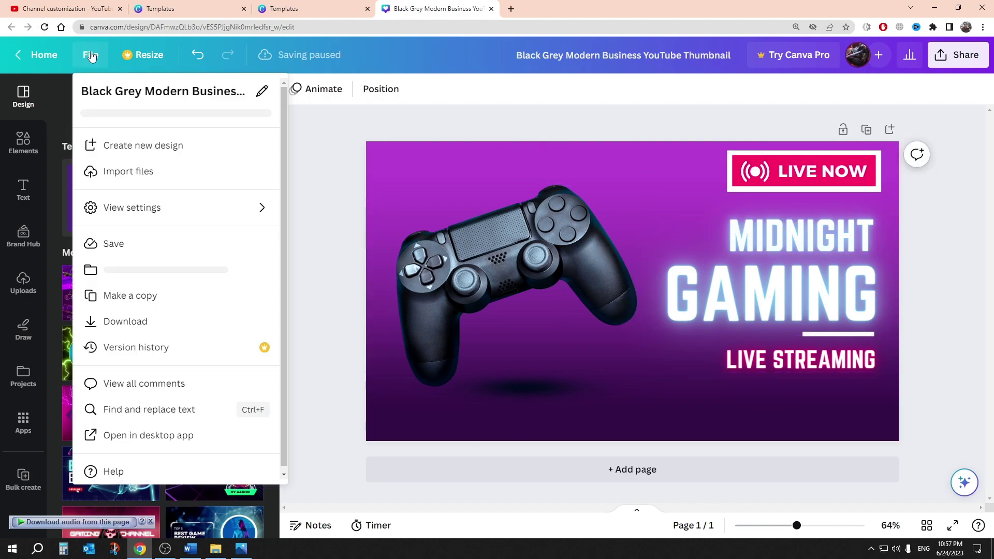
{"action": "left_click", "coordinate": [169, 334]}
{"action": "left_click", "coordinate": [829, 146]}
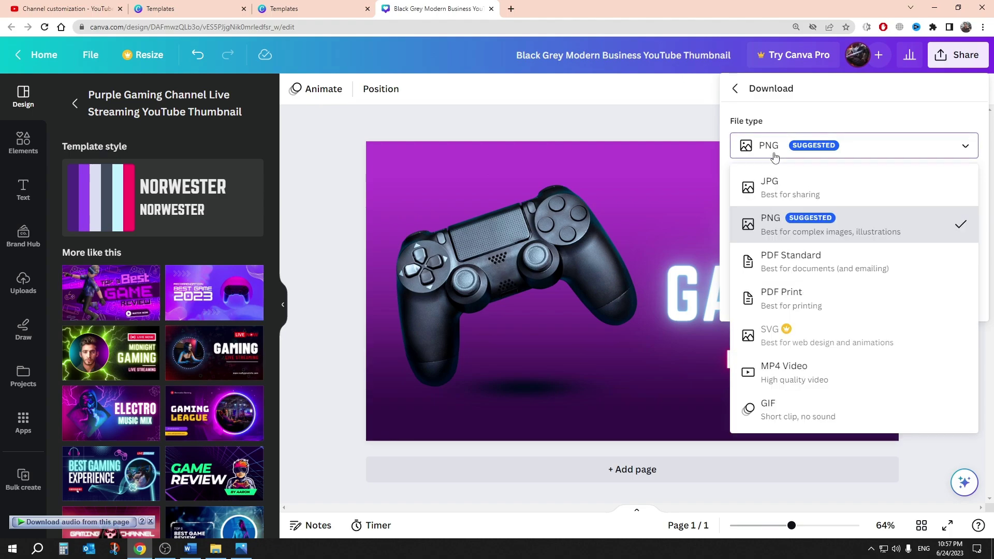
{"action": "left_click", "coordinate": [785, 194]}
{"action": "left_click", "coordinate": [786, 305]}
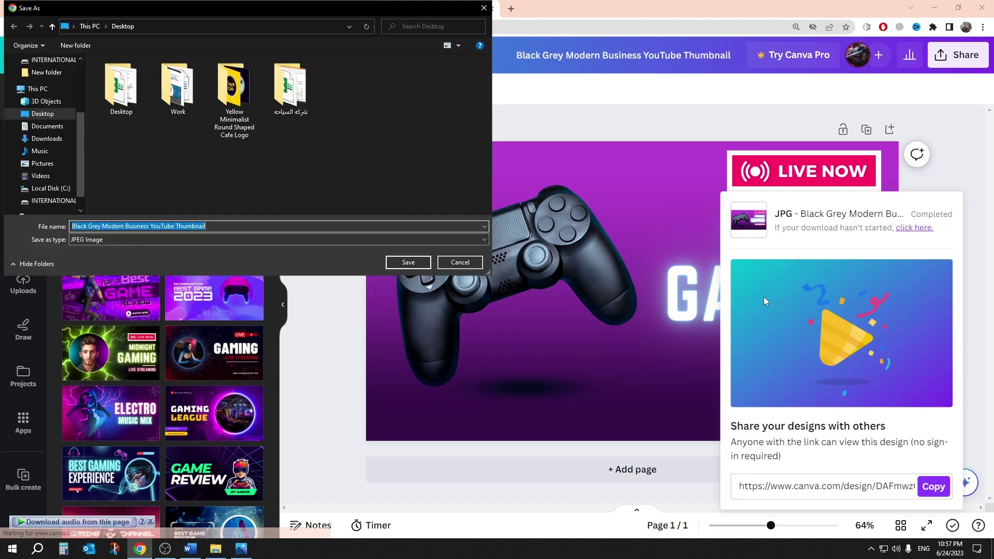
{"action": "left_click", "coordinate": [417, 264]}
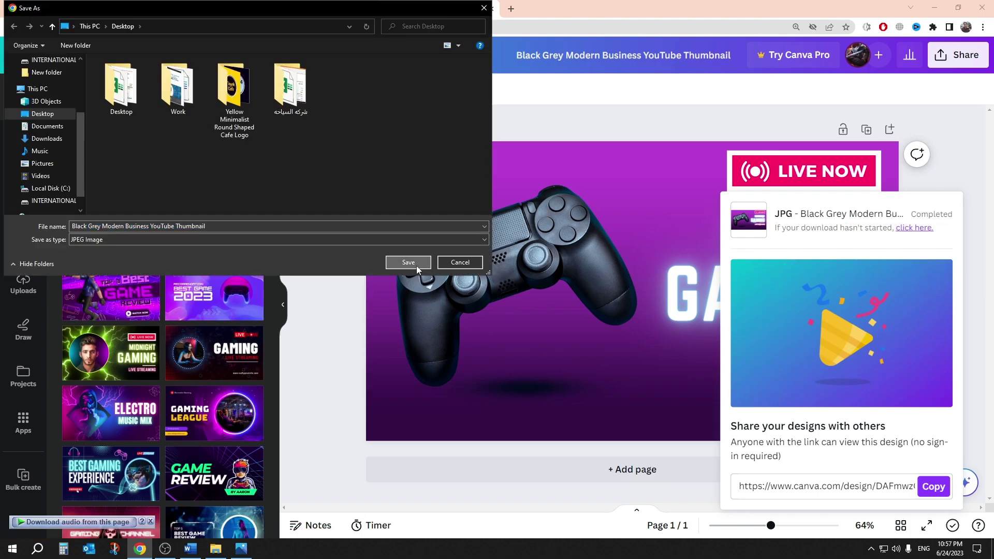
{"action": "left_click", "coordinate": [348, 311]}
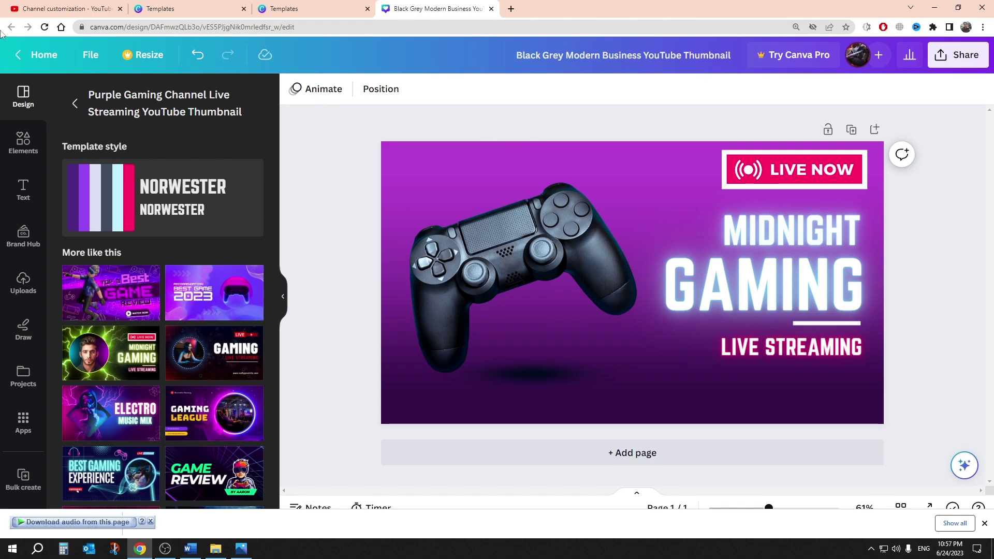
Switch to YouTube Studio and publish the channel's branding changes with the new profile picture
{"action": "left_click", "coordinate": [55, 8]}
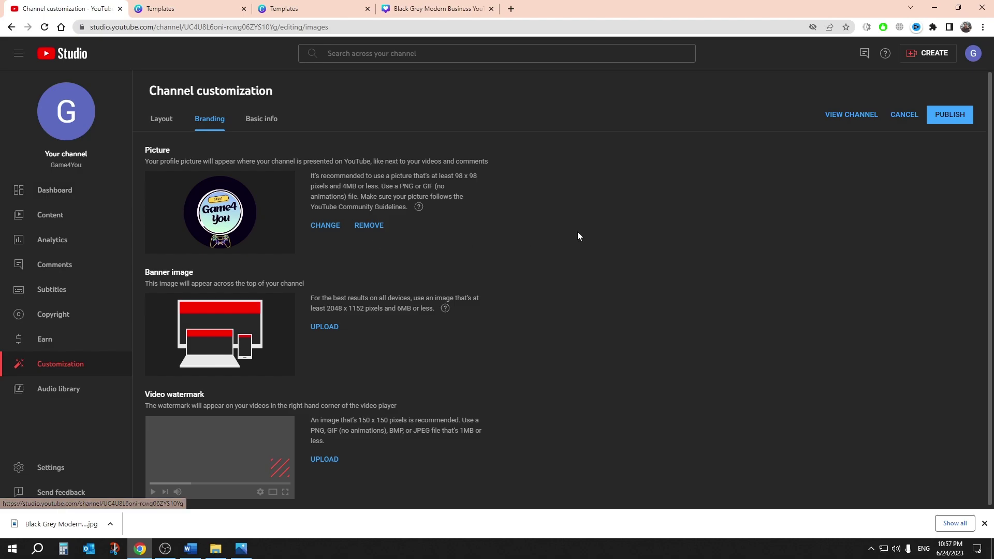
{"action": "left_click", "coordinate": [956, 121]}
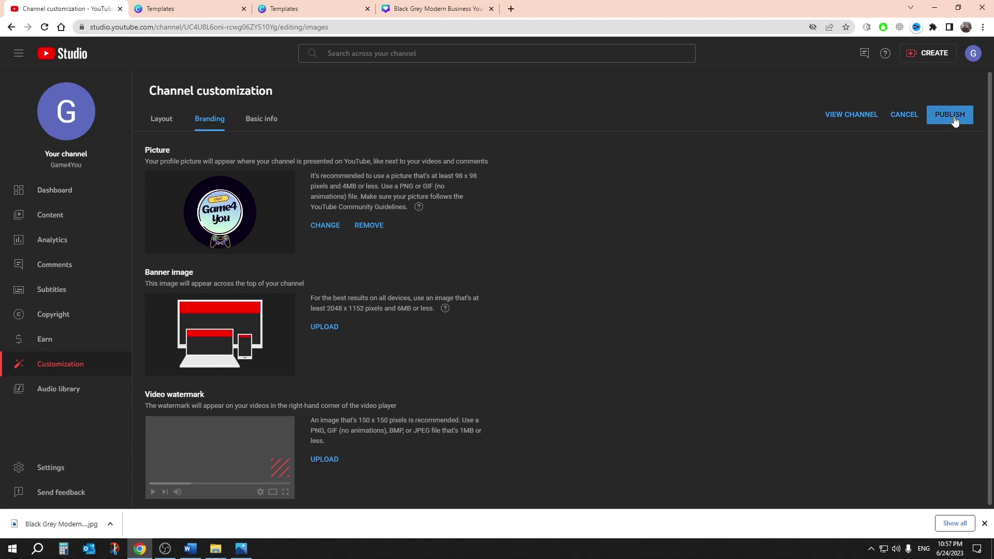
{"action": "left_click", "coordinate": [985, 523]}
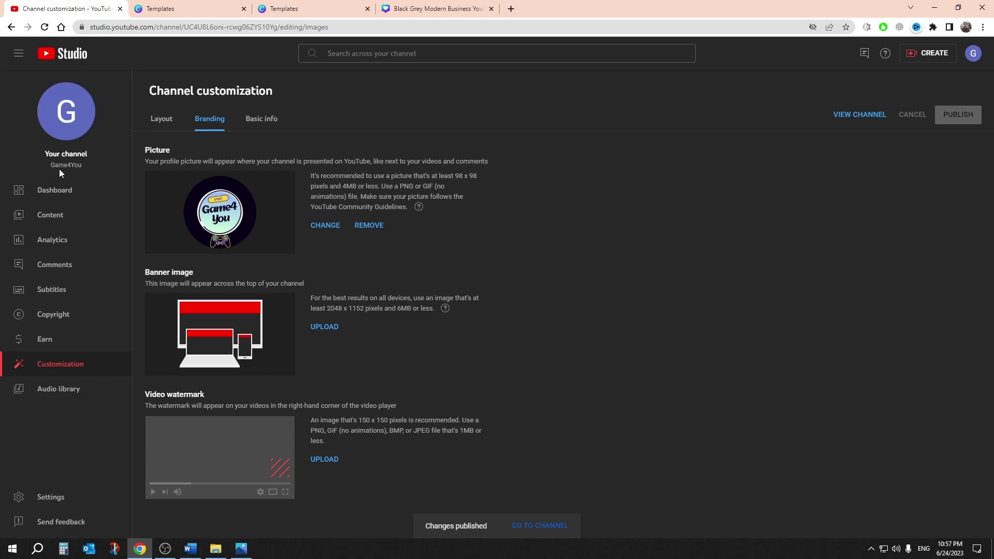
Open the public Game4You channel page from YouTube Studio and review its About and Home sections
{"action": "left_click", "coordinate": [53, 191]}
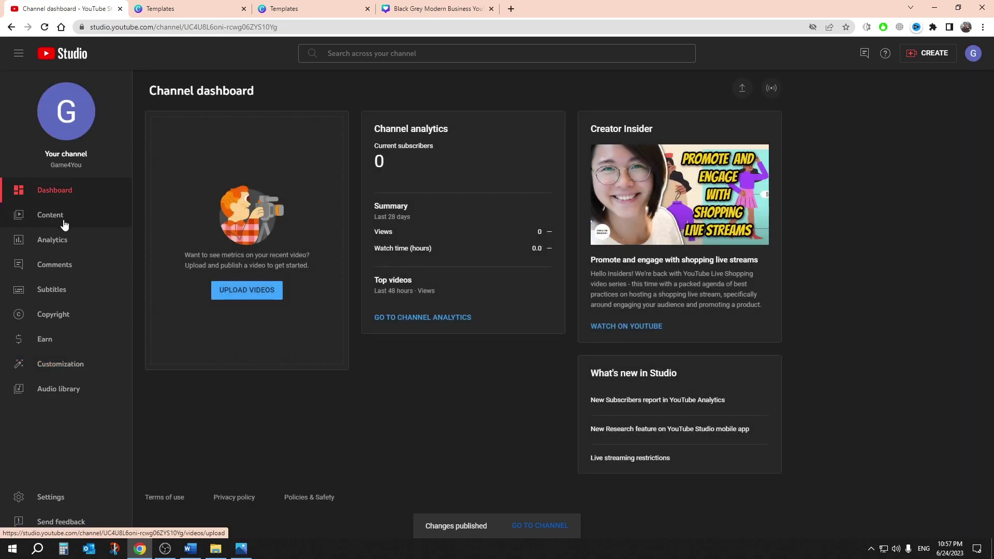
{"action": "left_click", "coordinate": [973, 54]}
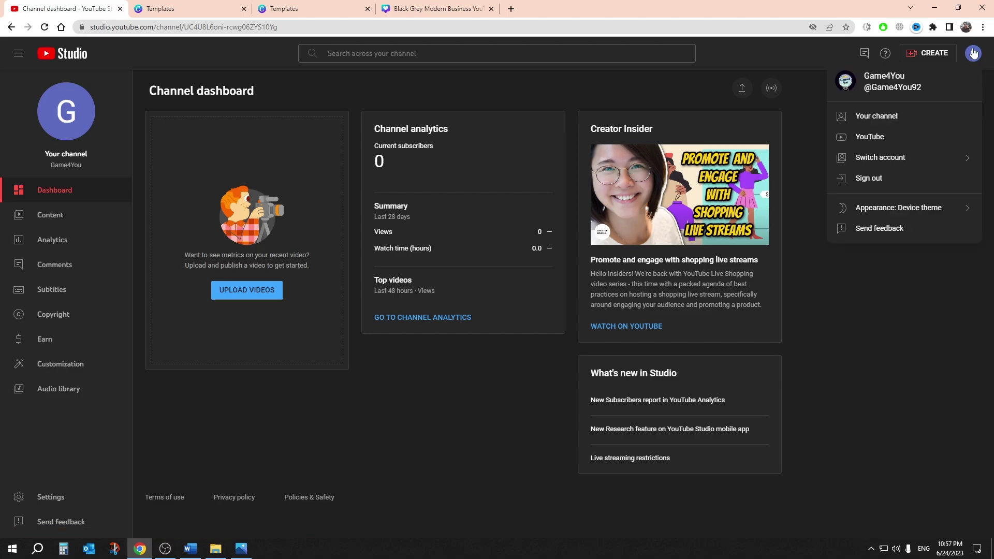
{"action": "left_click", "coordinate": [923, 113]}
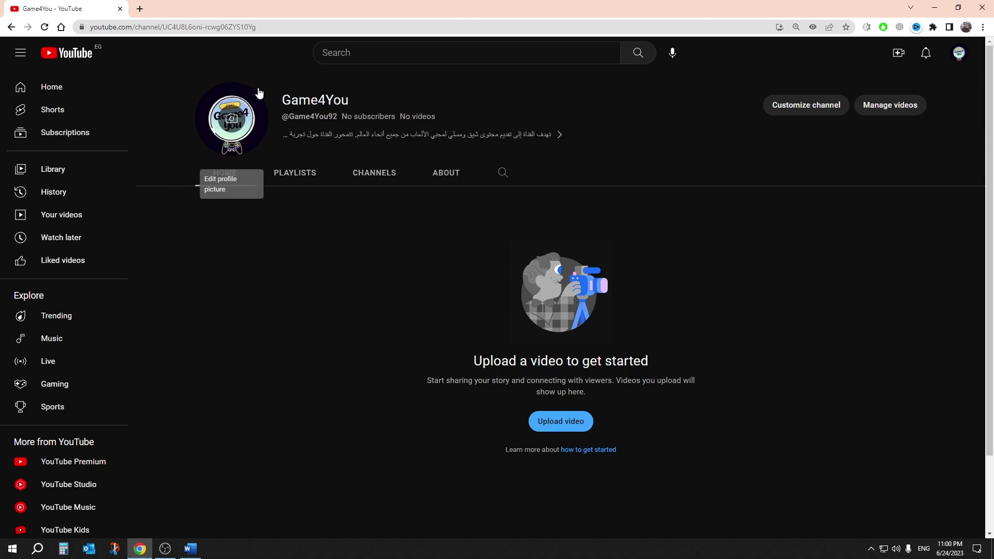
{"action": "left_click", "coordinate": [439, 171]}
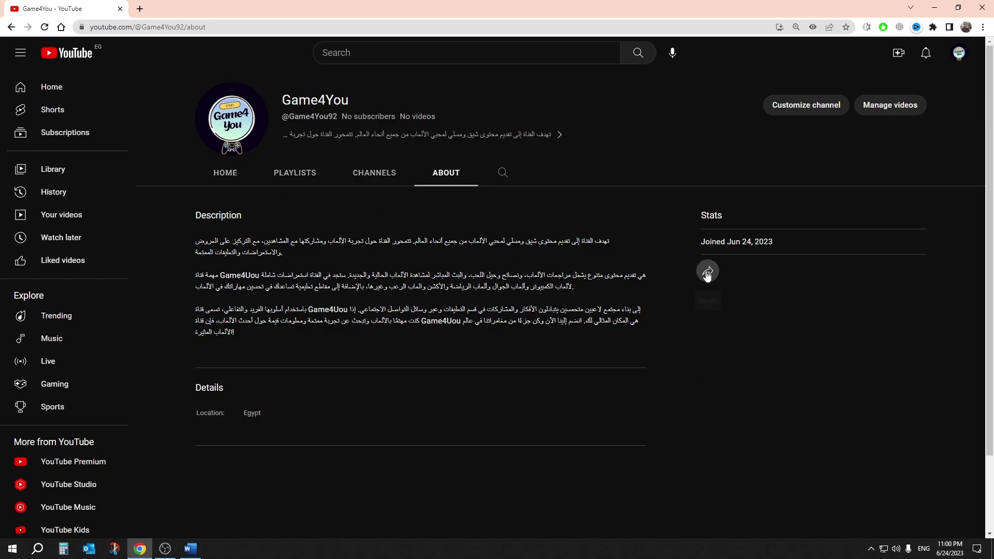
{"action": "left_click", "coordinate": [227, 179]}
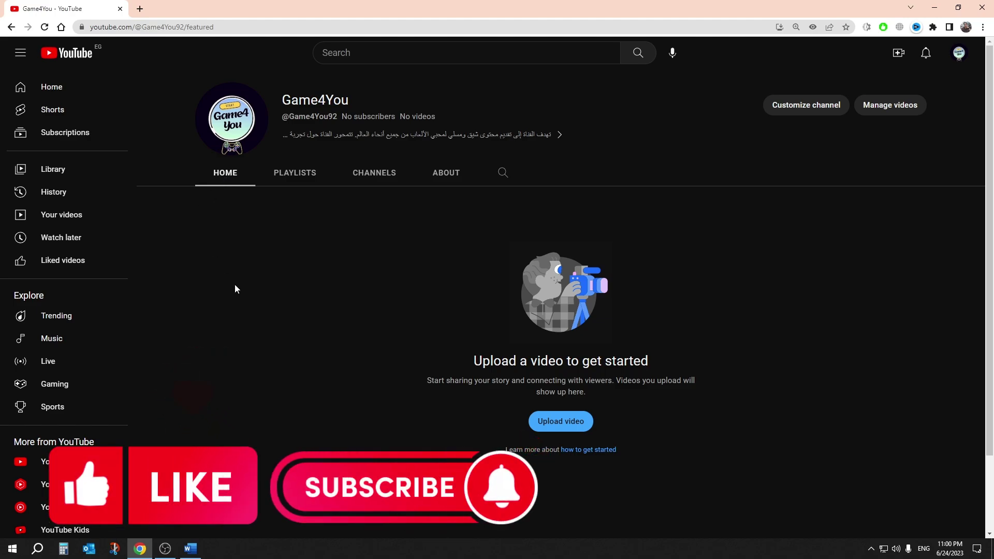
Start a video upload for the channel and choose the GAMING video from the Desktop
{"action": "left_click", "coordinate": [542, 429]}
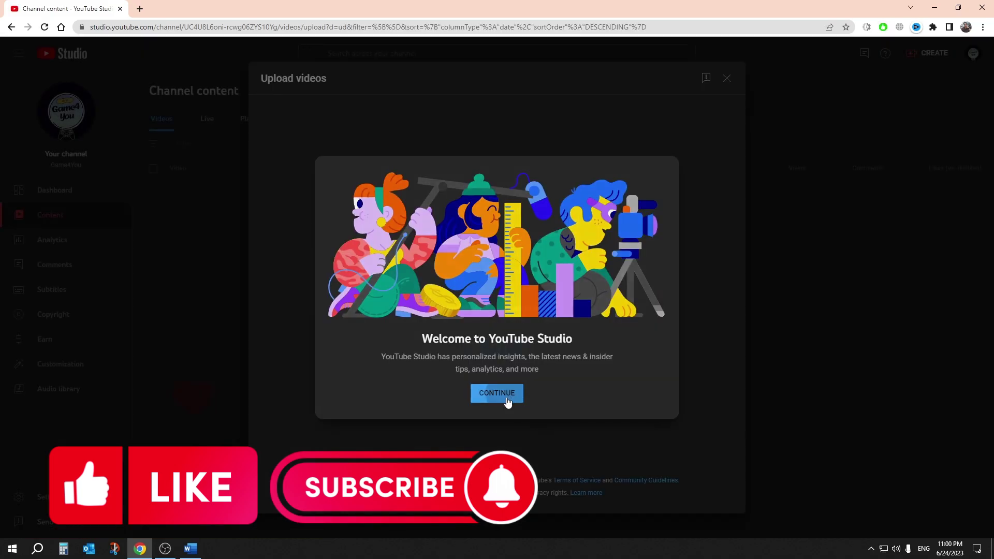
{"action": "left_click", "coordinate": [495, 392]}
{"action": "left_click", "coordinate": [502, 351]}
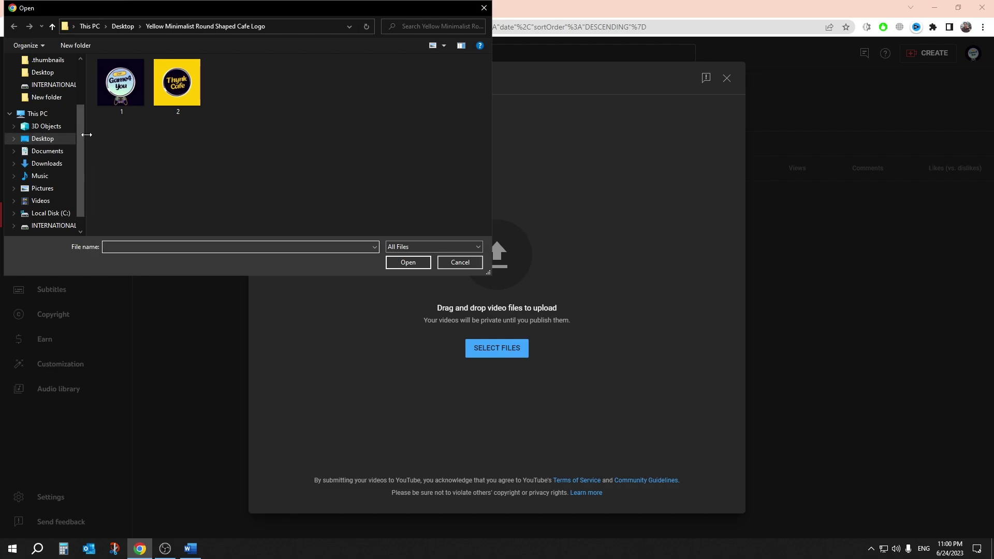
{"action": "left_click", "coordinate": [32, 138]}
{"action": "left_click", "coordinate": [253, 190]}
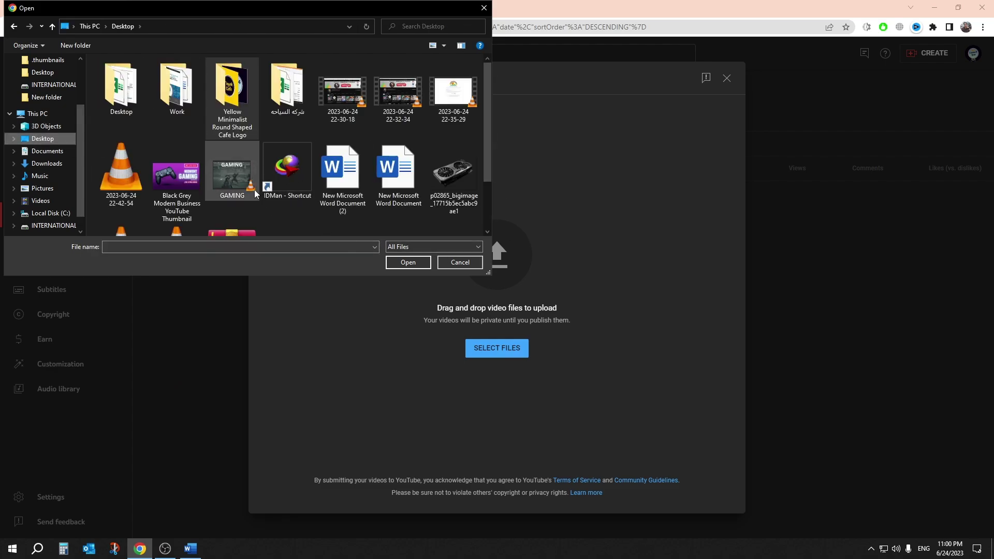
{"action": "left_click", "coordinate": [403, 262]}
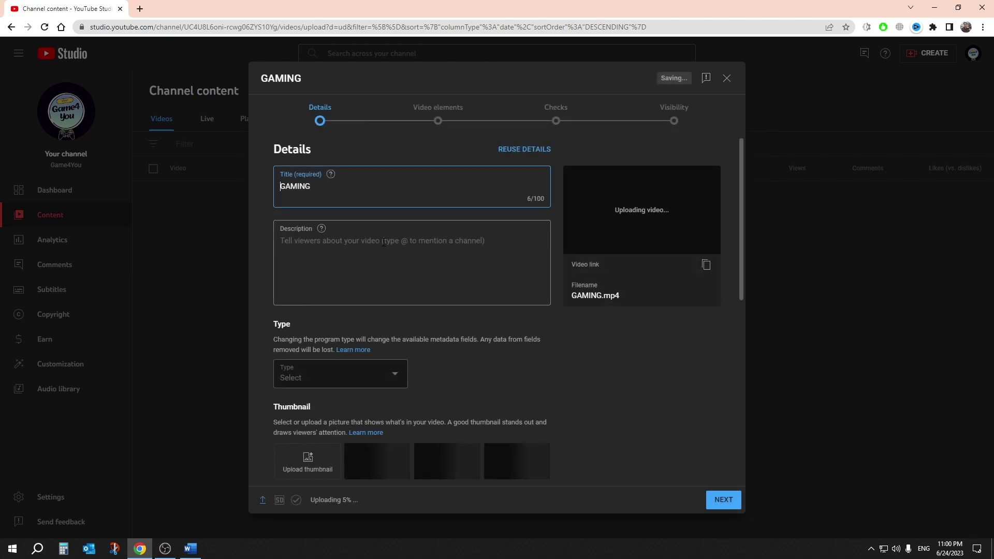
Clear the GAMING title from the uploaded video's details
{"action": "double_click", "coordinate": [333, 191]}
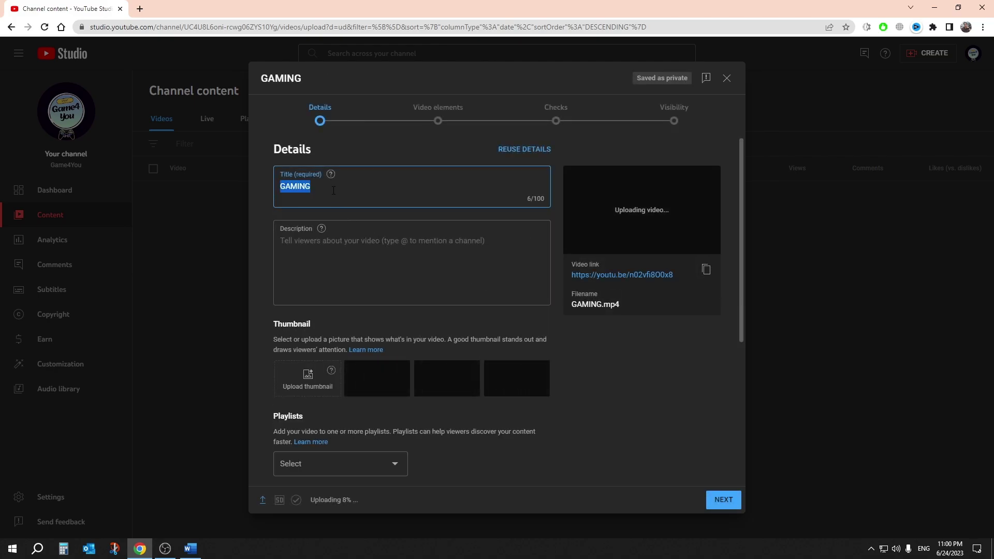
{"action": "key", "text": "BackSpace"}
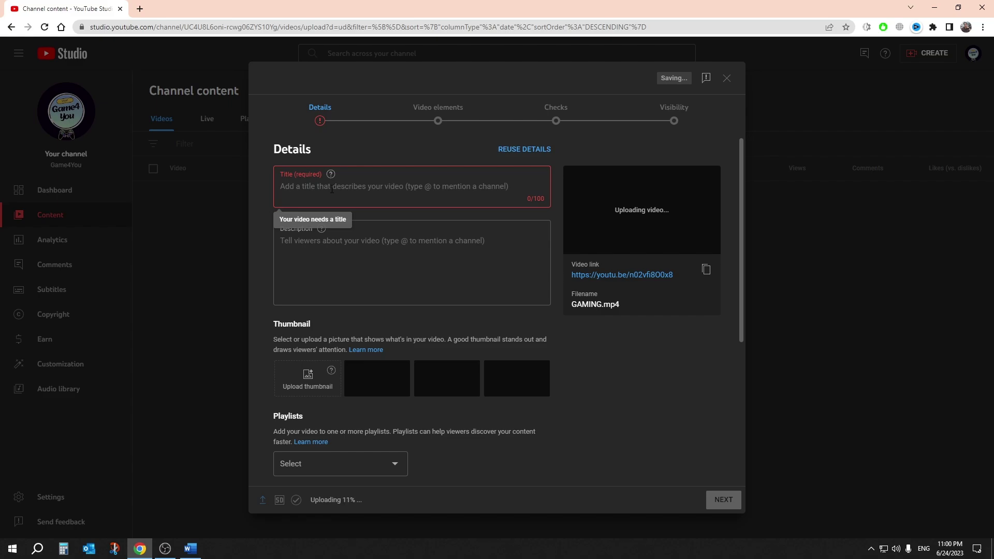
{"action": "left_click", "coordinate": [352, 269]}
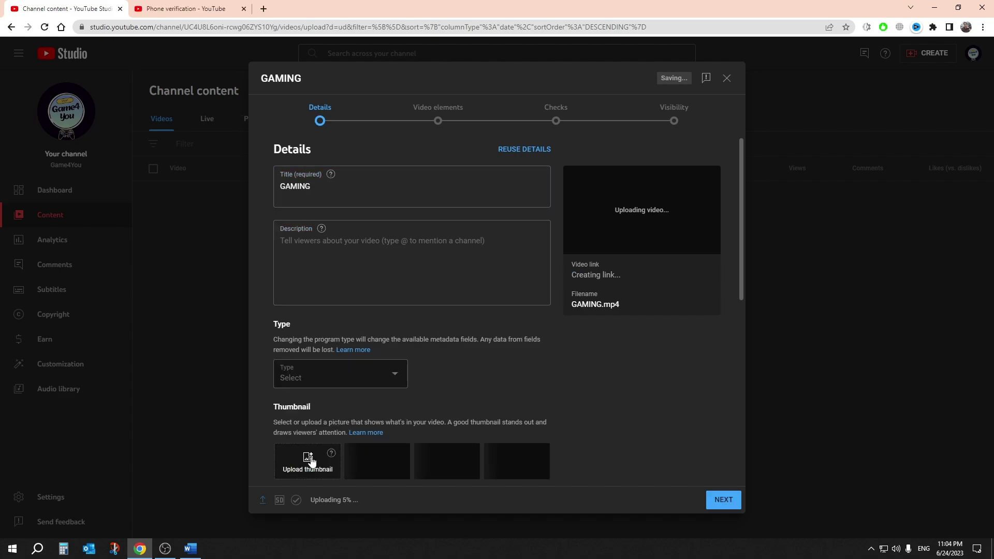
Upload the Black Grey Modern Business YouTube Thumbnail image from the Desktop as the GAMING video's thumbnail
{"action": "left_click", "coordinate": [305, 462]}
{"action": "left_click", "coordinate": [356, 110]}
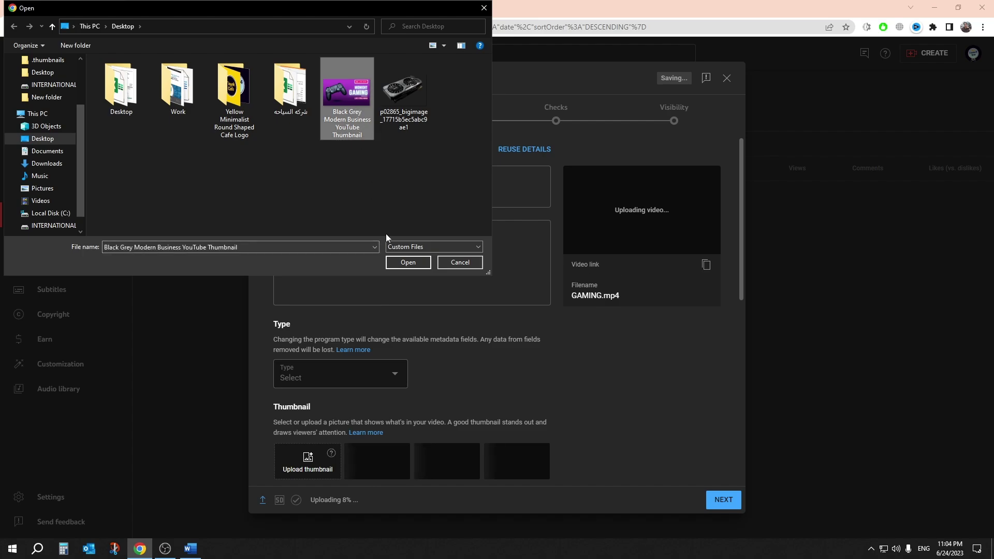
{"action": "left_click", "coordinate": [397, 264]}
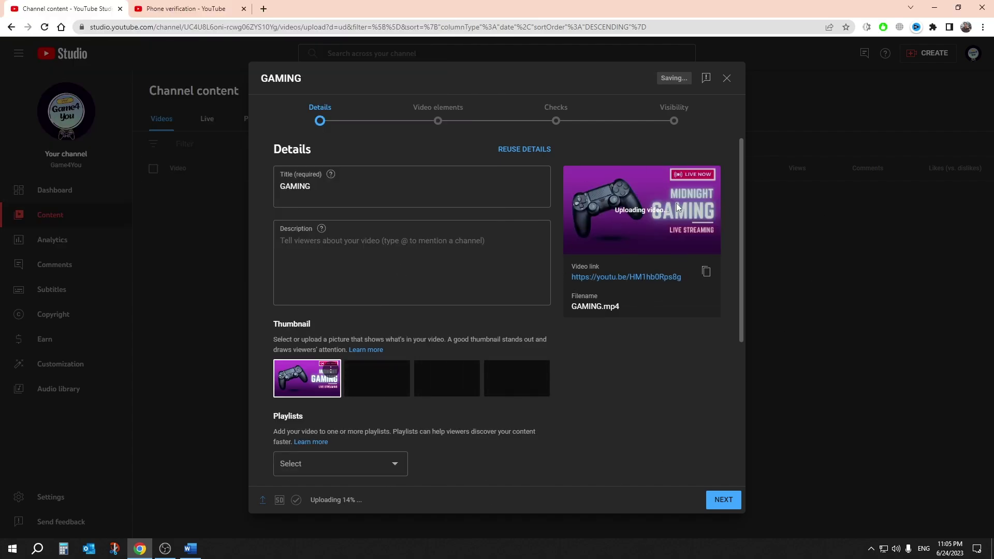
{"action": "scroll", "coordinate": [461, 300], "scroll_direction": "down", "scroll_amount": 1}
{"action": "scroll", "coordinate": [456, 312], "scroll_direction": "up", "scroll_amount": 1}
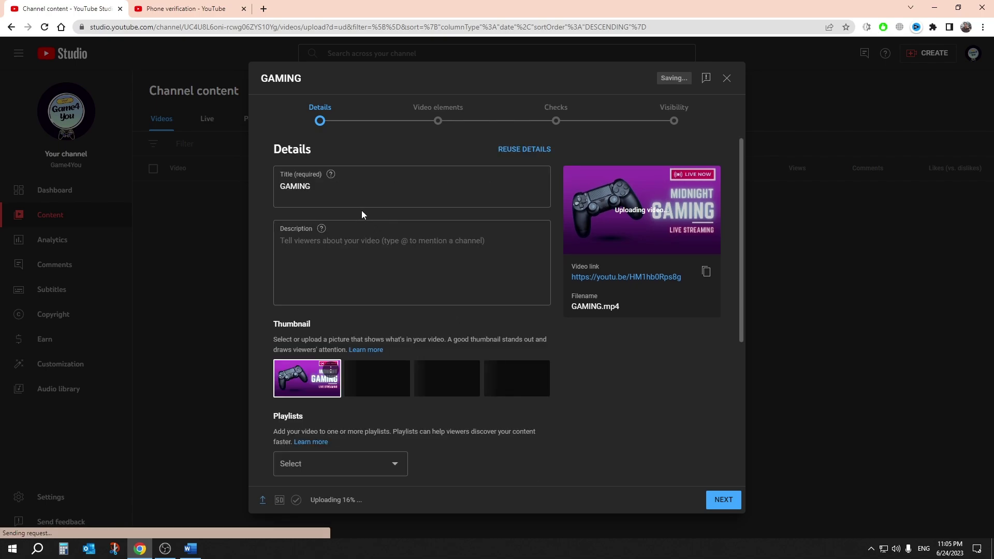
Open the YouTube home page in the phone verification tab, declining the channel subscription confirmation on the way
{"action": "left_click", "coordinate": [324, 192]}
{"action": "double_click", "coordinate": [325, 192]}
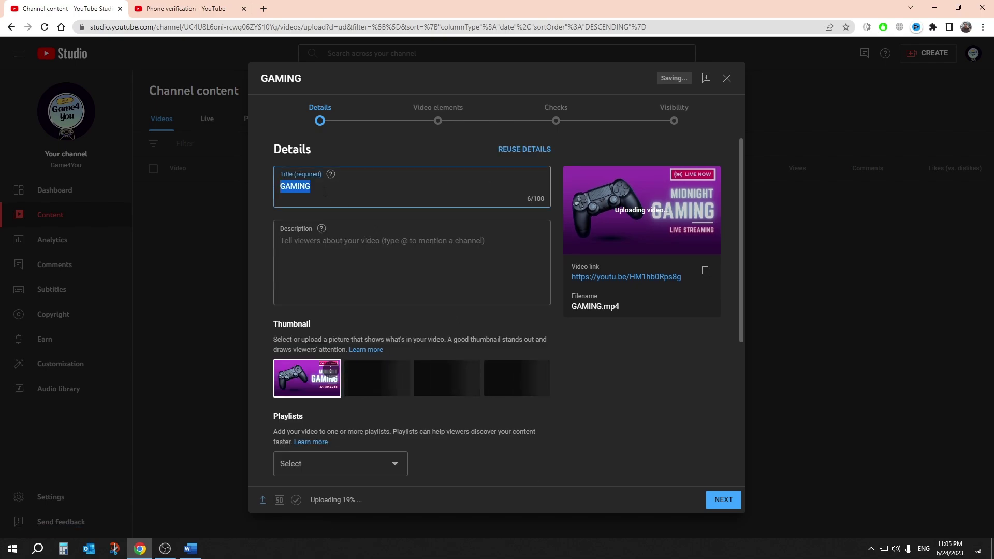
{"action": "left_click", "coordinate": [184, 12]}
{"action": "left_click", "coordinate": [139, 27]}
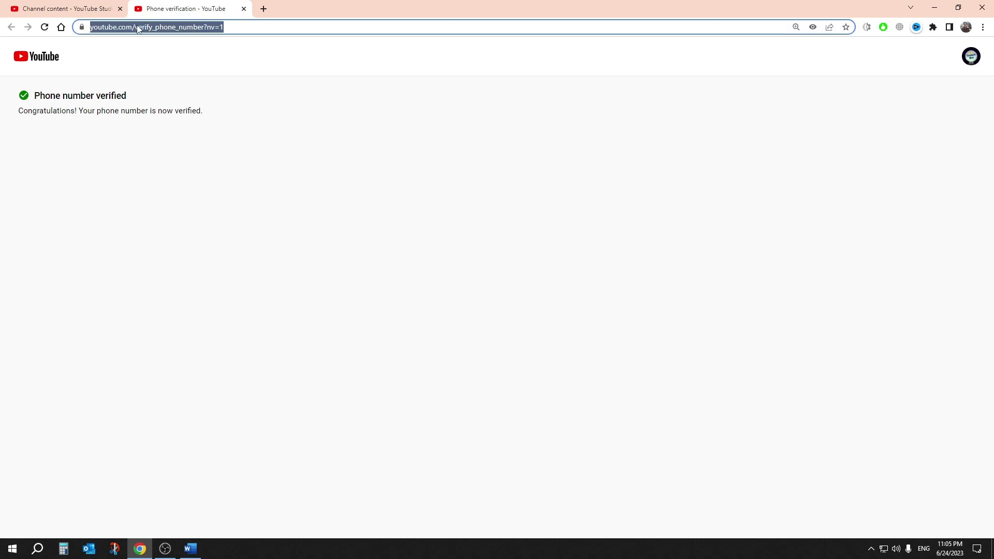
{"action": "type", "text": "you"}
{"action": "key", "text": "Return"}
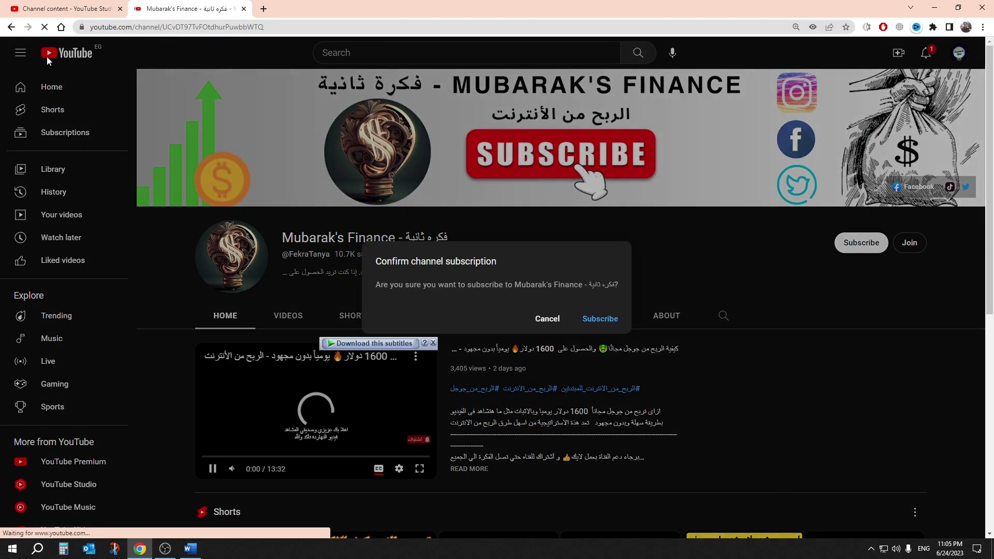
{"action": "left_click", "coordinate": [548, 318]}
{"action": "left_click", "coordinate": [48, 54]}
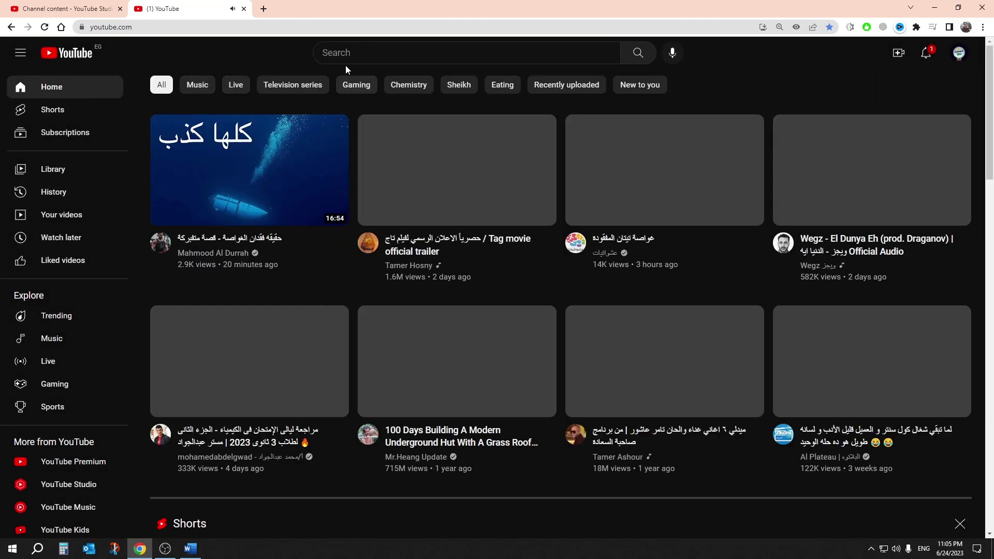
Search YouTube for "gameplay league of legends" and look through the titles and thumbnails of the matching videos
{"action": "left_click", "coordinate": [337, 52]}
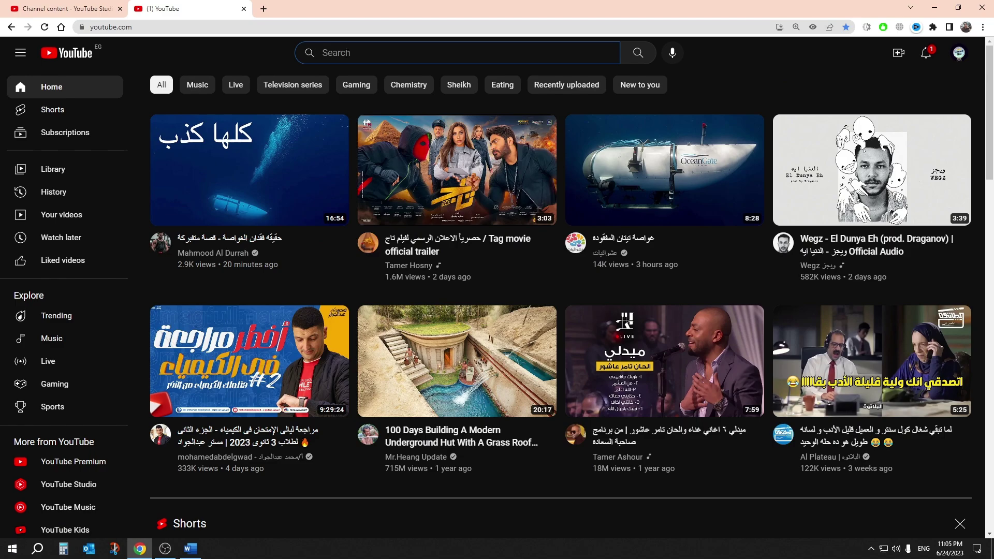
{"action": "type", "text": "gamep"}
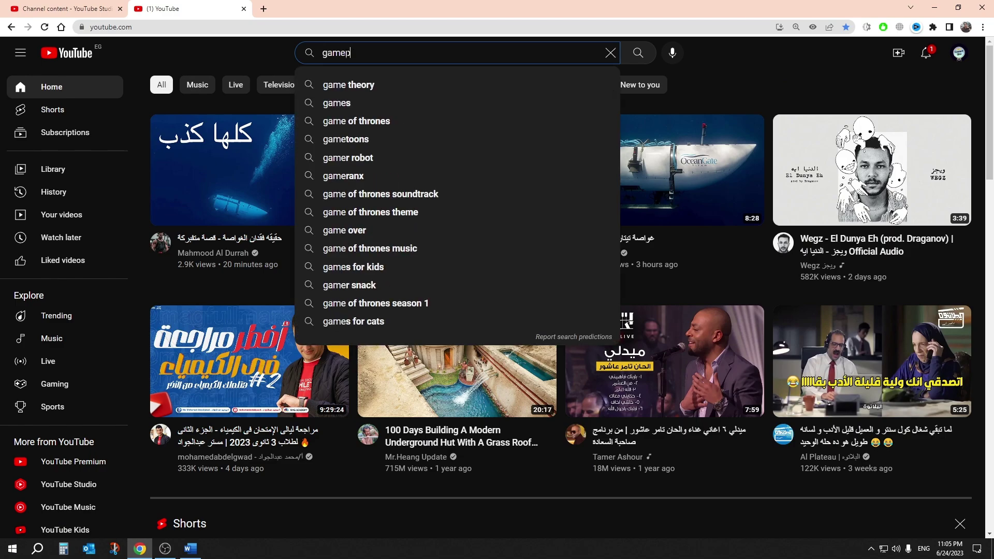
{"action": "type", "text": "lay fo"}
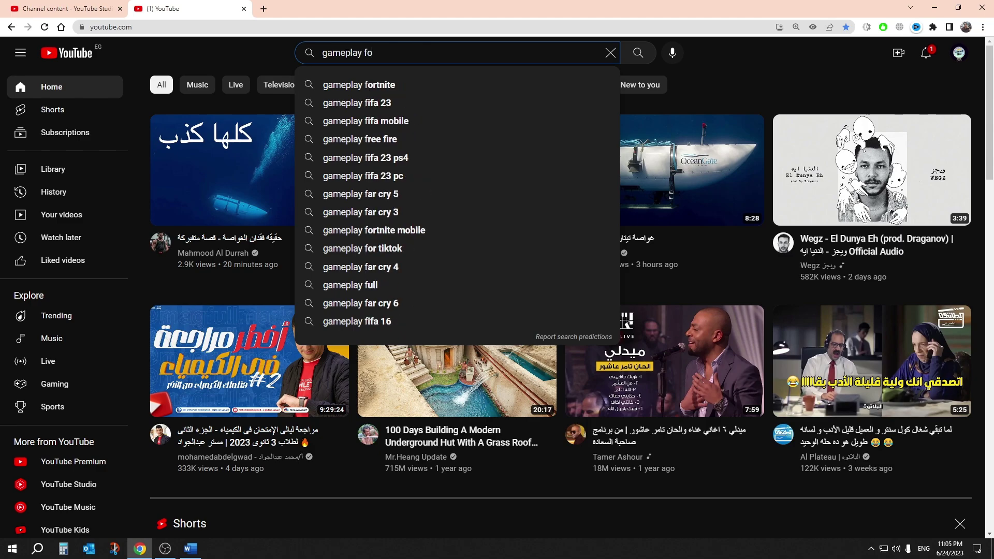
{"action": "type", "text": "r league"}
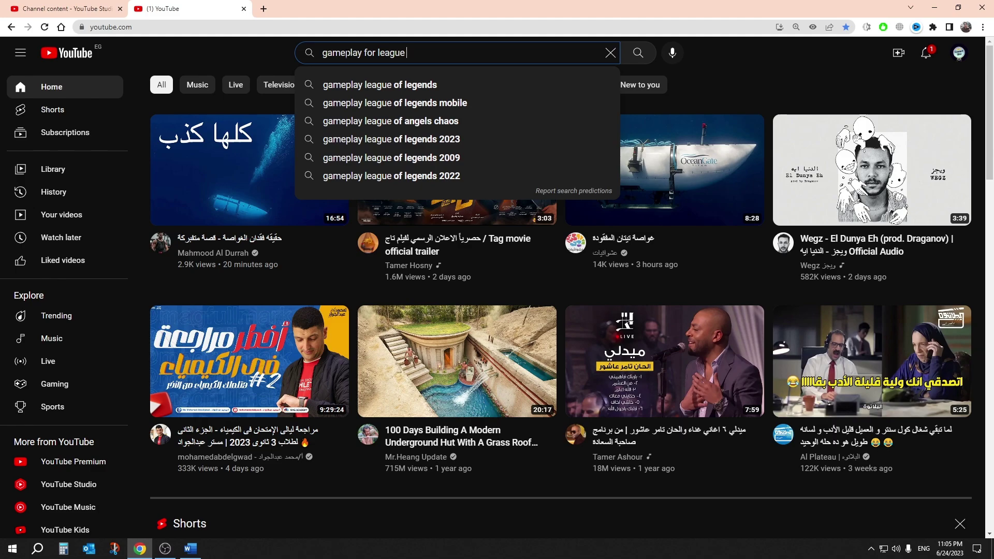
{"action": "left_click", "coordinate": [368, 78]}
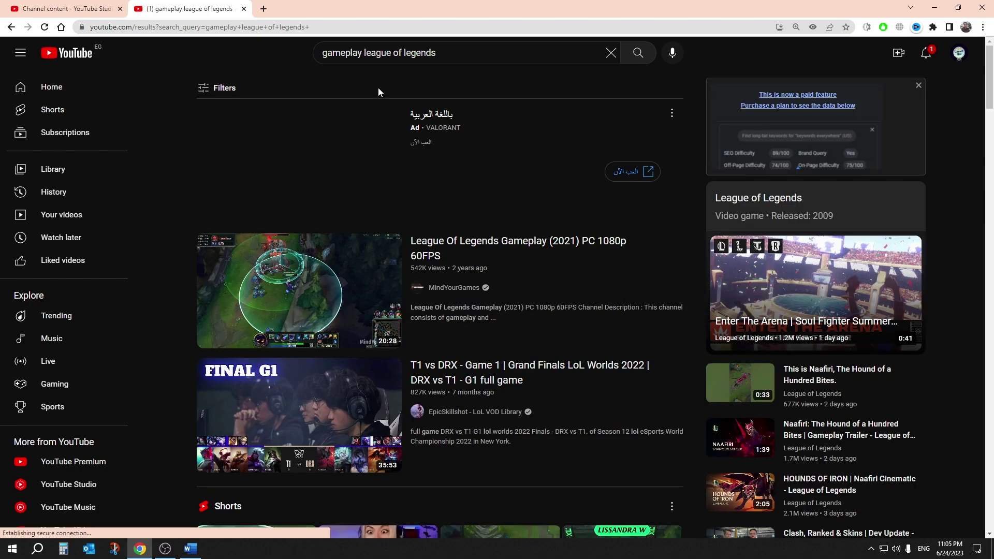
{"action": "scroll", "coordinate": [535, 278], "scroll_direction": "down", "scroll_amount": 2}
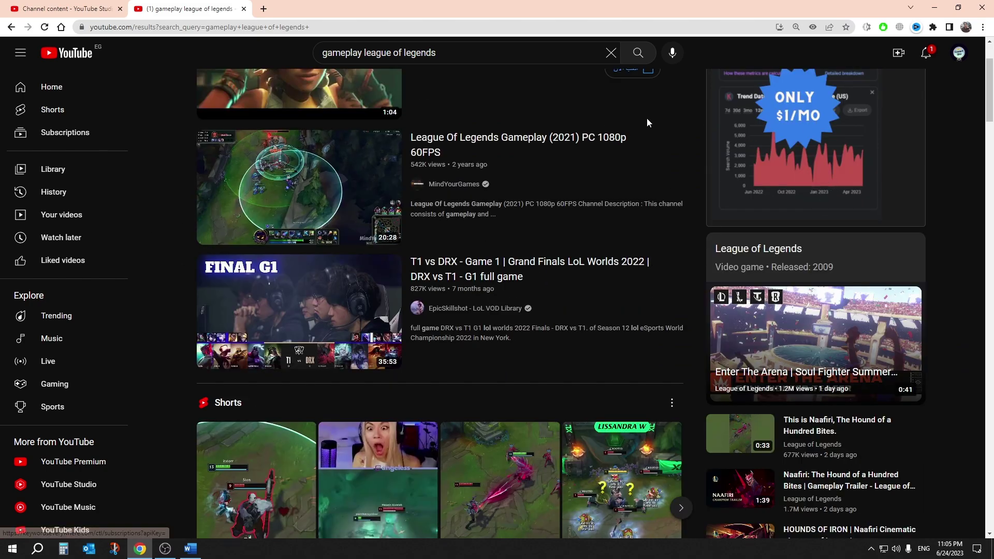
{"action": "scroll", "coordinate": [455, 340], "scroll_direction": "down", "scroll_amount": 6}
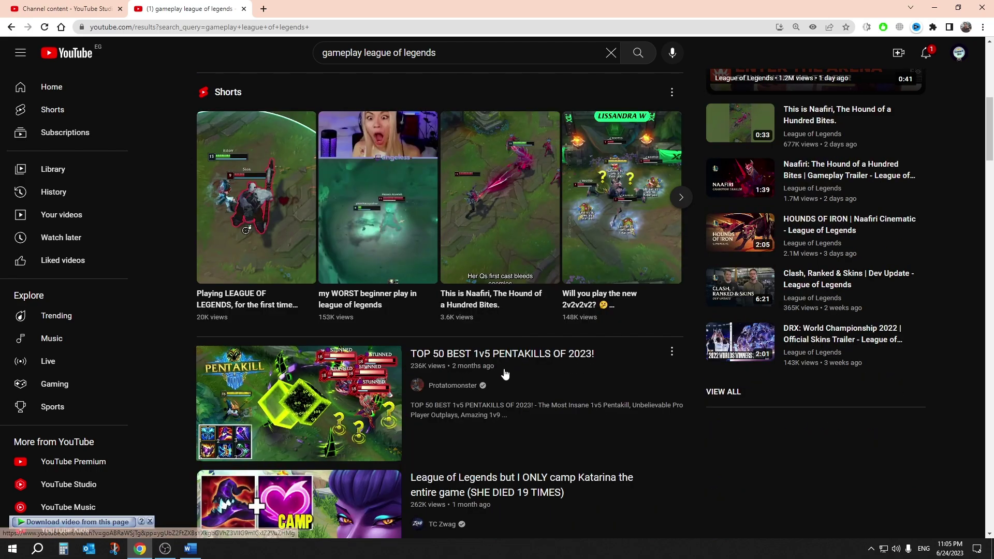
{"action": "scroll", "coordinate": [629, 376], "scroll_direction": "down", "scroll_amount": 3}
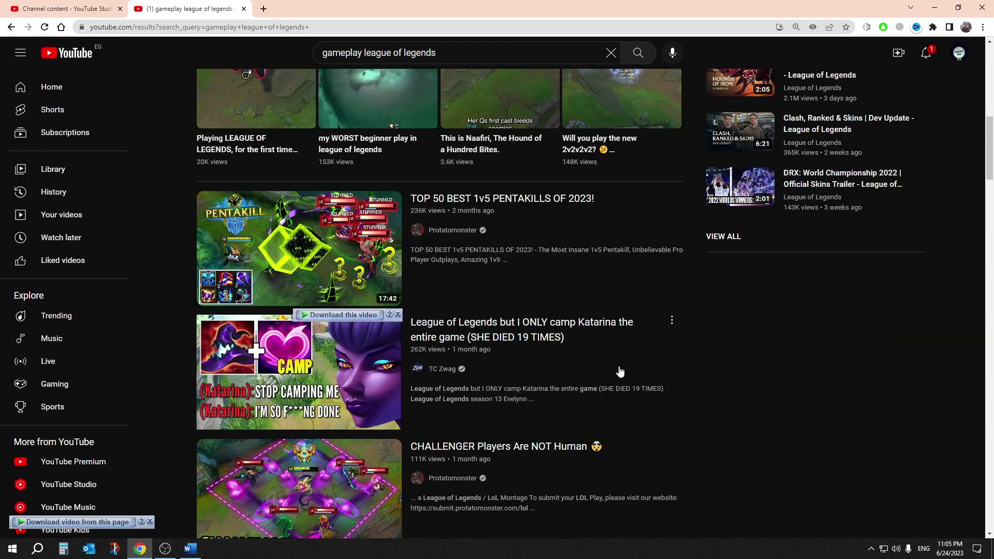
Open the "TOP 50 SMARTEST LEAGUE OF LEGENDS PLAYS OF 2022!" video from the search results and copy its title
{"action": "mouse_move", "coordinate": [620, 372]}
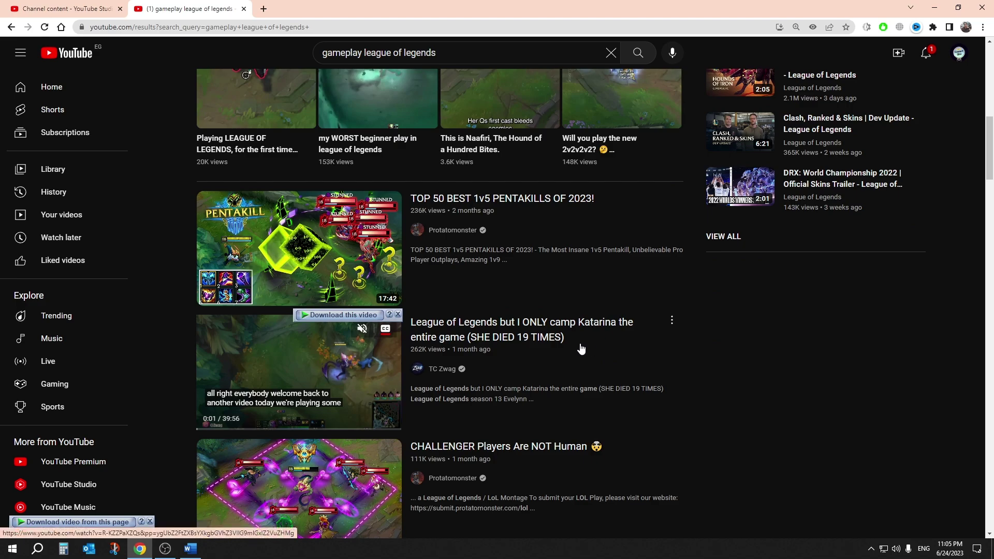
{"action": "scroll", "coordinate": [582, 349], "scroll_direction": "down", "scroll_amount": 1}
{"action": "scroll", "coordinate": [632, 337], "scroll_direction": "down", "scroll_amount": 3}
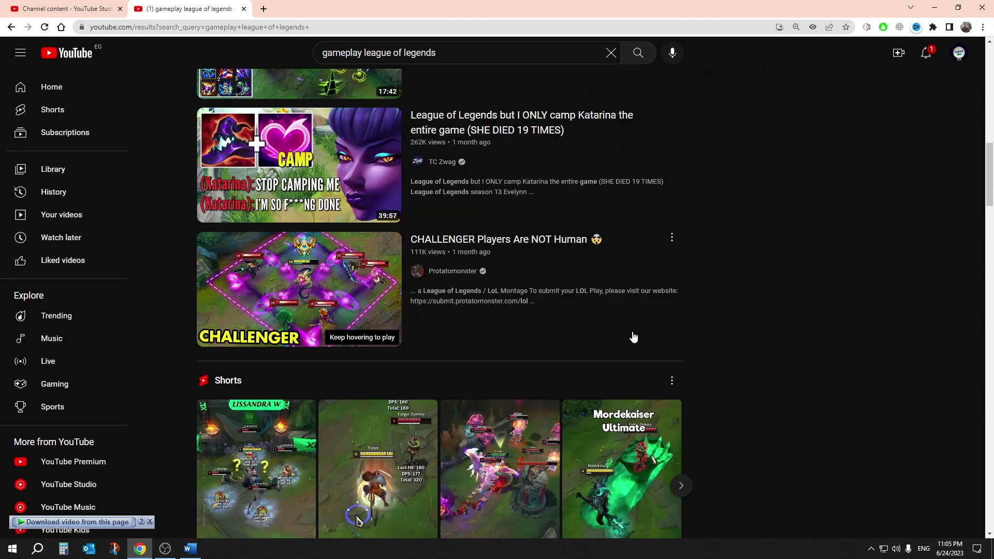
{"action": "scroll", "coordinate": [632, 337], "scroll_direction": "down", "scroll_amount": 7}
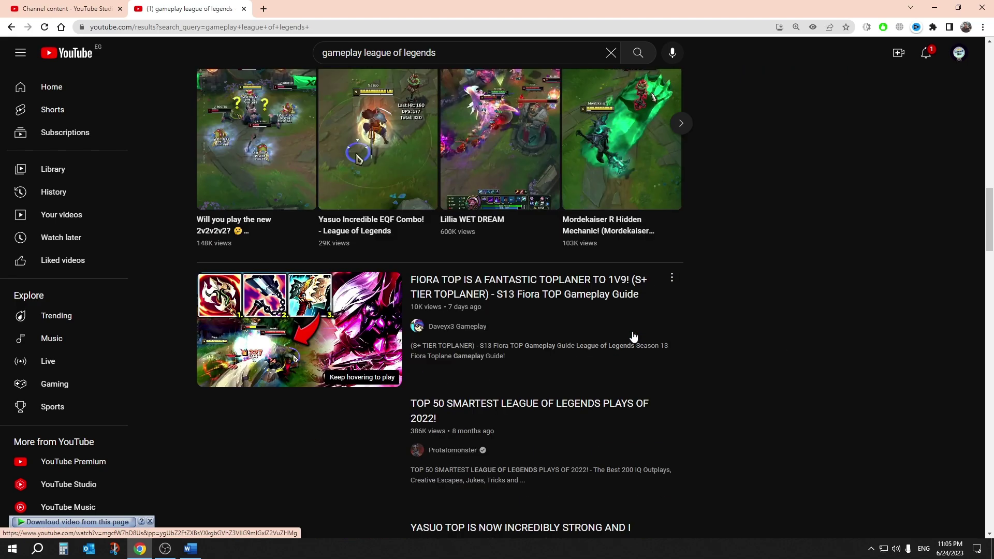
{"action": "left_click", "coordinate": [505, 413]}
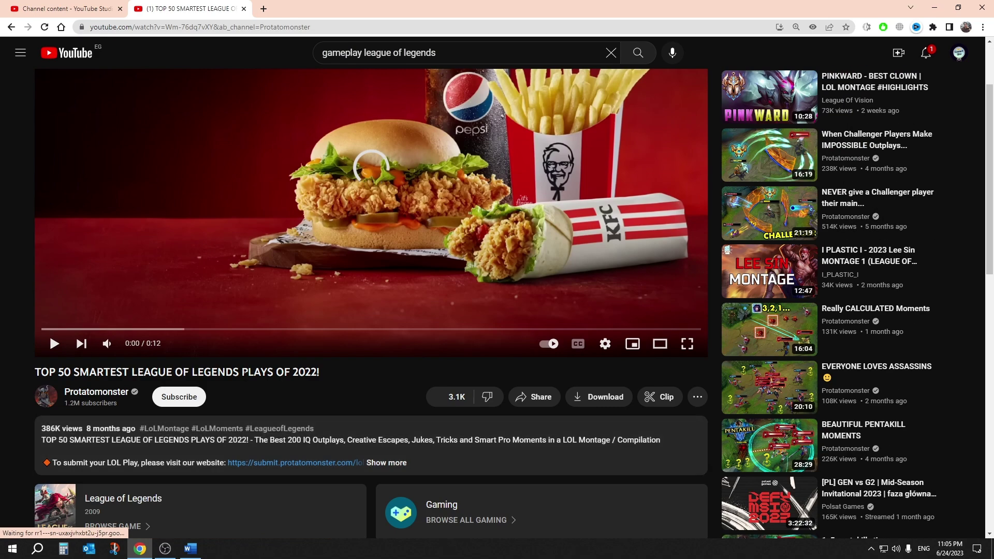
{"action": "triple_click", "coordinate": [243, 372]}
{"action": "right_click", "coordinate": [261, 374]}
{"action": "left_click", "coordinate": [270, 382]}
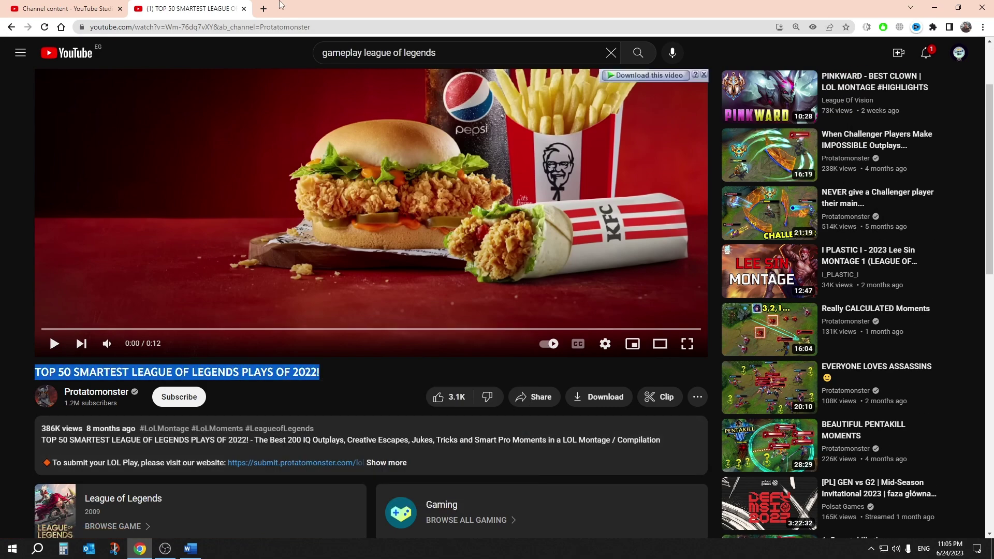
Close the YouTube video page and replace the uploaded video's GAMING title with the copied title as plain text
{"action": "left_click", "coordinate": [244, 8]}
{"action": "right_click", "coordinate": [317, 188]}
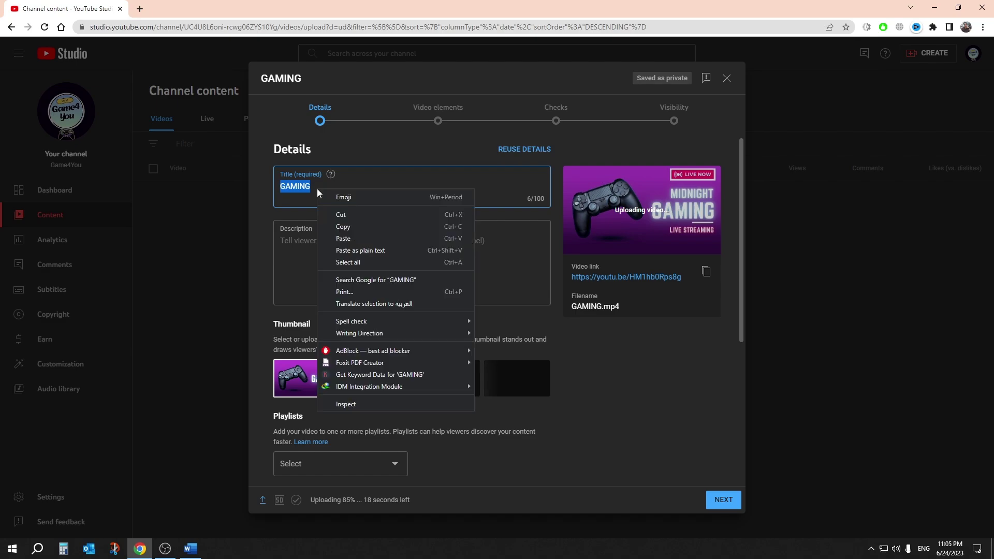
{"action": "left_click", "coordinate": [358, 251]}
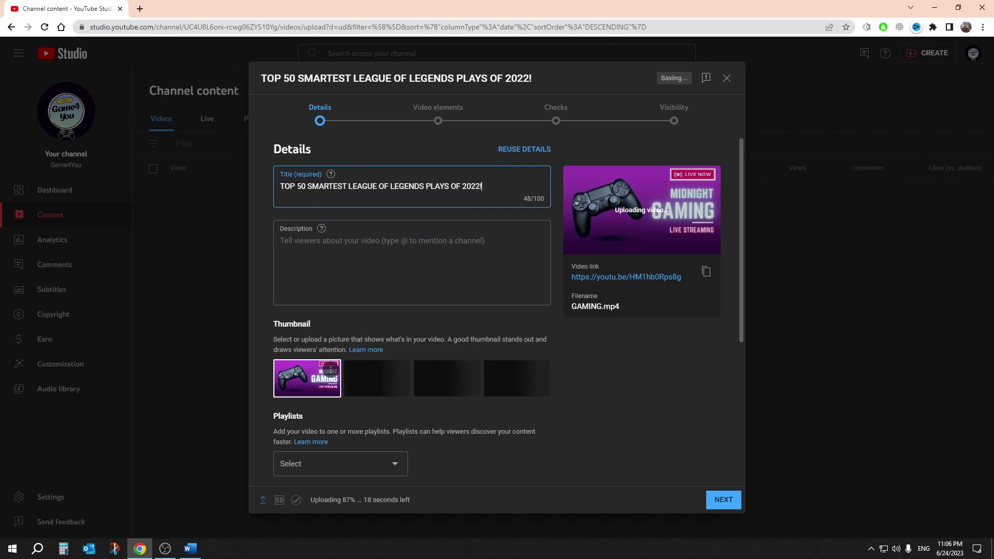
Change the video title's count to 25 and its year to 2023, replacing the exclamation mark with the ending "very hot"
{"action": "double_click", "coordinate": [302, 187]}
{"action": "type", "text": "25"}
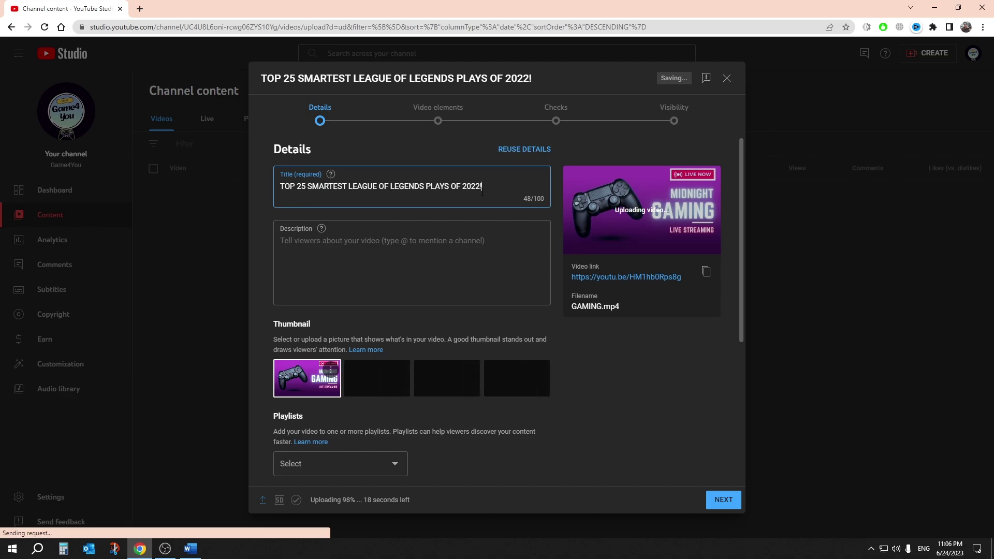
{"action": "left_click_drag", "start_coordinate": [505, 189], "coordinate": [476, 187]}
{"action": "type", "text": "3 n"}
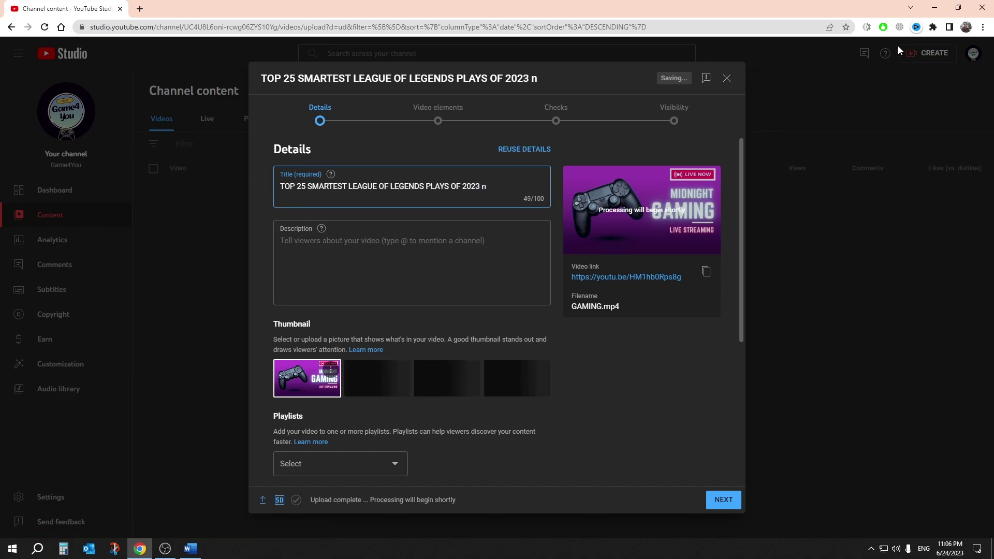
{"action": "type", "text": "very hot"}
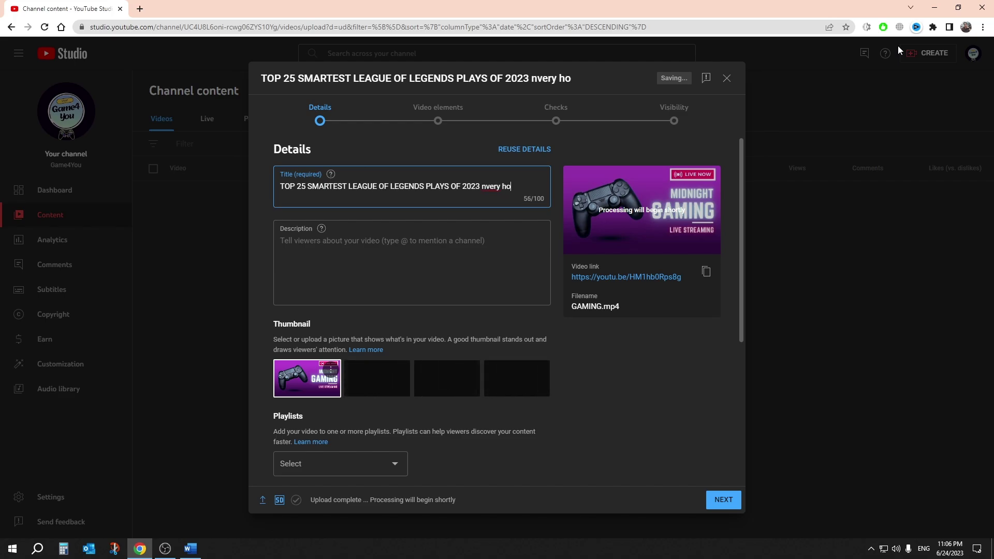